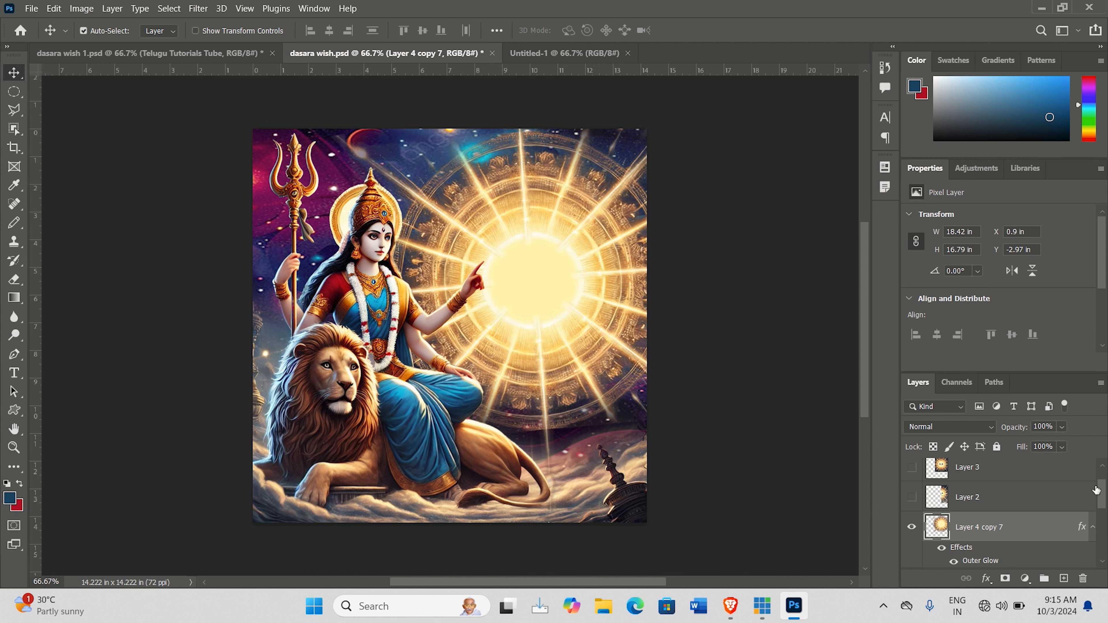
# Step: Toggle the visibility of Layer 1 copy, Layer 4 and Layer 4 copy 7 off and on to review the poster background
pyautogui.scroll(-5, 1062, 535)
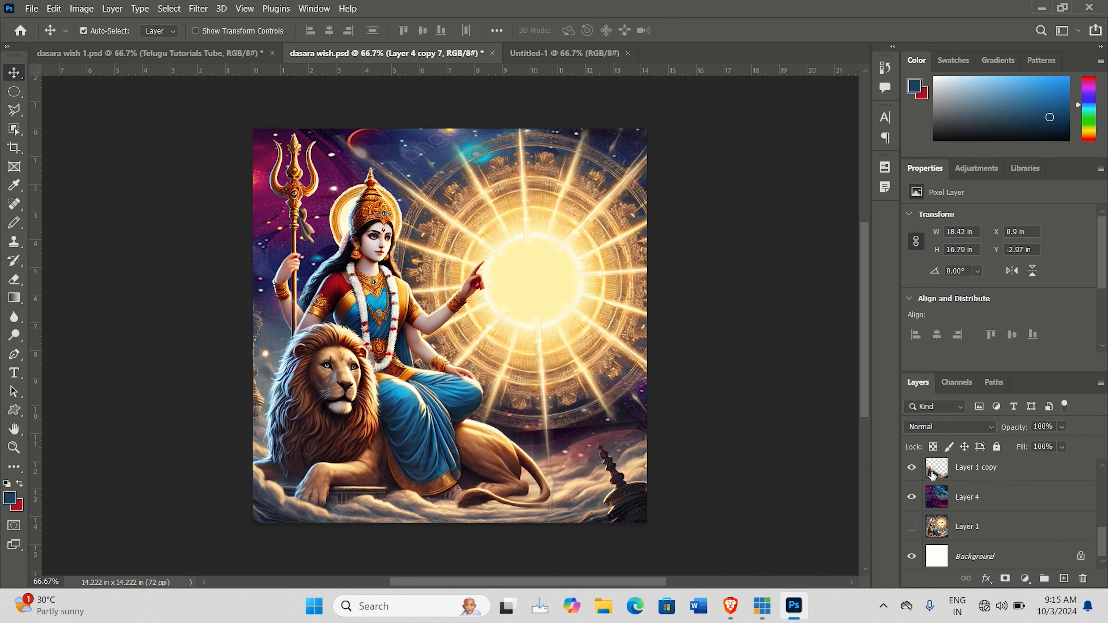
pyautogui.click(911, 467)
pyautogui.click(912, 497)
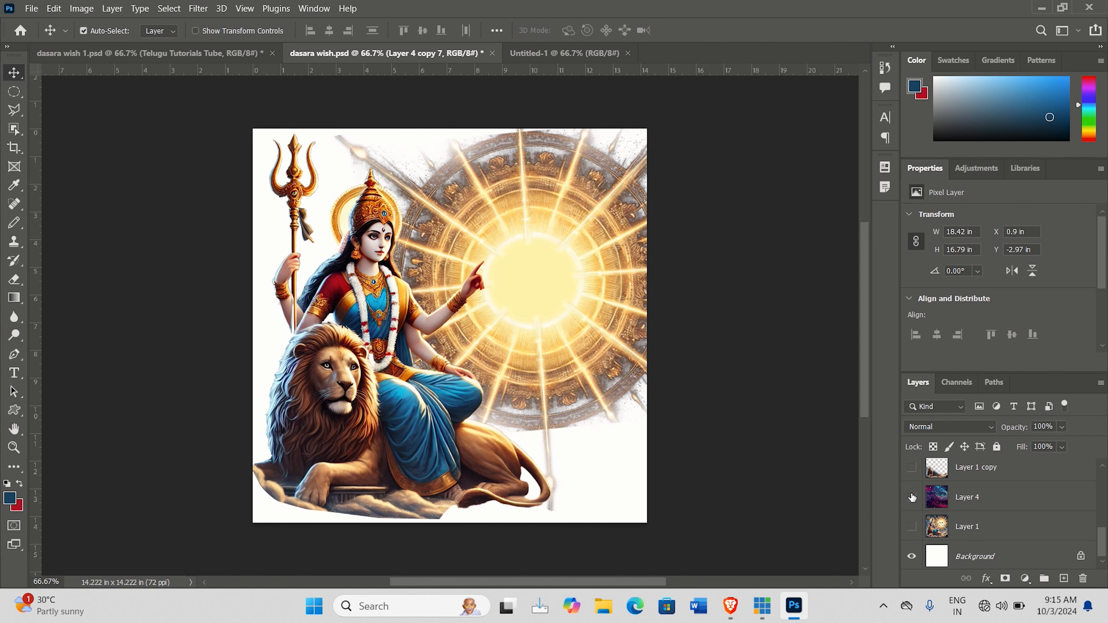
pyautogui.click(912, 467)
pyautogui.click(912, 497)
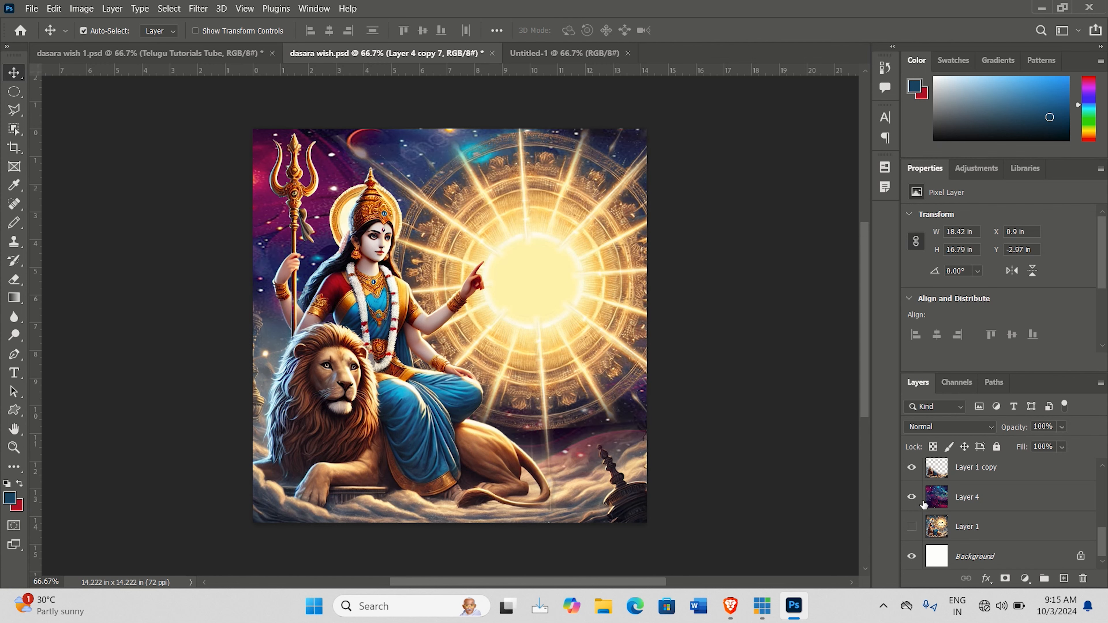
pyautogui.scroll(5, 938, 537)
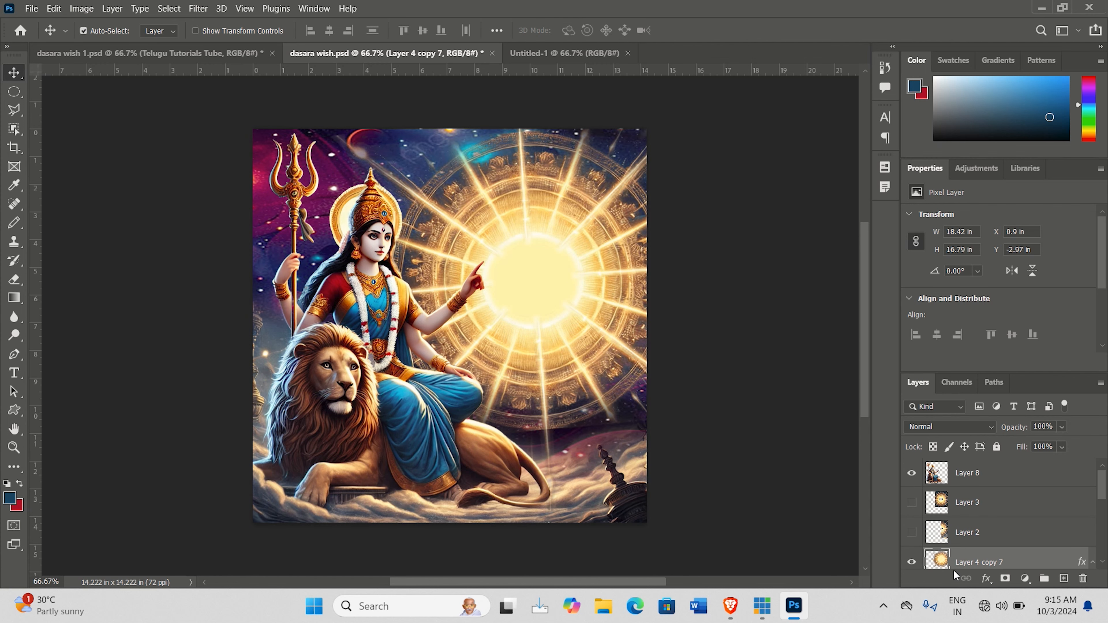
pyautogui.click(912, 562)
pyautogui.click(912, 562)
# Step: Paste the Telugu Tutorials Tube logo into the poster and move it over the bright centre of the sun
pyautogui.moveTo(867, 366); pyautogui.dragTo(872, 396)
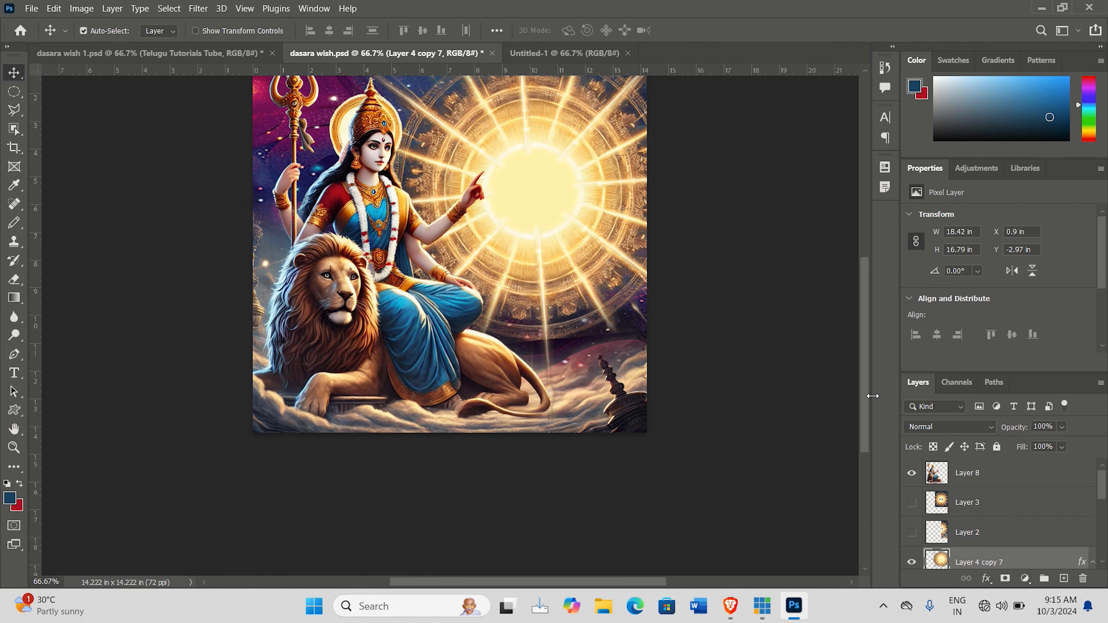
pyautogui.scroll(2, 700, 345)
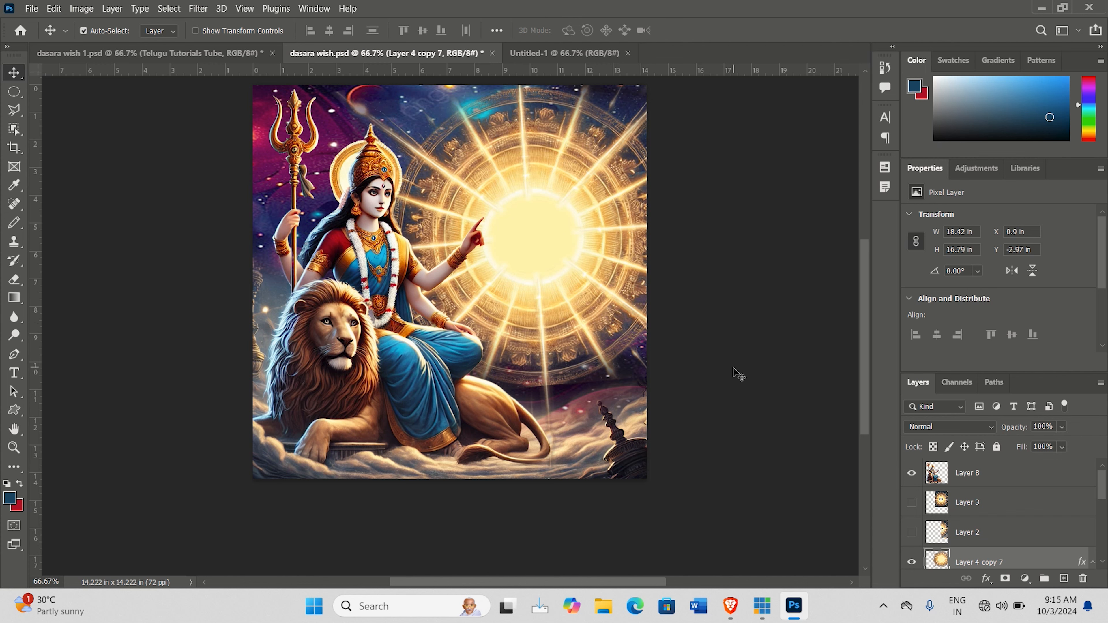
pyautogui.scroll(-3, 1101, 491)
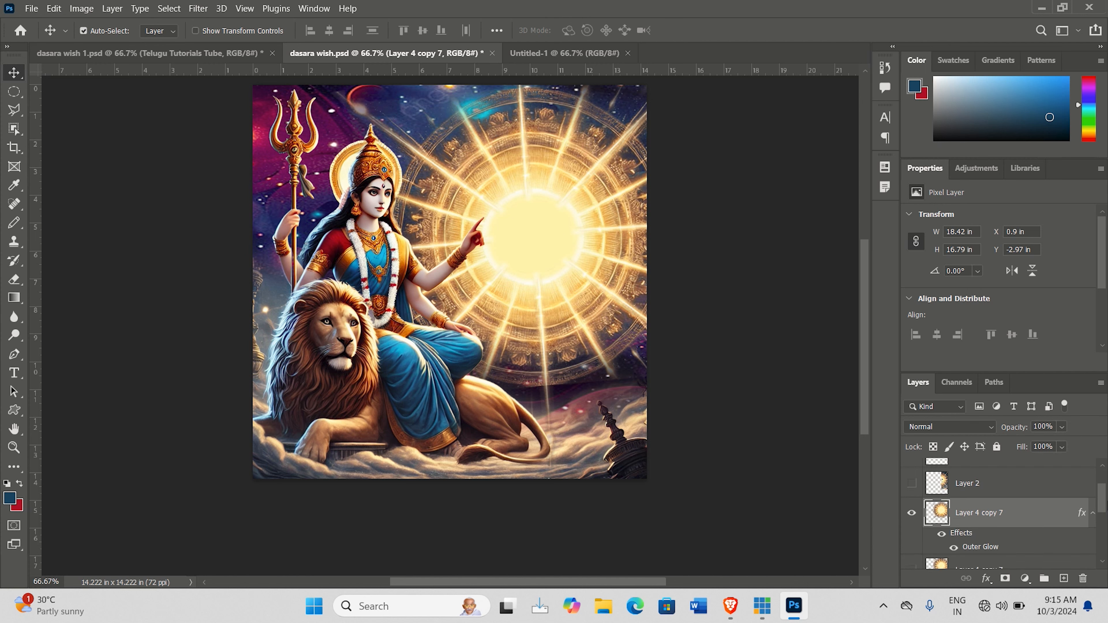
pyautogui.scroll(3, 1091, 480)
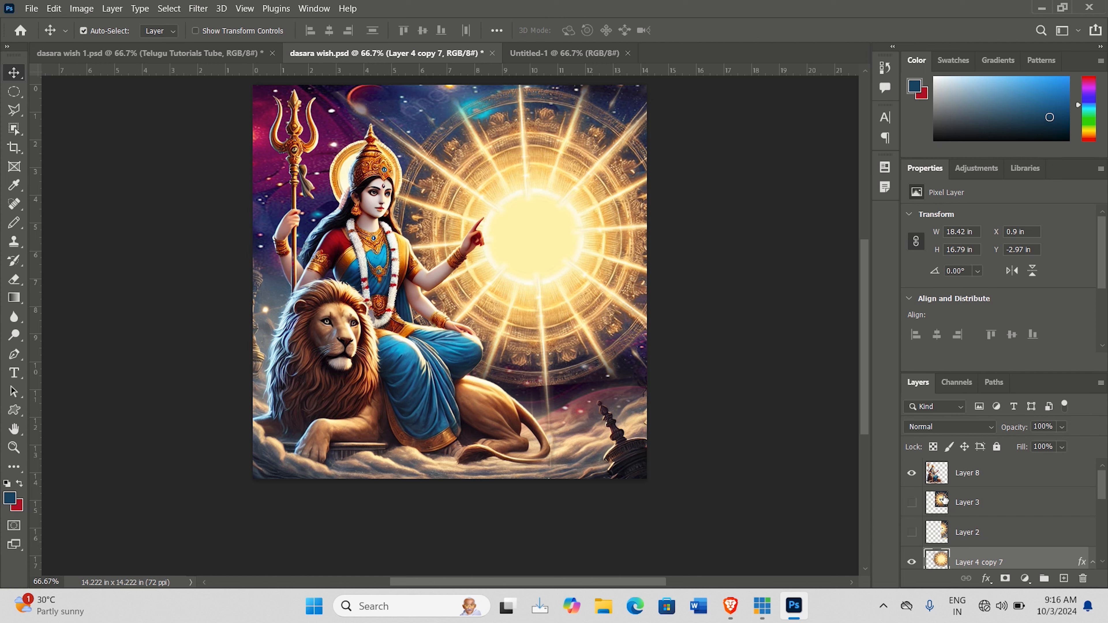
pyautogui.hotkey('ctrl', 'v')
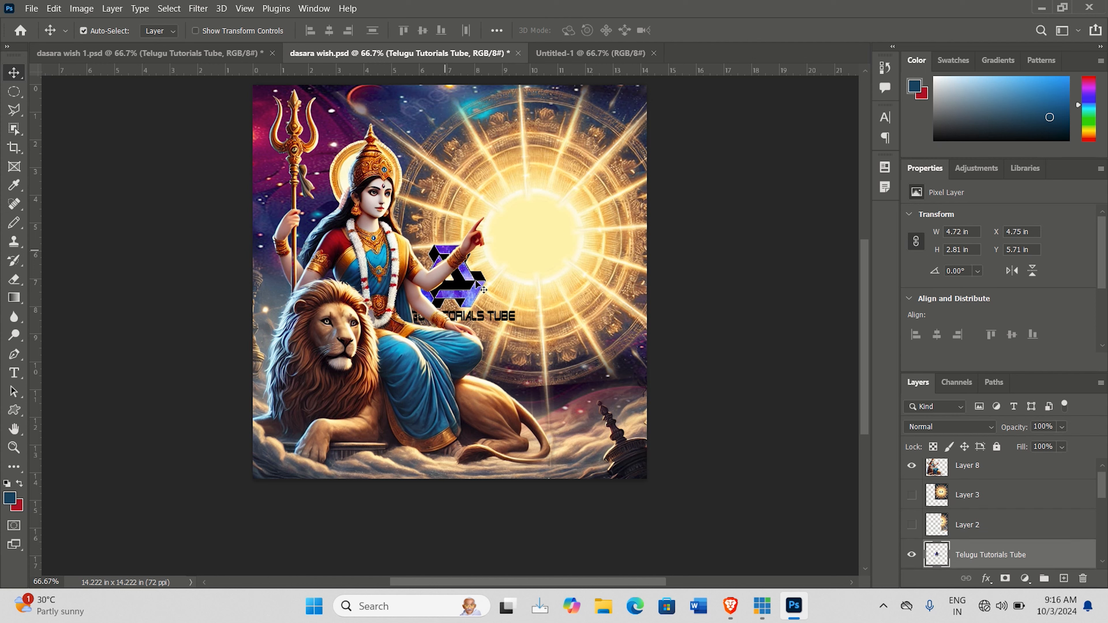
pyautogui.moveTo(480, 286); pyautogui.dragTo(561, 245)
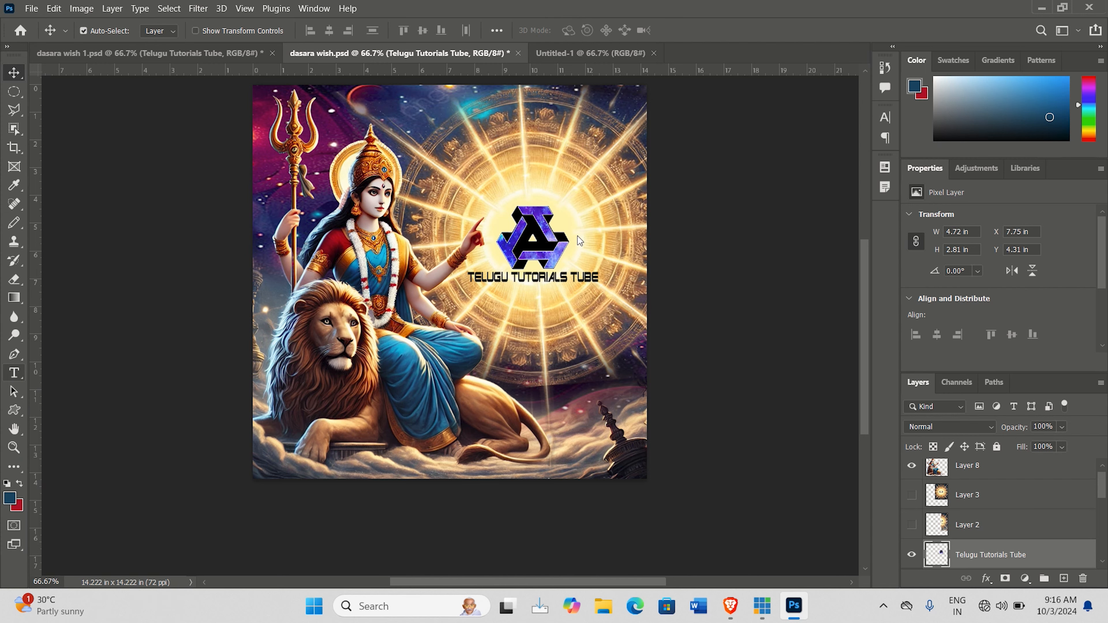
# Step: With the Horizontal Type tool active, switch to the browser, enter "dasara subhakankshalu" in the Telugu translator input and copy it in Telugu script
pyautogui.press('t')
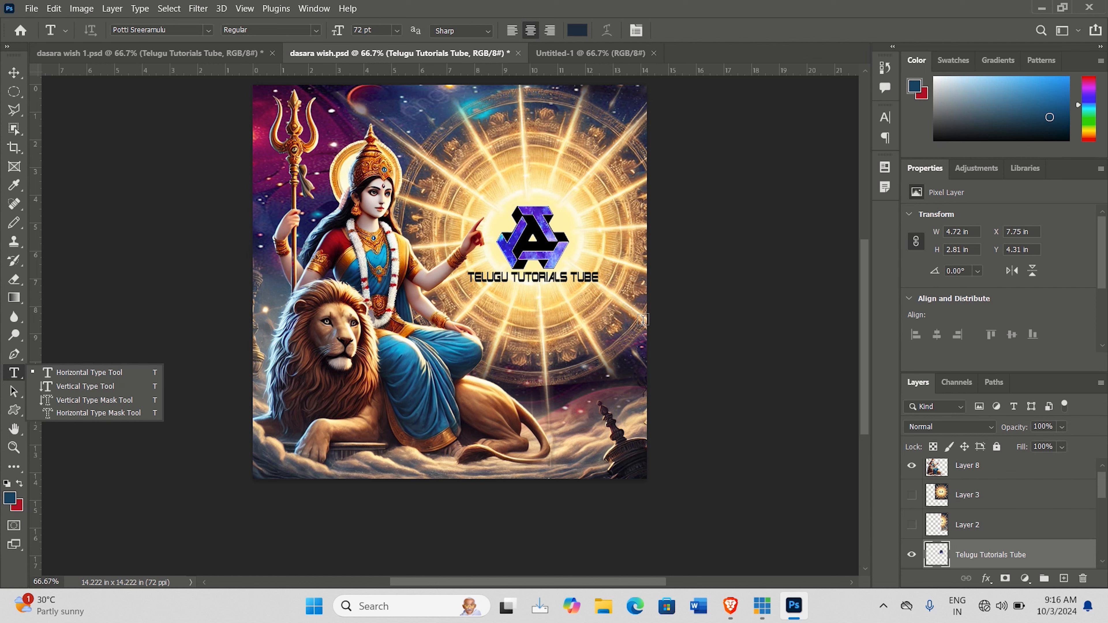
pyautogui.click(730, 605)
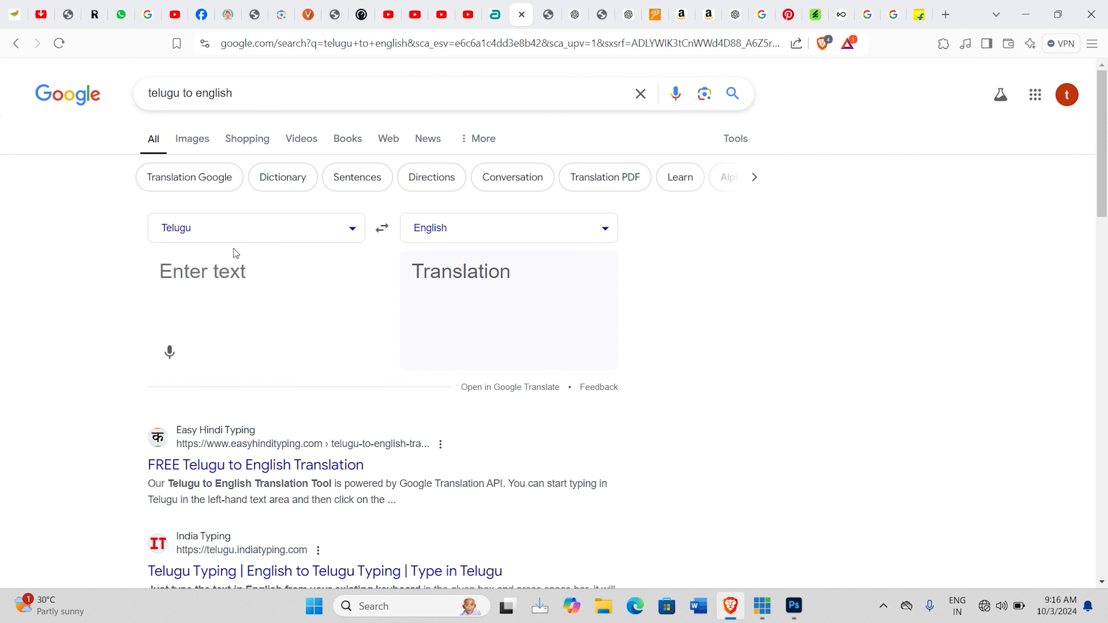
pyautogui.click(201, 273)
pyautogui.write('das')
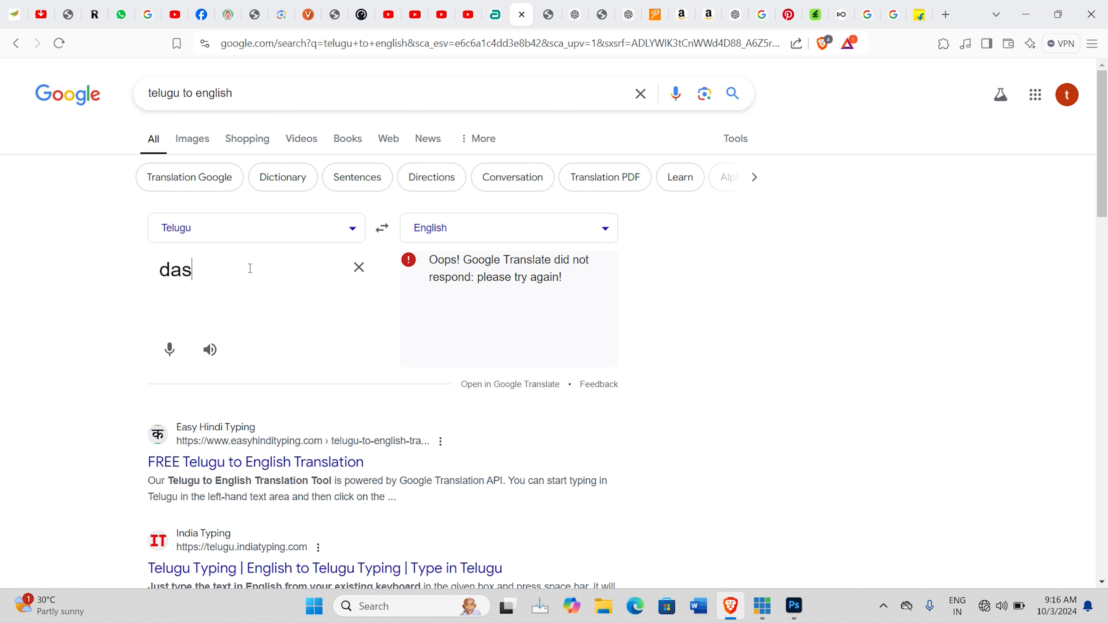
pyautogui.write('ara subhakanksha')
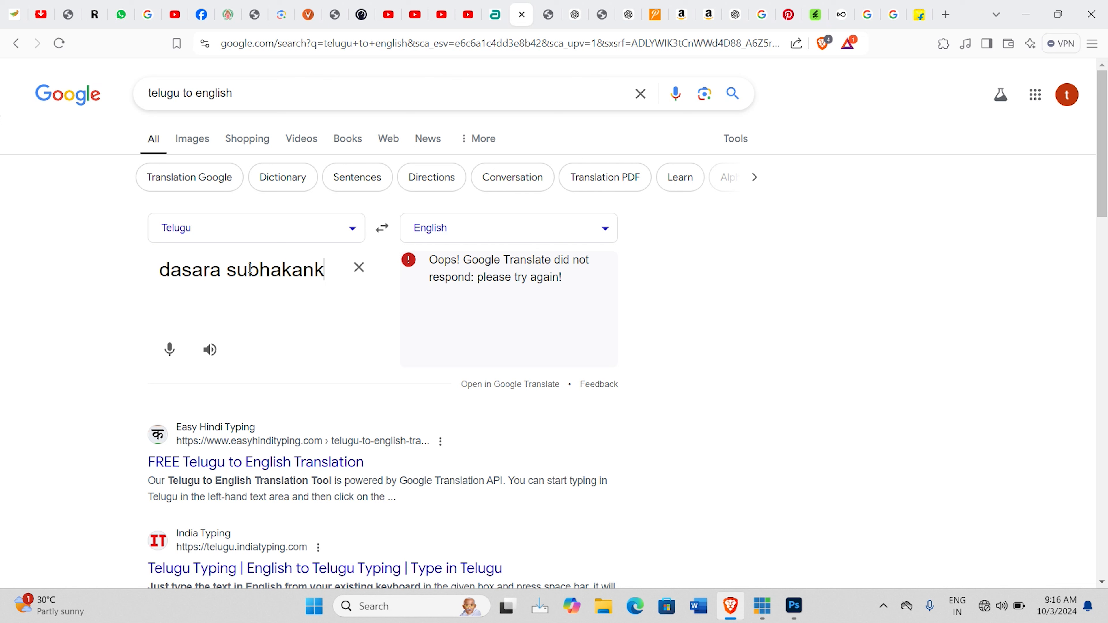
pyautogui.write('lu')
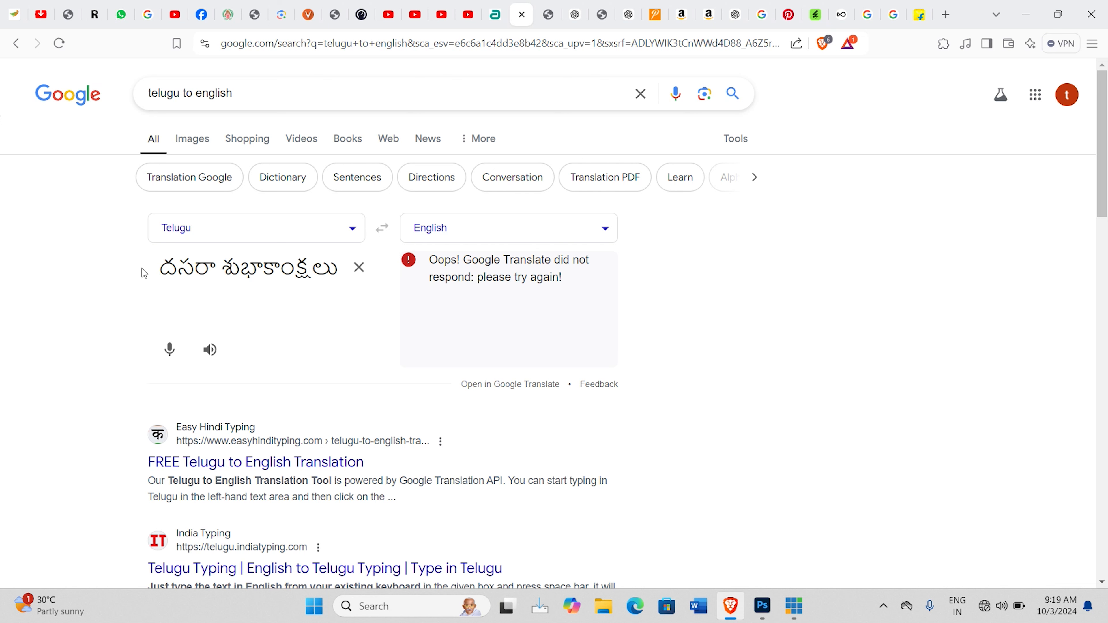
pyautogui.tripleClick(322, 272)
pyautogui.hotkey('ctrl', 'c')
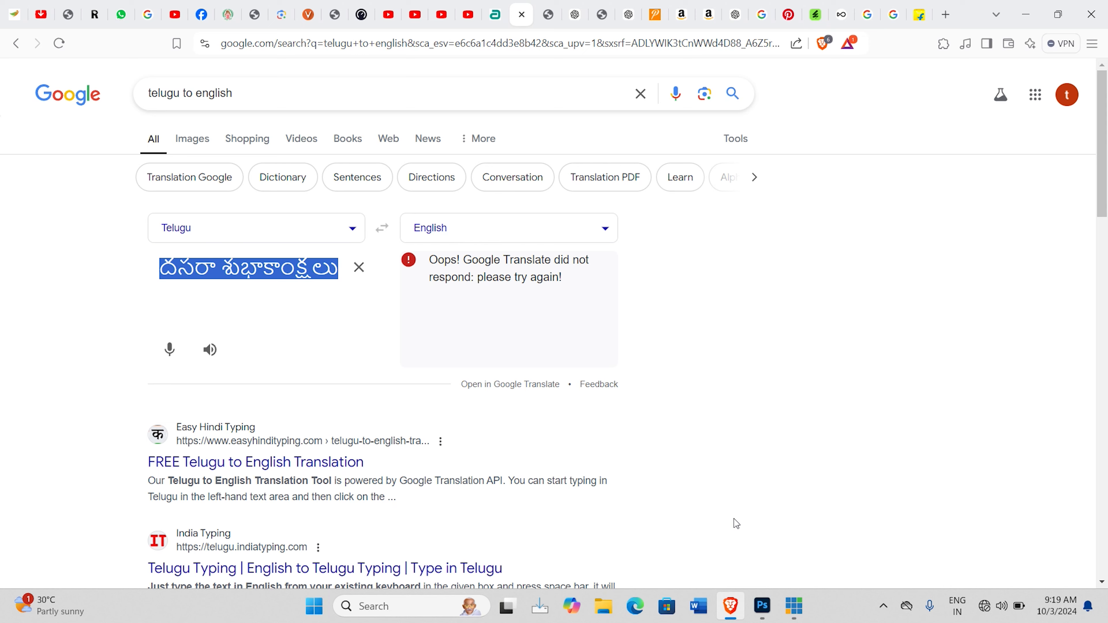
# Step: Switch back to Photoshop and place the copied text దసరా శుభాకాంక్షలు as one line above the logo
pyautogui.click(762, 606)
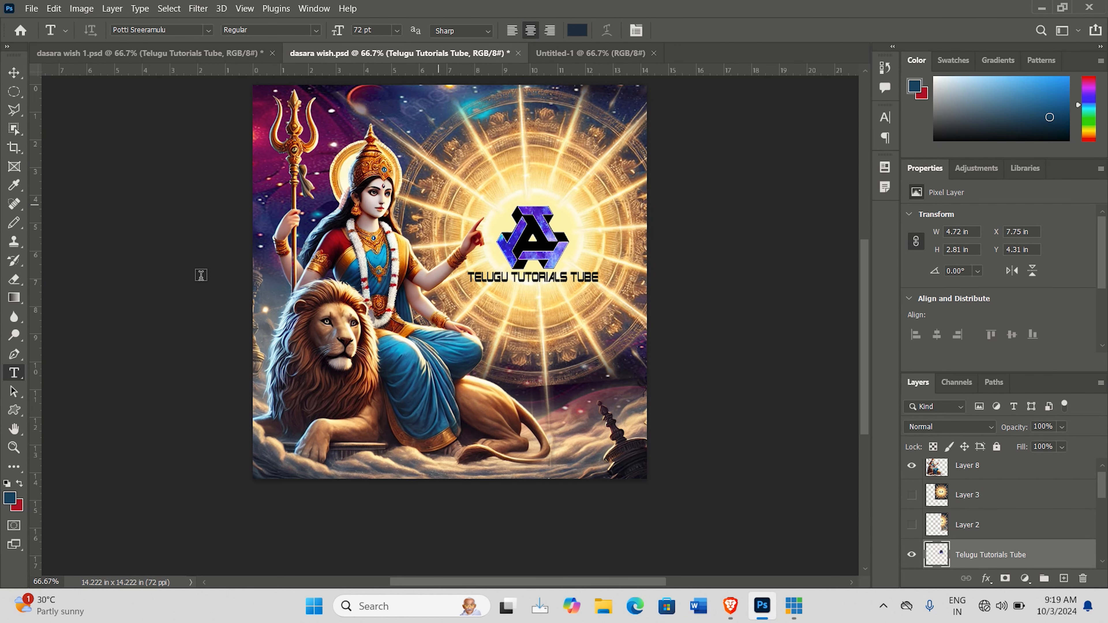
pyautogui.click(467, 142)
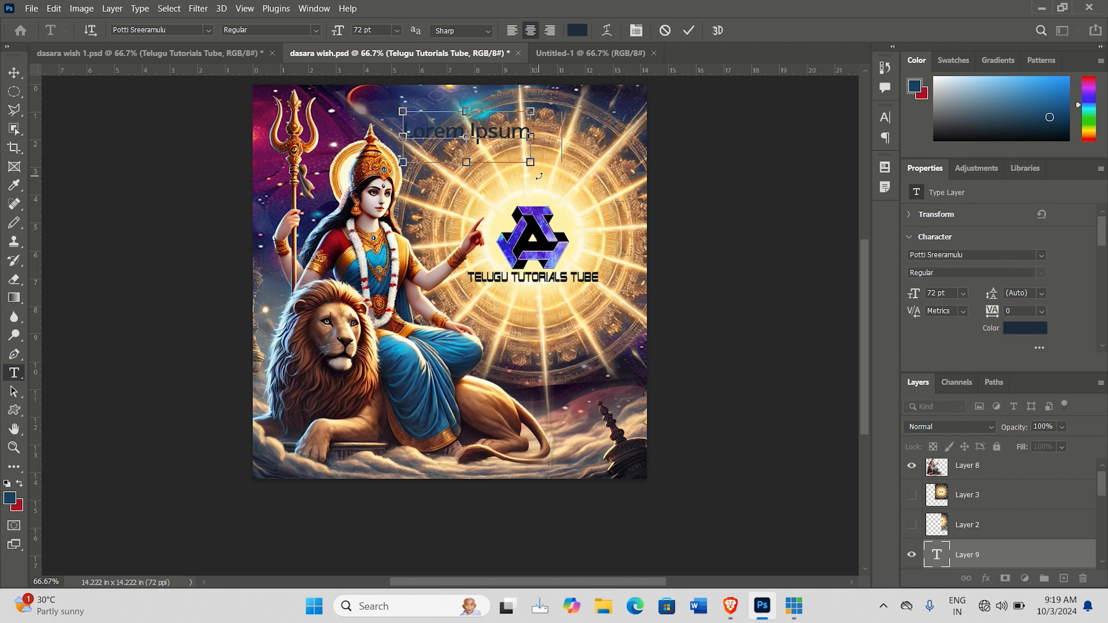
pyautogui.hotkey('ctrl', 'v')
pyautogui.moveTo(596, 196); pyautogui.dragTo(583, 187)
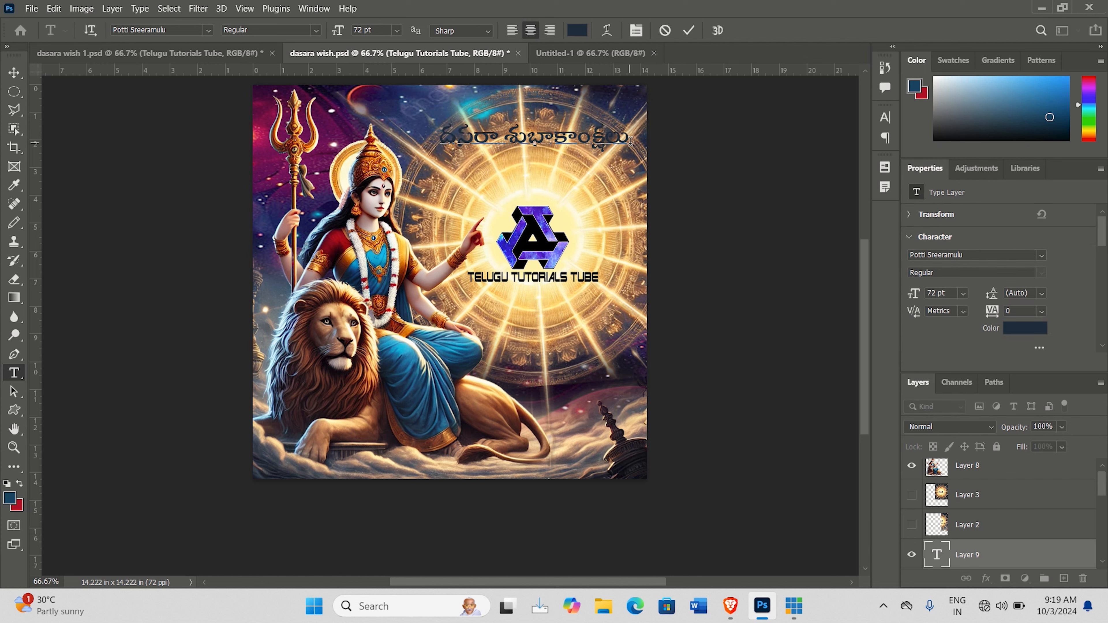
# Step: Copy the word శుభాకాంక్షలు and delete it from the text line, leaving only దసరా, and commit the text
pyautogui.moveTo(630, 139); pyautogui.dragTo(503, 136)
pyautogui.hotkey('ctrl', 'c')
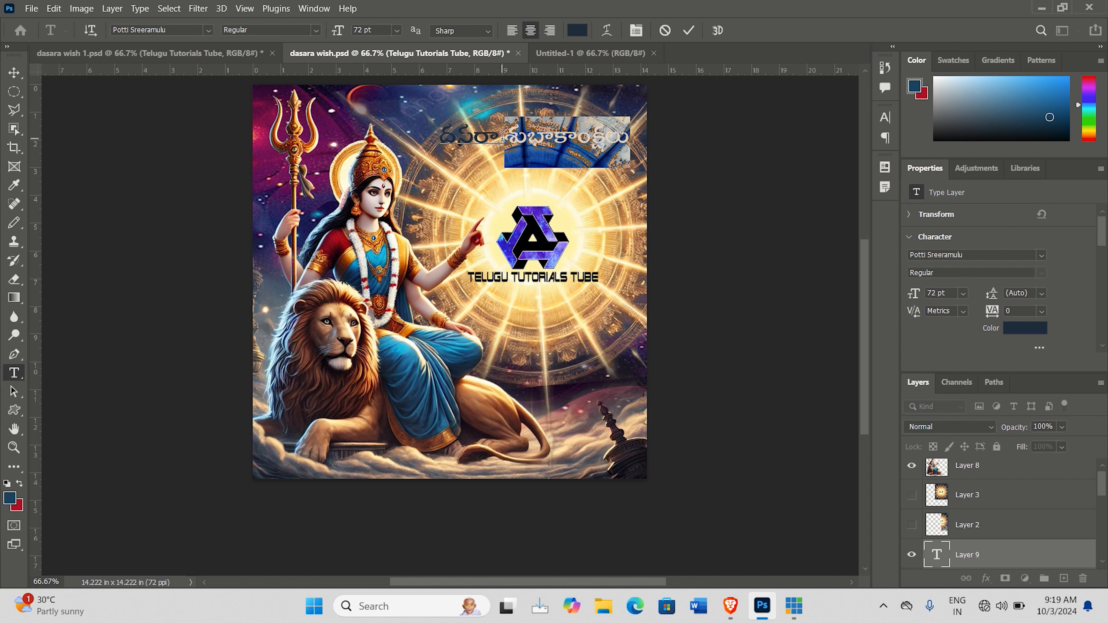
pyautogui.press('ctrl')
pyautogui.press('BackSpace')
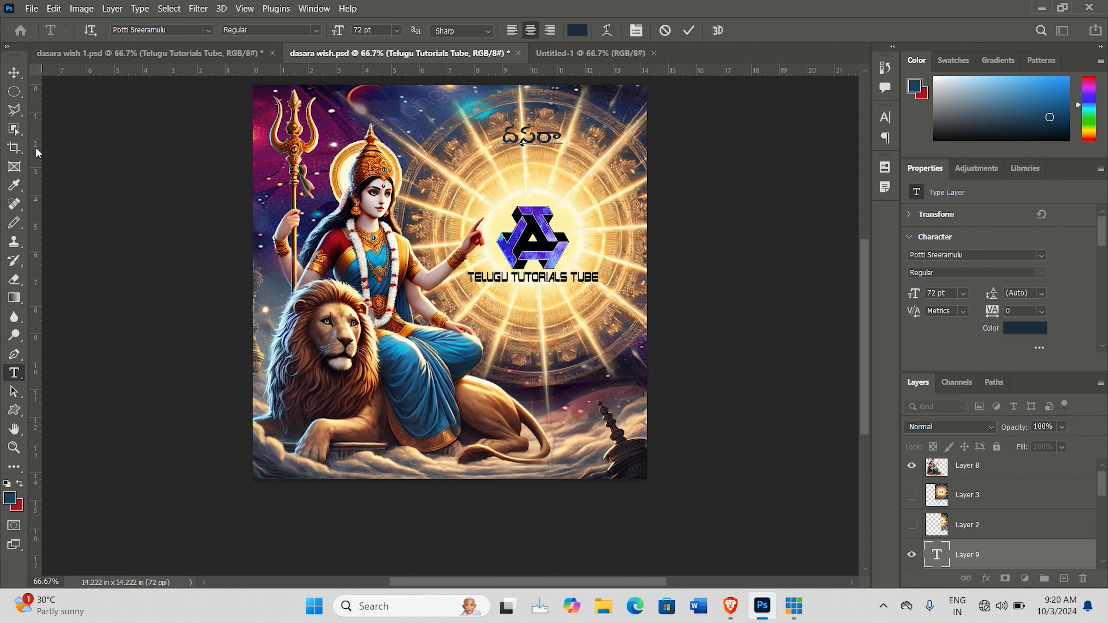
pyautogui.click(14, 73)
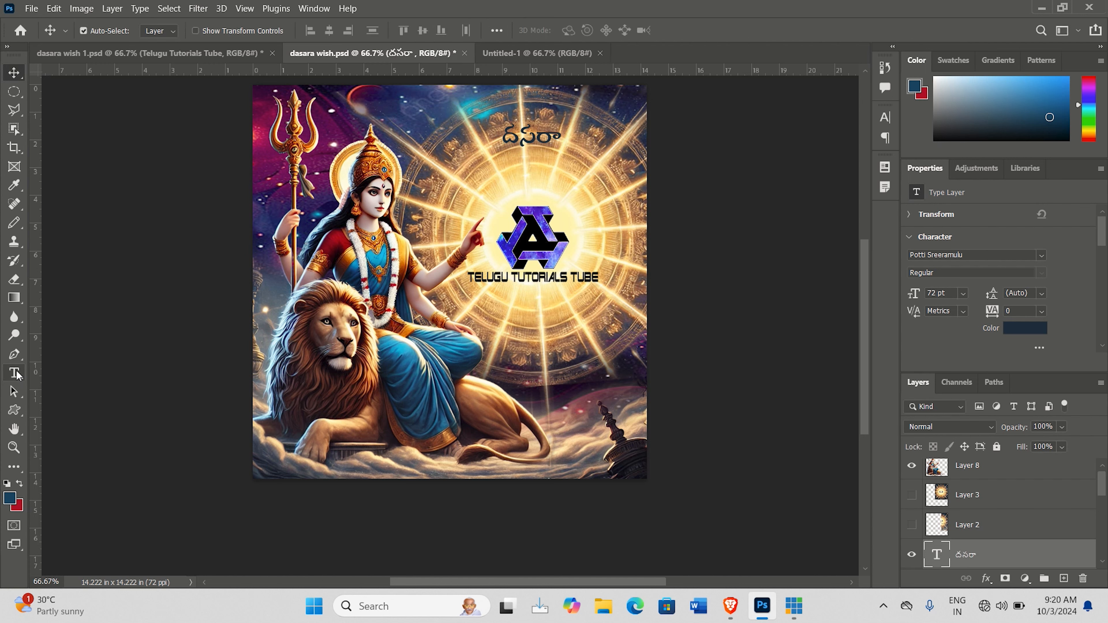
# Step: Paste శుభాకాంక్షలు as a separate text layer below దసరా and commit it
pyautogui.click(14, 373)
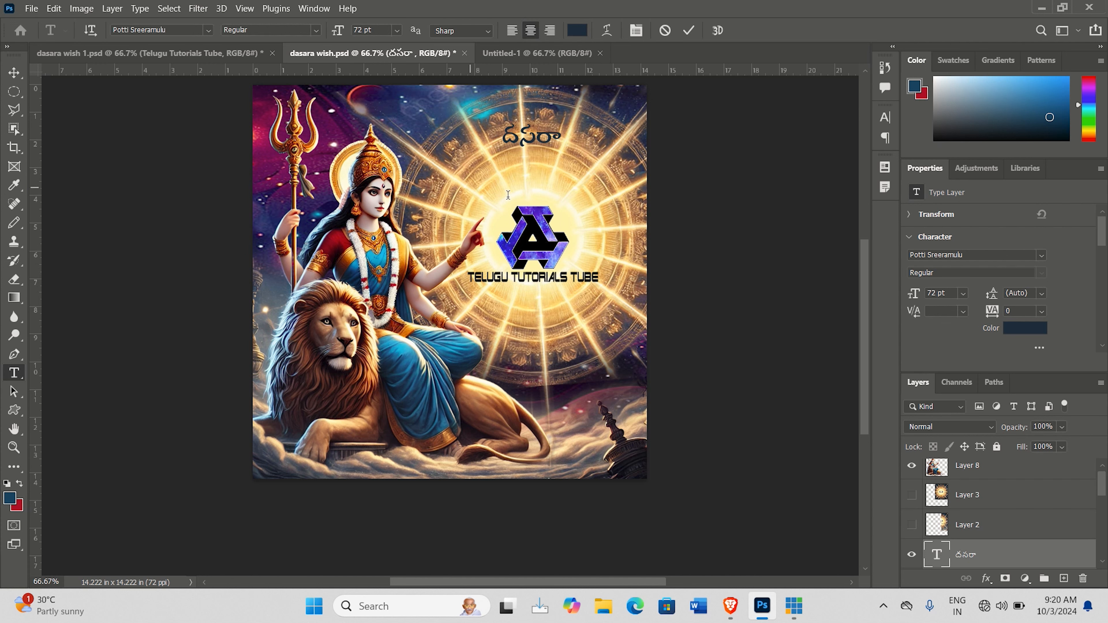
pyautogui.click(470, 186)
pyautogui.hotkey('ctrl', 'v')
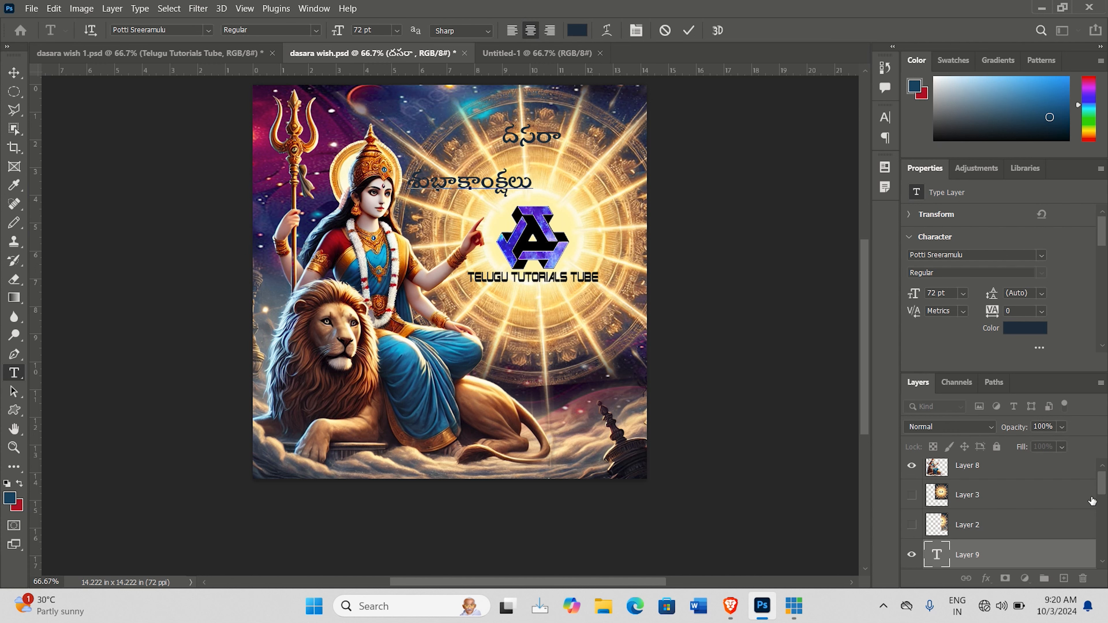
pyautogui.scroll(-3, 1050, 516)
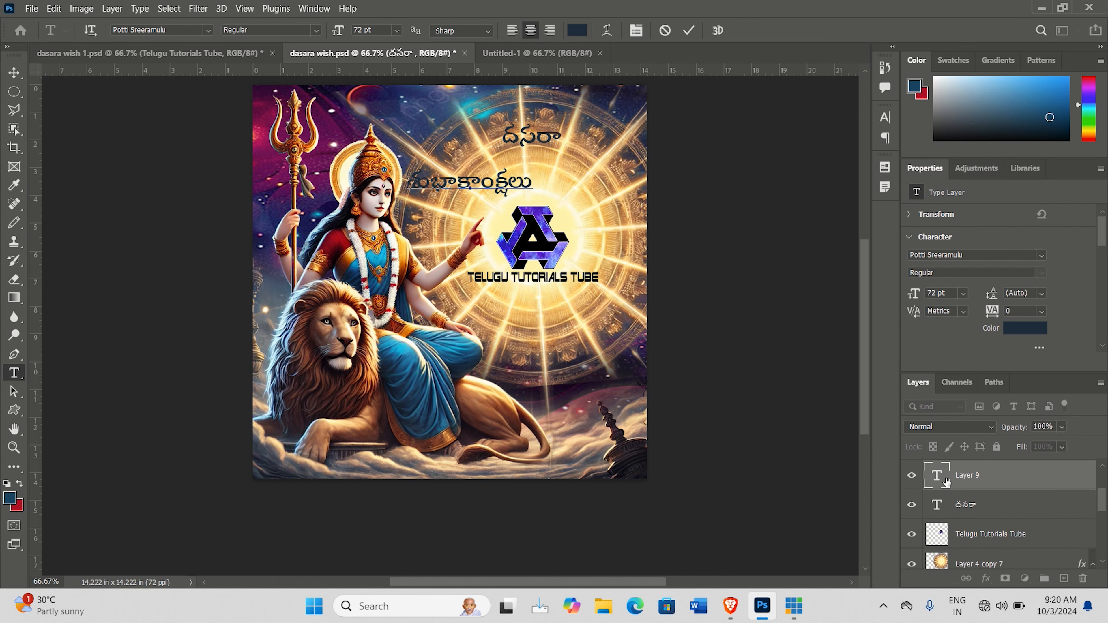
pyautogui.click(15, 73)
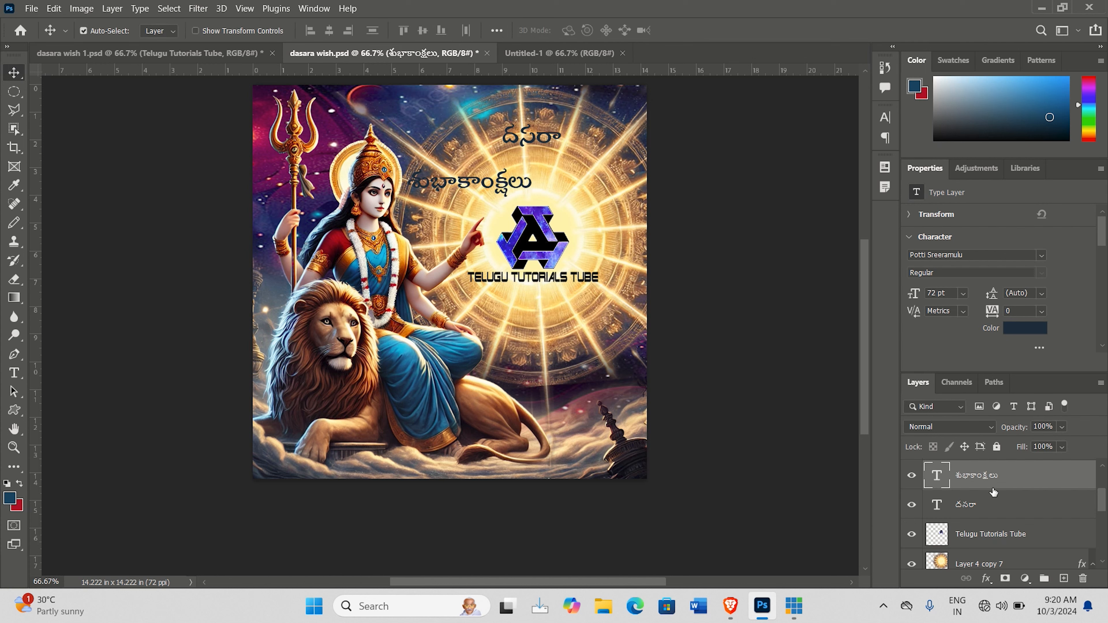
# Step: Enlarge the whole శుభాకాంక్షలు text to 150 pt and shift it right, clear of the goddess's face
pyautogui.click(14, 373)
pyautogui.click(450, 202)
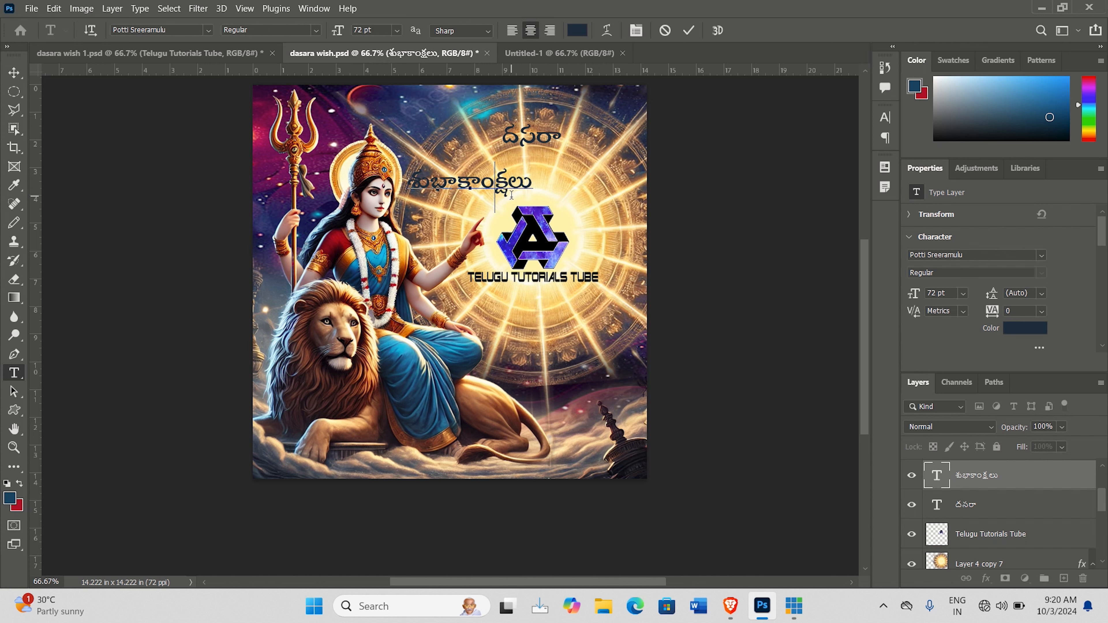
pyautogui.hotkey('ctrl', 'a')
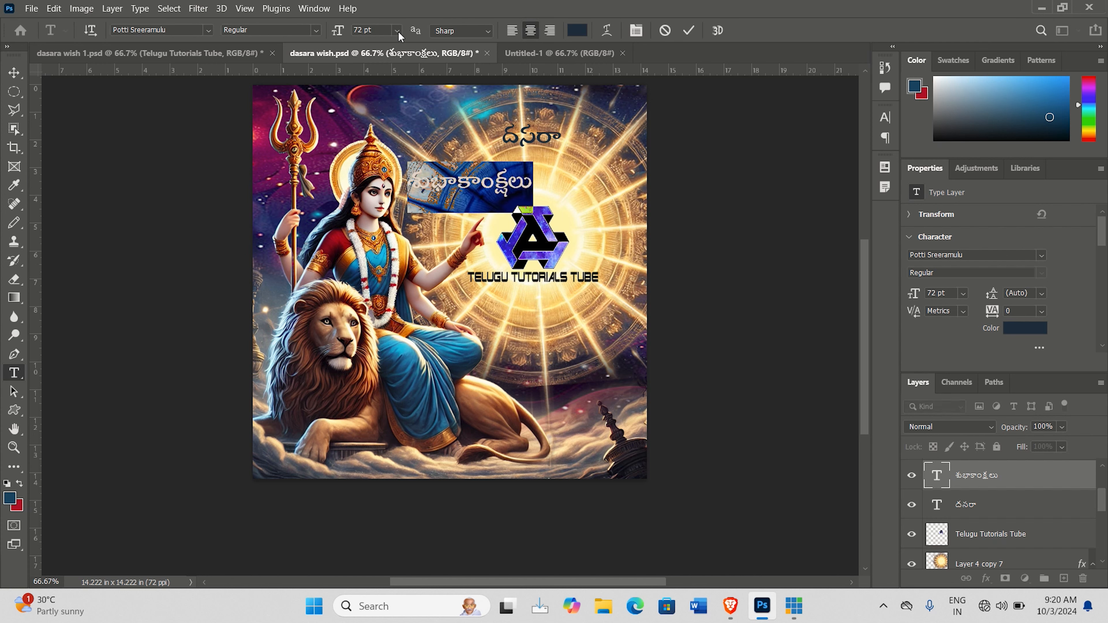
pyautogui.doubleClick(362, 31)
pyautogui.press('Return')
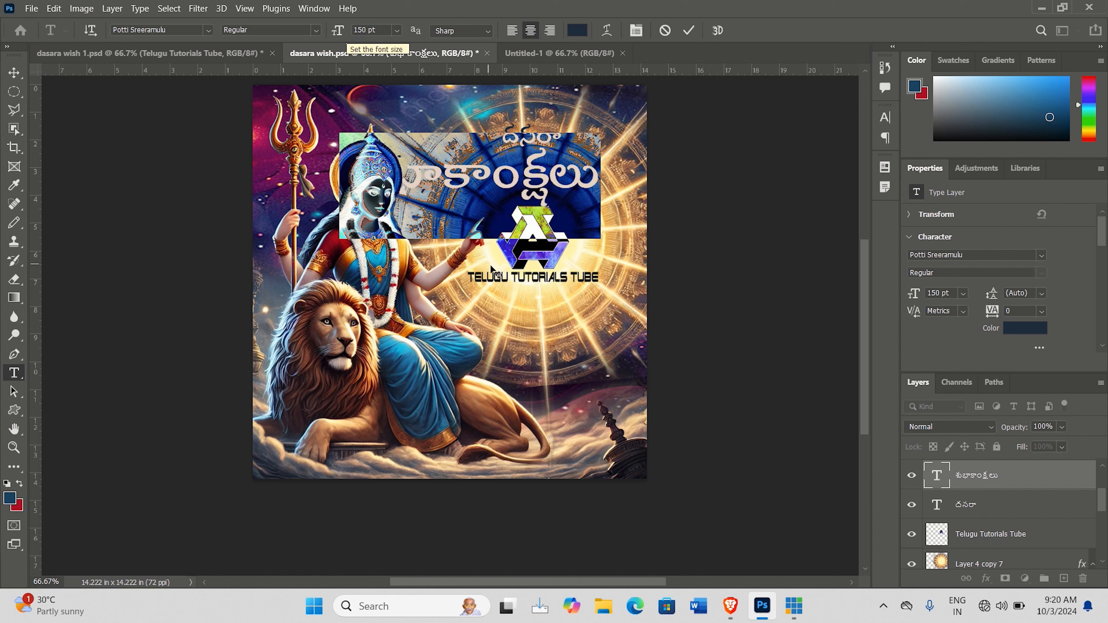
pyautogui.moveTo(491, 270); pyautogui.dragTo(539, 262)
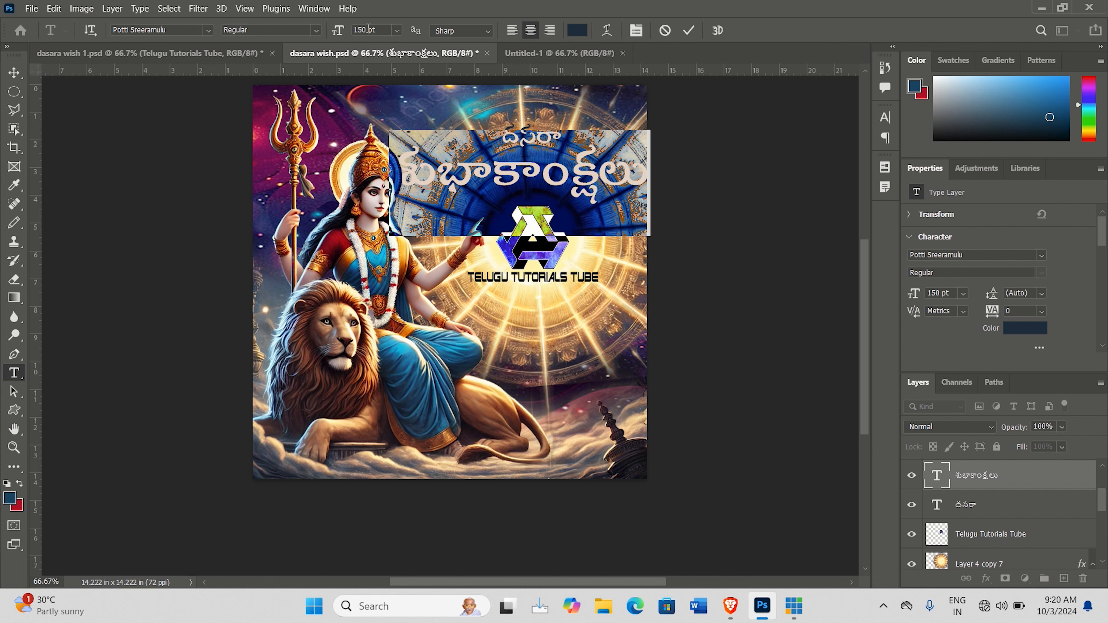
# Step: Reduce the font size of శుభాకాంక్షలు to 125 pt and commit the text edit
pyautogui.moveTo(368, 30); pyautogui.dragTo(359, 28)
pyautogui.write('25')
pyautogui.press('Return')
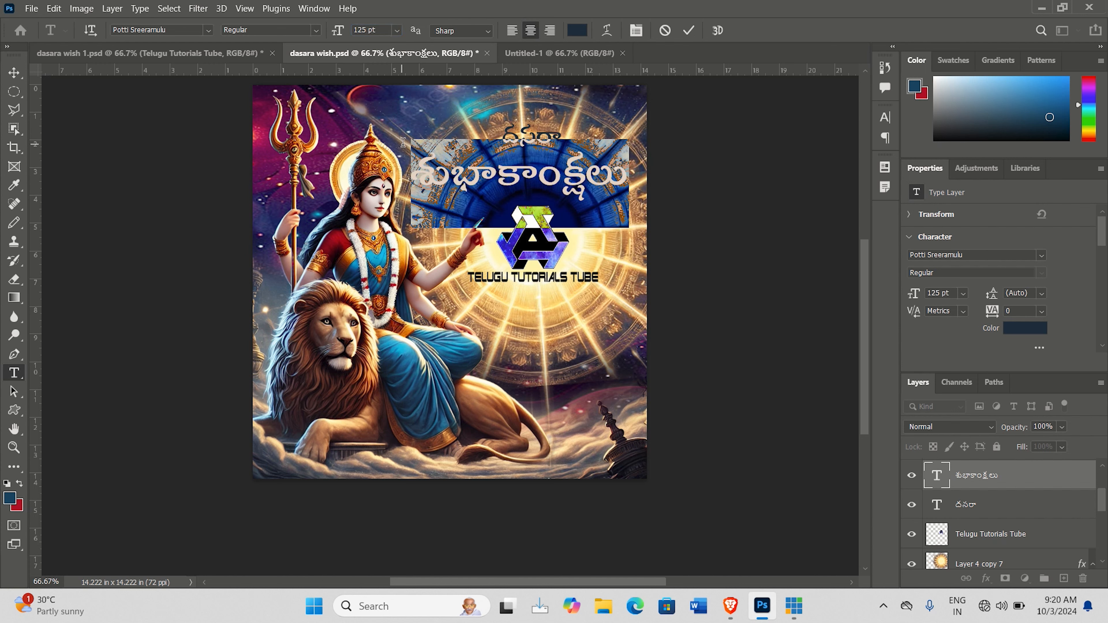
pyautogui.click(688, 31)
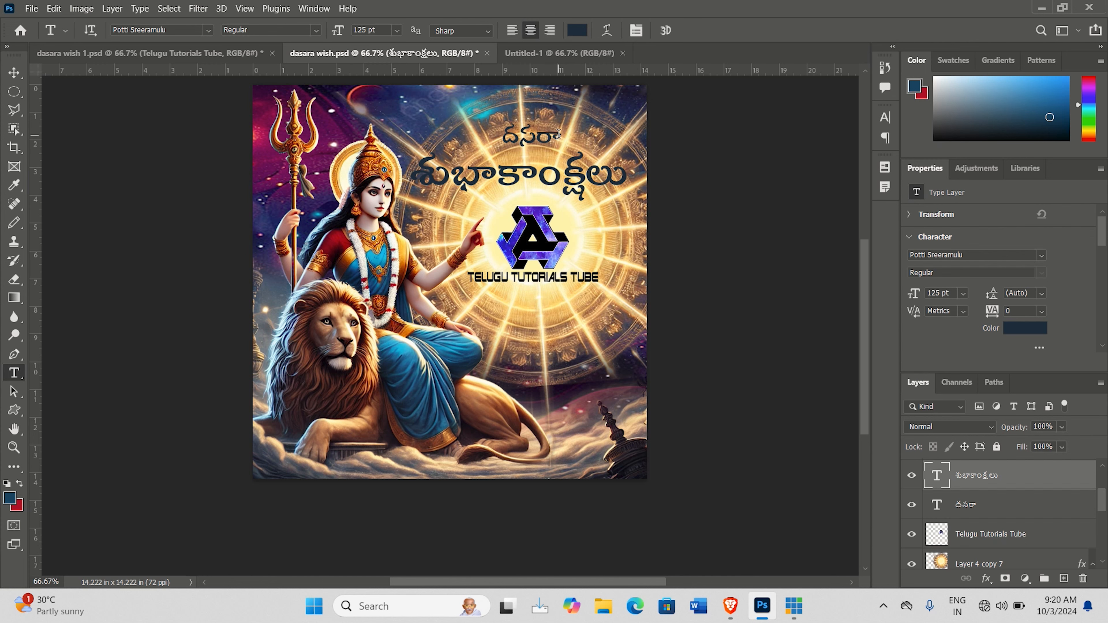
# Step: Set the font size of the దసరా text to 125 pt and commit the edit
pyautogui.moveTo(560, 135); pyautogui.dragTo(496, 132)
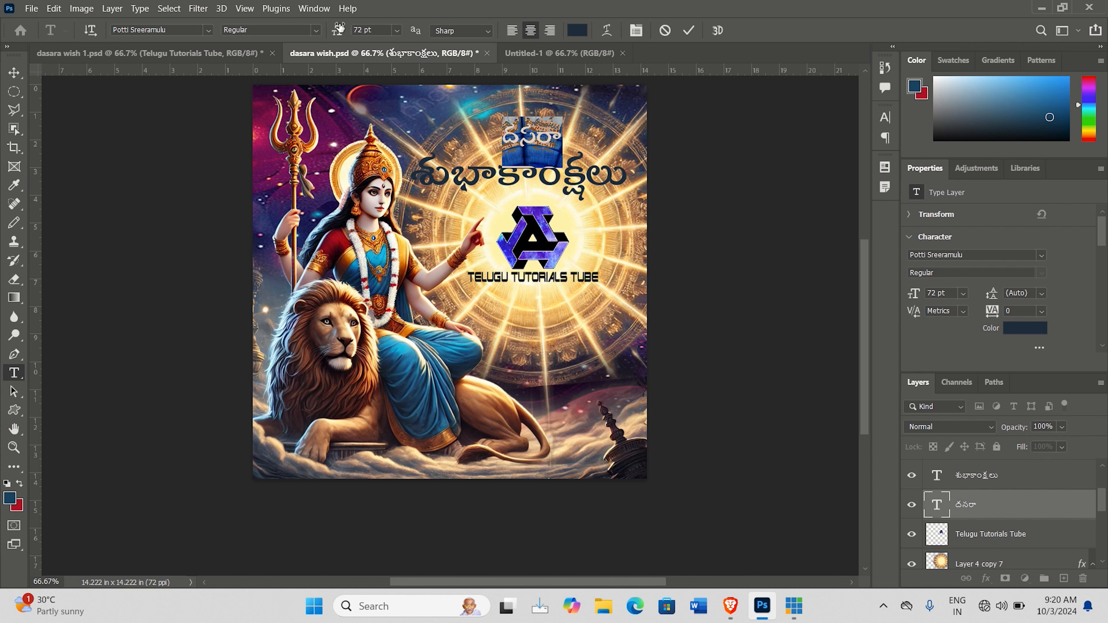
pyautogui.moveTo(361, 30); pyautogui.dragTo(352, 30)
pyautogui.write('125')
pyautogui.press('Return')
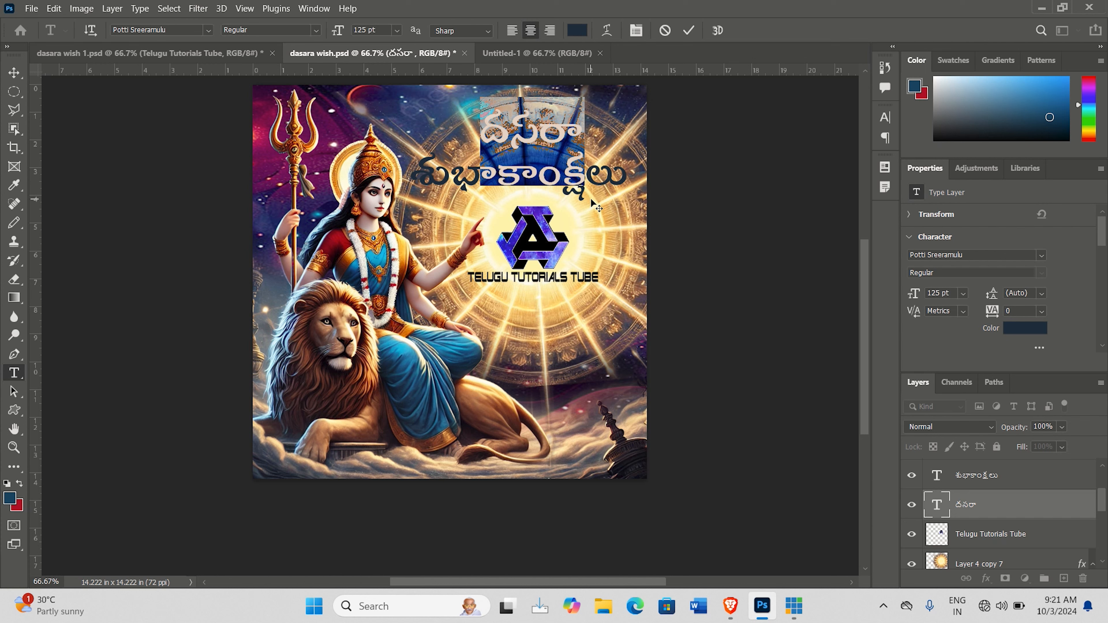
pyautogui.click(689, 30)
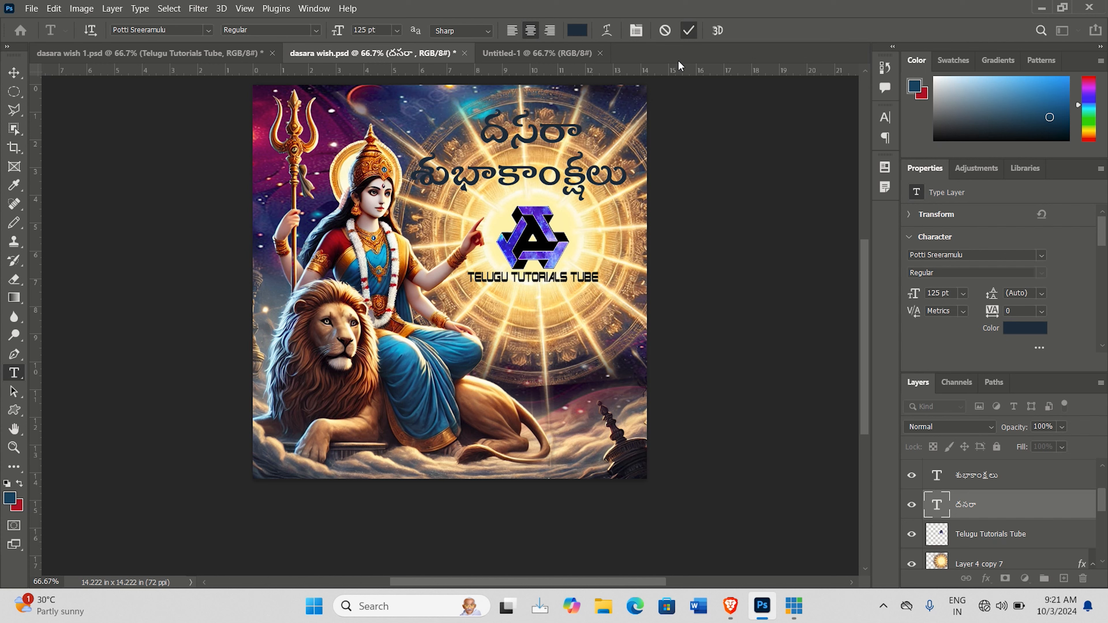
# Step: Nudge the దసరా text slightly down and move the channel logo lower, away from the greeting
pyautogui.click(14, 72)
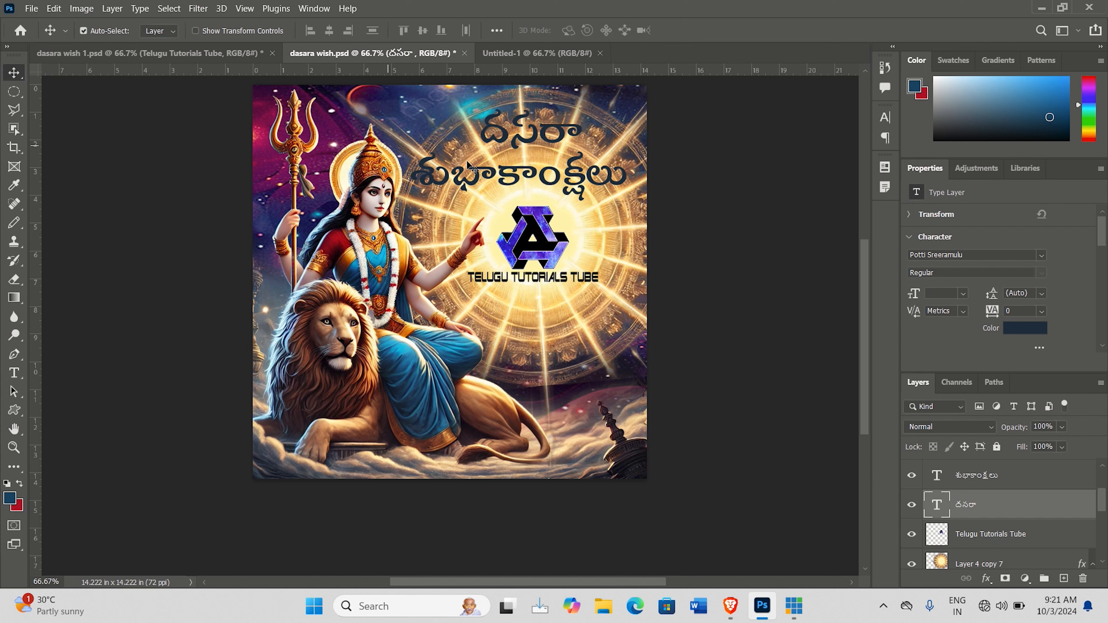
pyautogui.moveTo(532, 137); pyautogui.dragTo(534, 146)
pyautogui.rightClick(561, 262)
pyautogui.click(580, 264)
pyautogui.moveTo(561, 262); pyautogui.dragTo(560, 276)
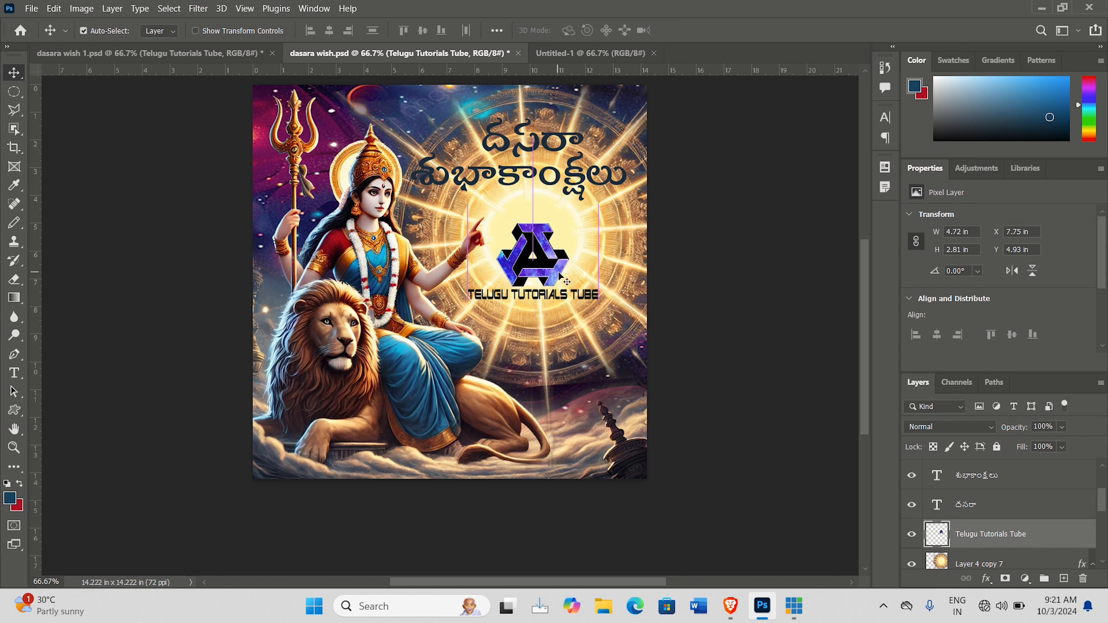
# Step: Move శుభాకాంక్షలు down and right to just above the logo, and bring దసరా down close above it
pyautogui.click(574, 184)
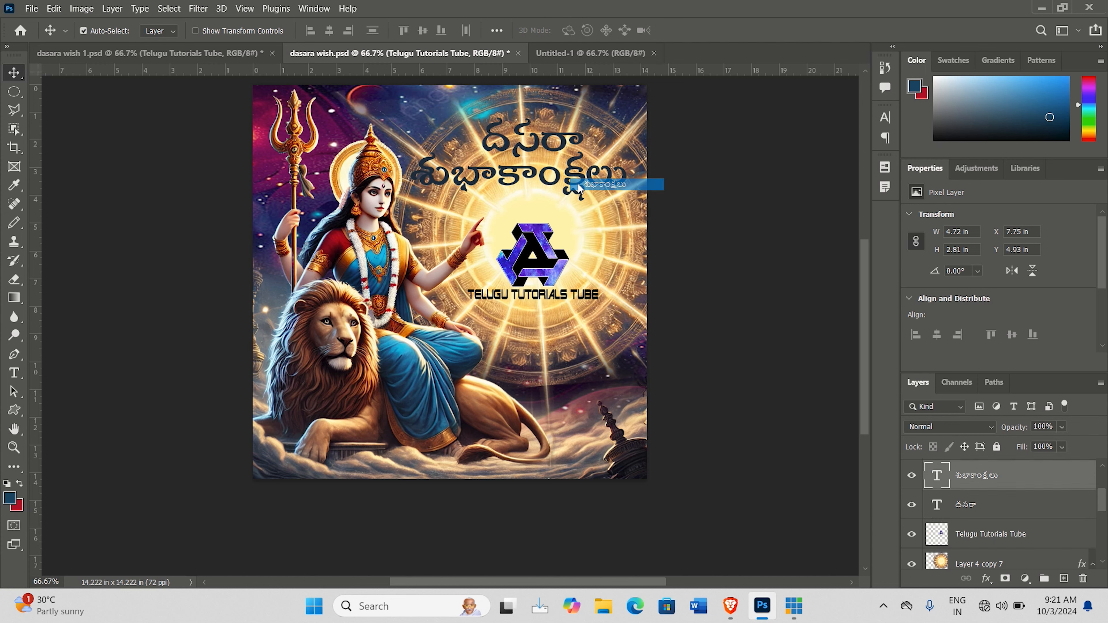
pyautogui.moveTo(572, 183); pyautogui.dragTo(583, 210)
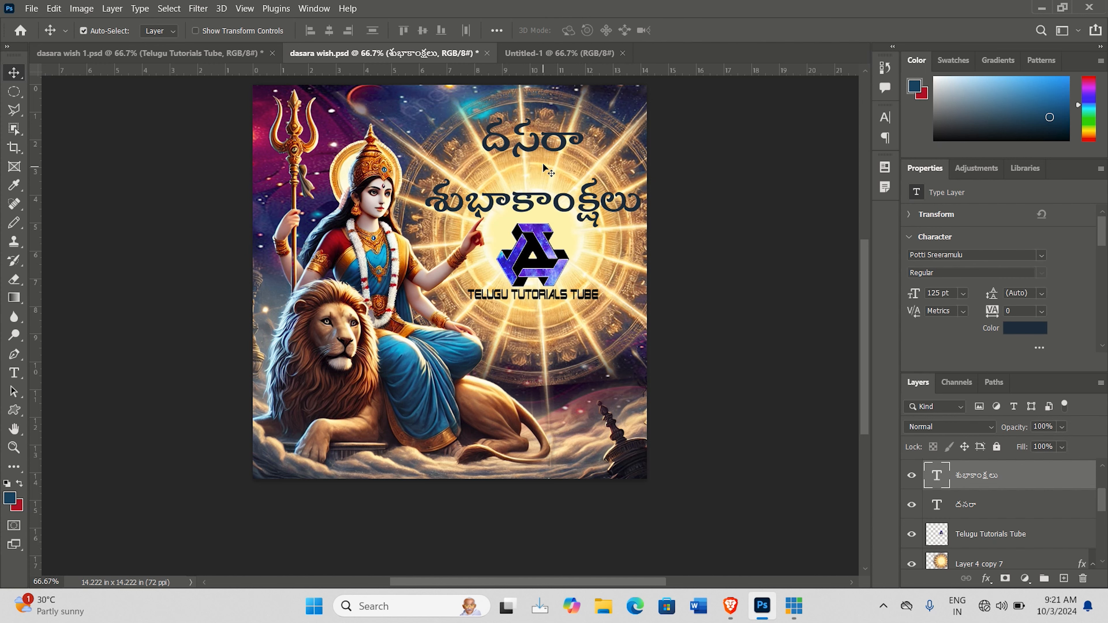
pyautogui.rightClick(535, 144)
pyautogui.click(547, 151)
pyautogui.moveTo(522, 152); pyautogui.dragTo(532, 180)
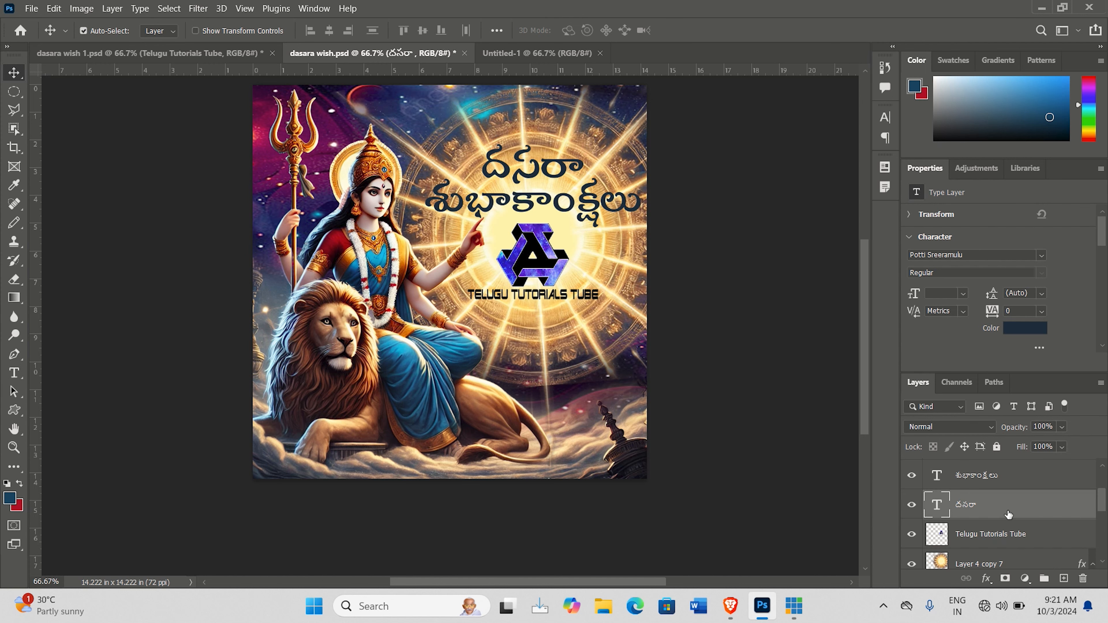
# Step: Add a blue-to-purple linear Gradient Overlay and a black Drop Shadow to the దసరా text layer
pyautogui.doubleClick(1046, 511)
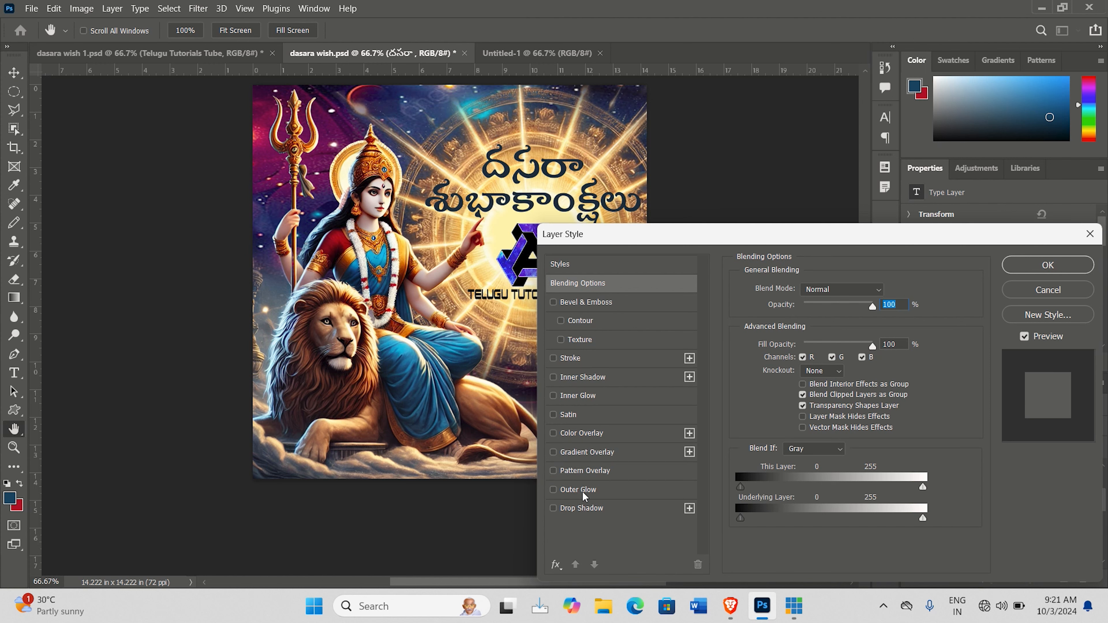
pyautogui.click(592, 453)
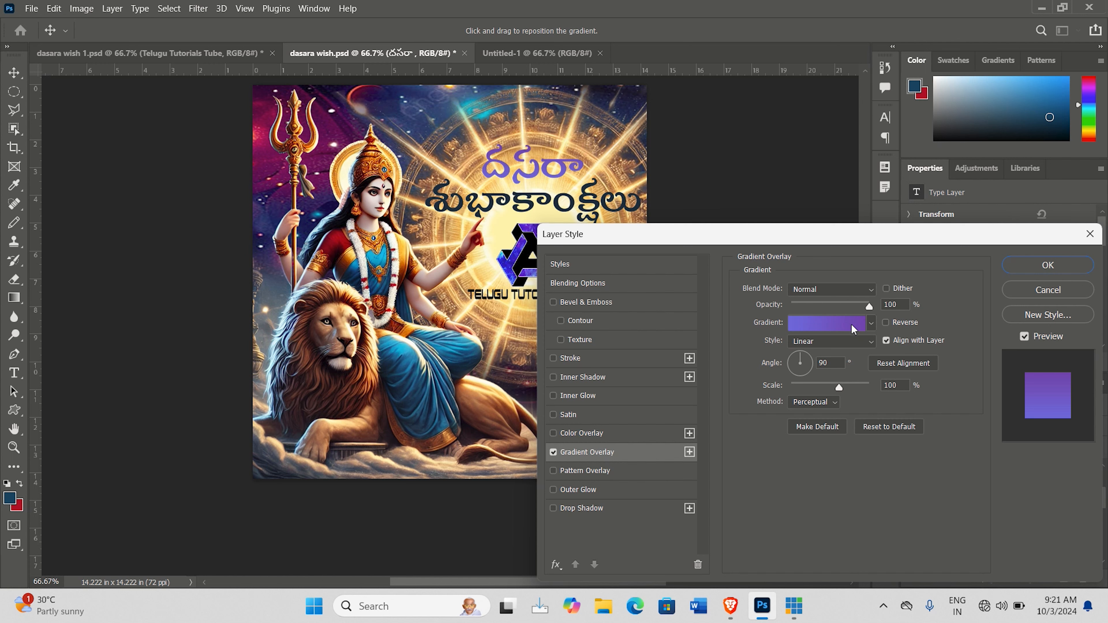
pyautogui.click(582, 508)
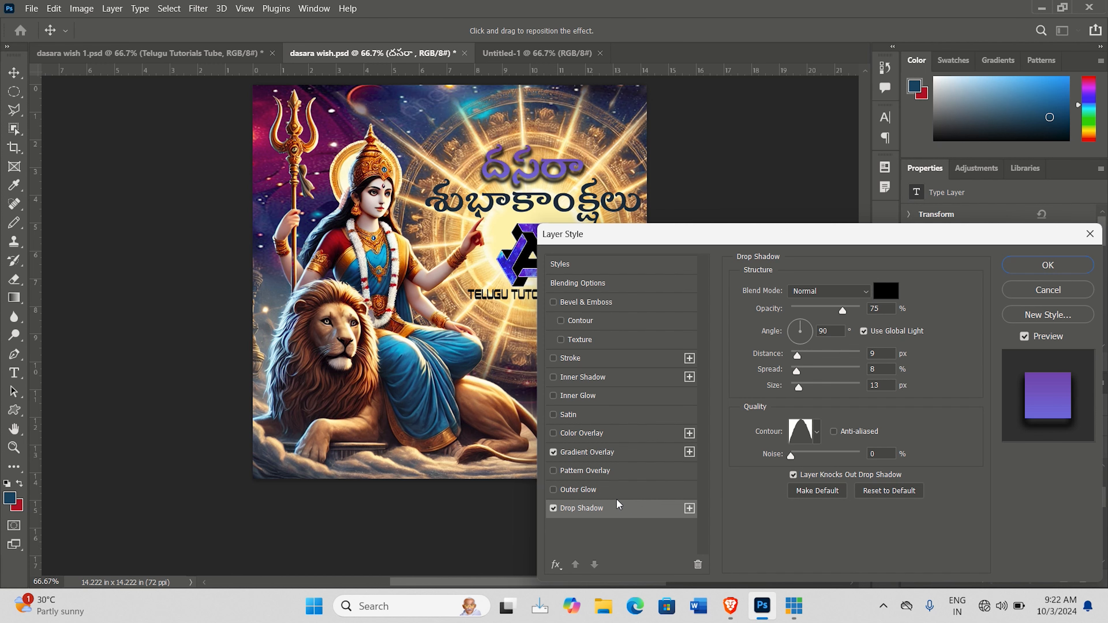
pyautogui.click(1053, 271)
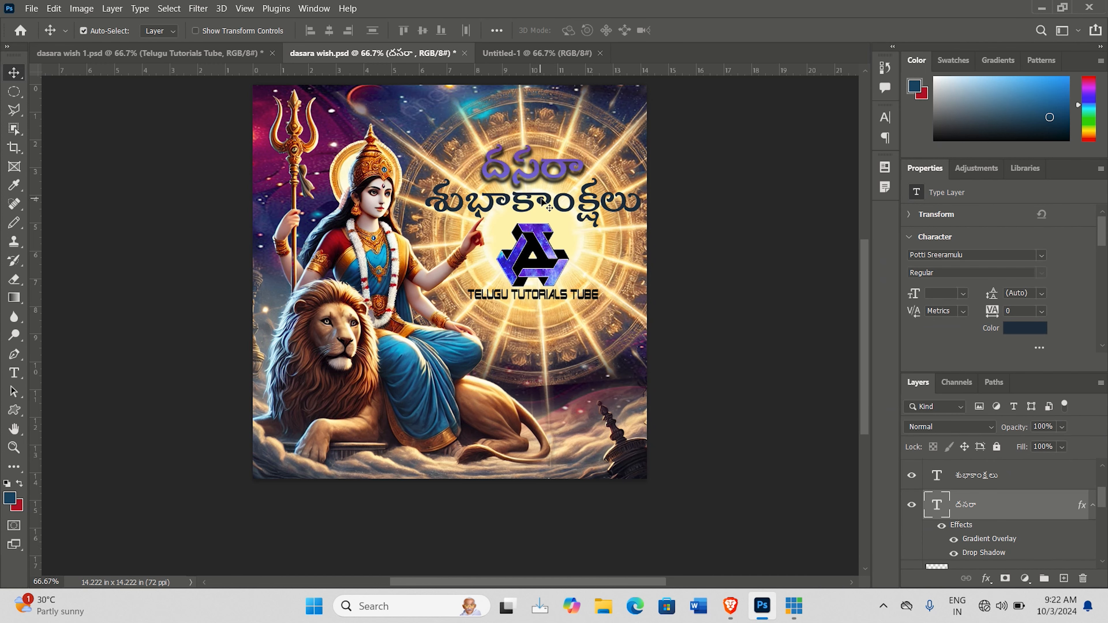
# Step: Copy the layer style of దసరా and paste it onto the శుభాకాంక్షలు text layer
pyautogui.rightClick(967, 528)
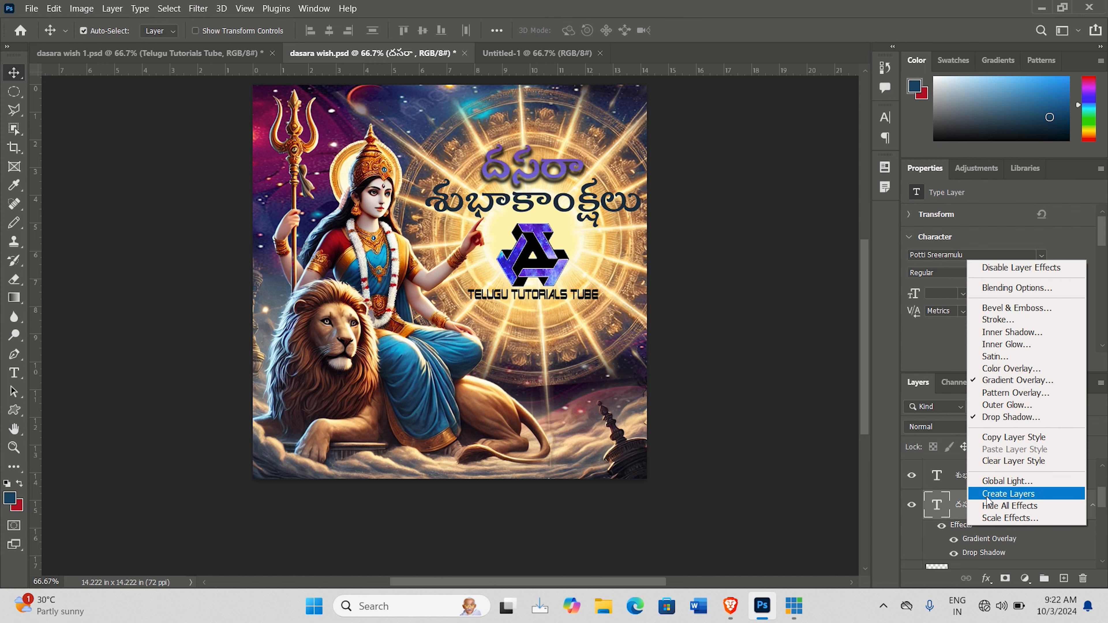
pyautogui.click(1007, 439)
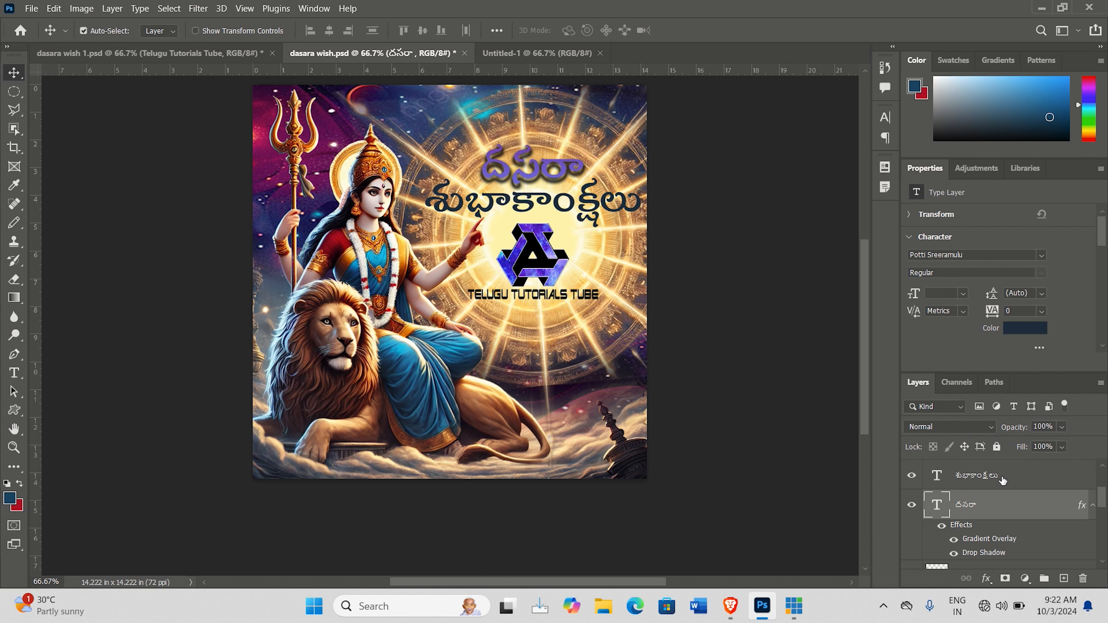
pyautogui.click(1022, 480)
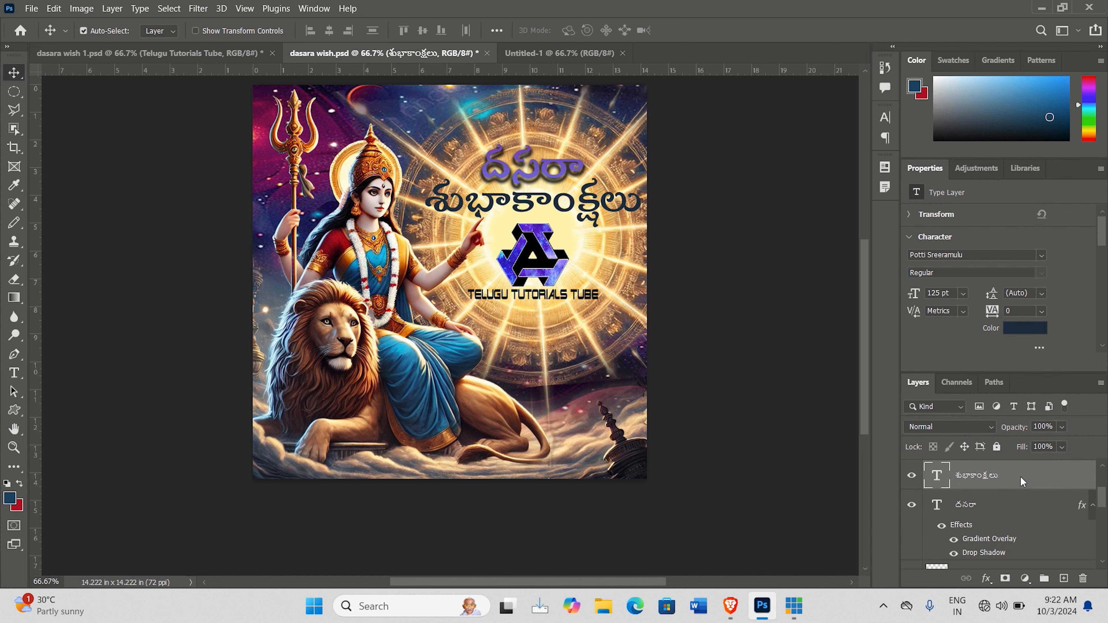
pyautogui.rightClick(1022, 481)
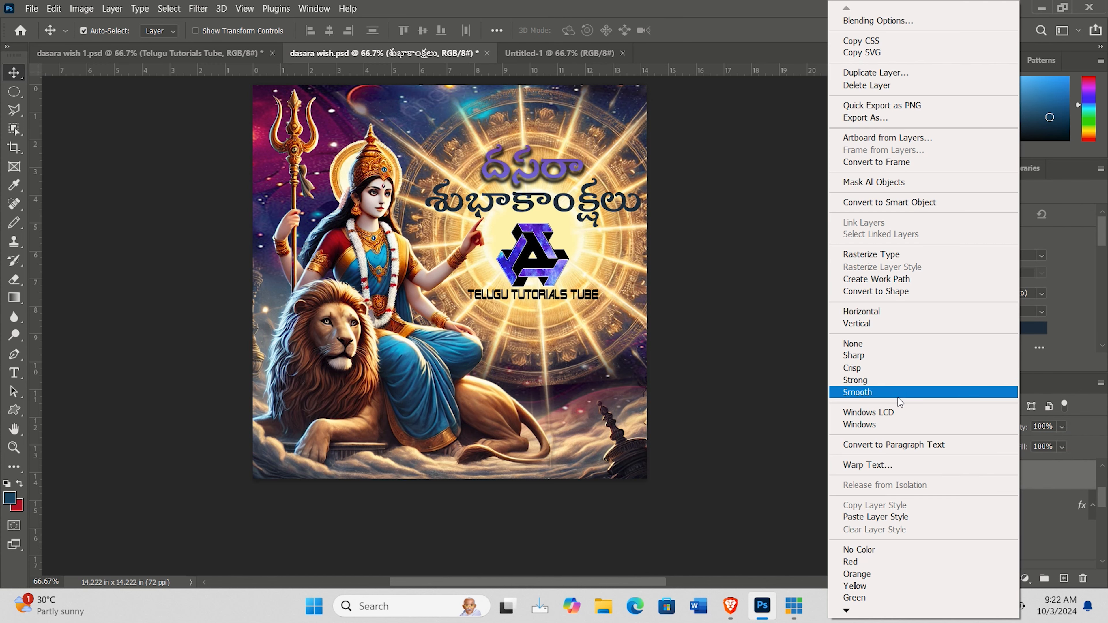
pyautogui.click(878, 516)
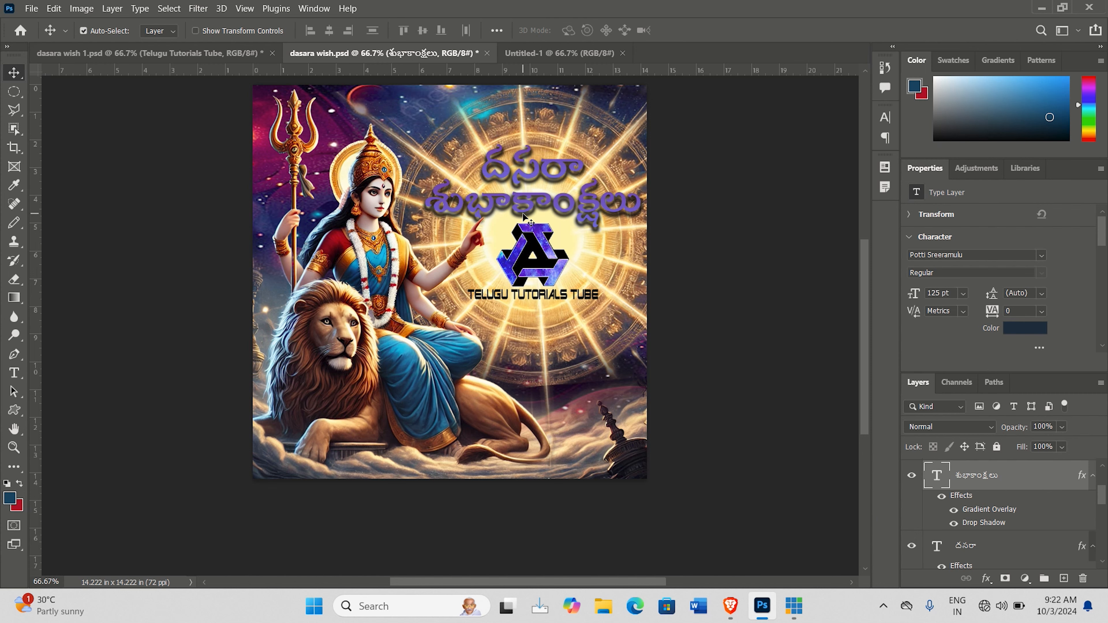
# Step: Open the video timeline for the poster at its Layer 4, Layer 1 and Audio tracks
pyautogui.hotkey('ctrl', '+')
pyautogui.moveTo(865, 310); pyautogui.dragTo(868, 292)
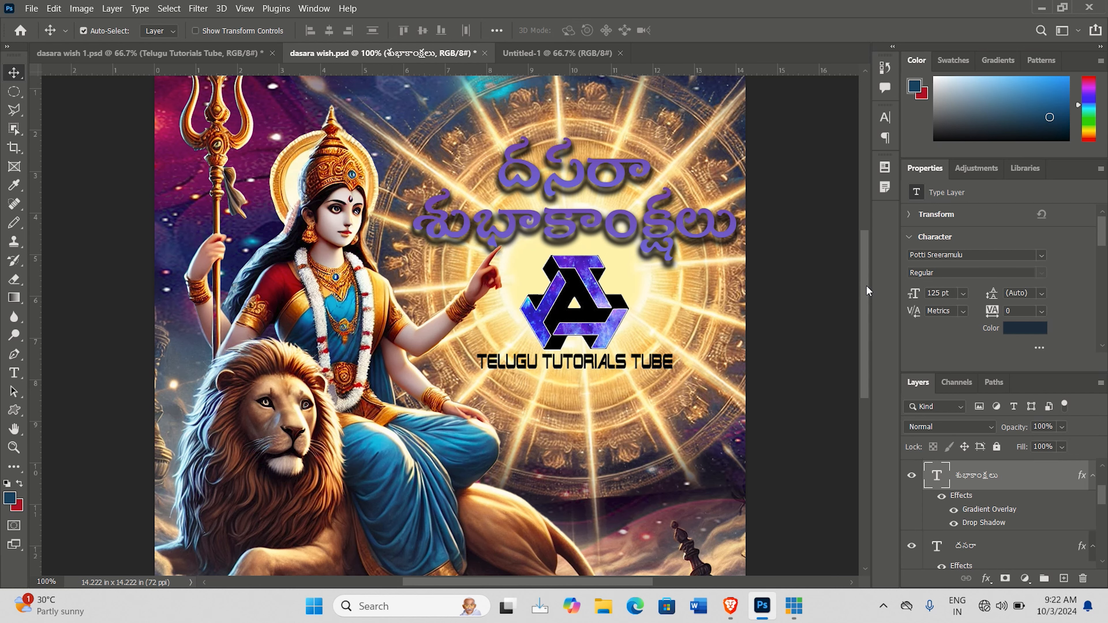
pyautogui.moveTo(866, 286); pyautogui.dragTo(869, 264)
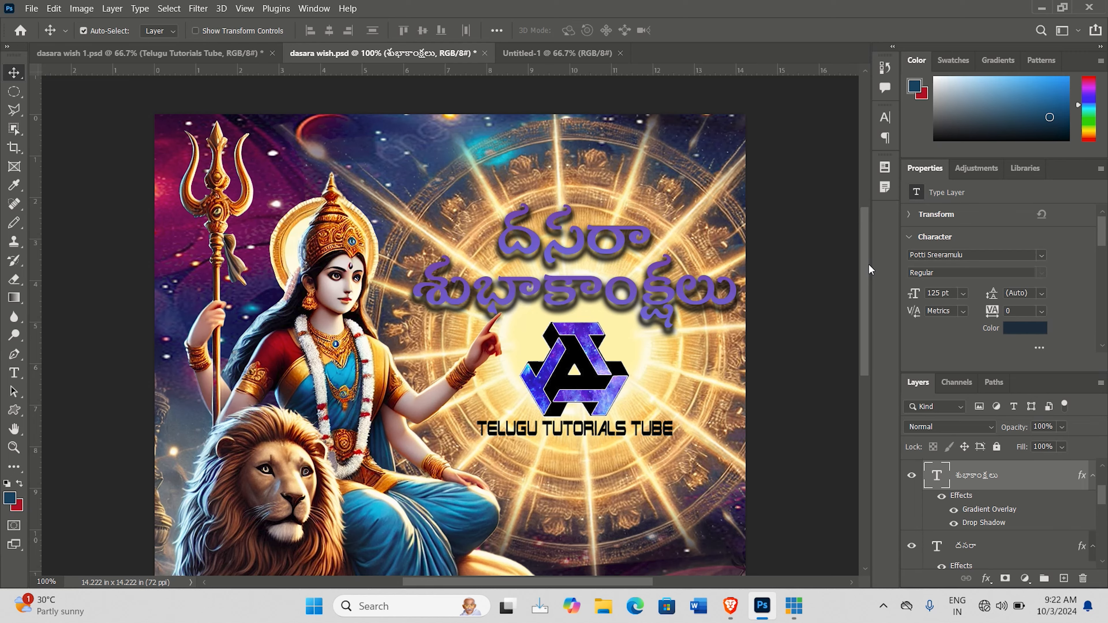
pyautogui.moveTo(869, 265); pyautogui.dragTo(870, 288)
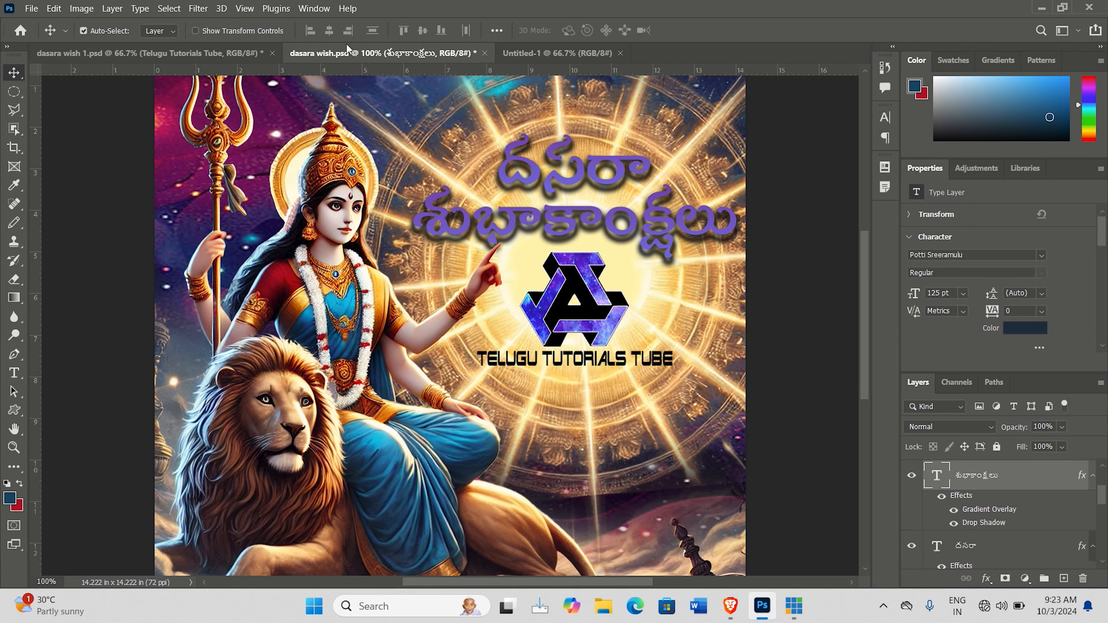
pyautogui.click(307, 10)
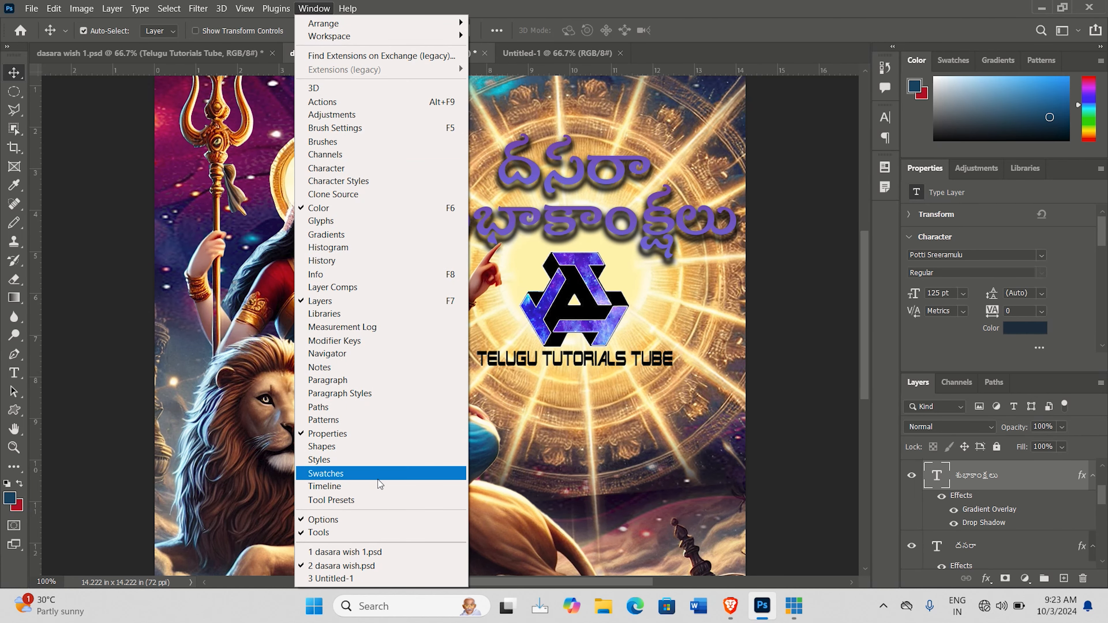
pyautogui.click(370, 488)
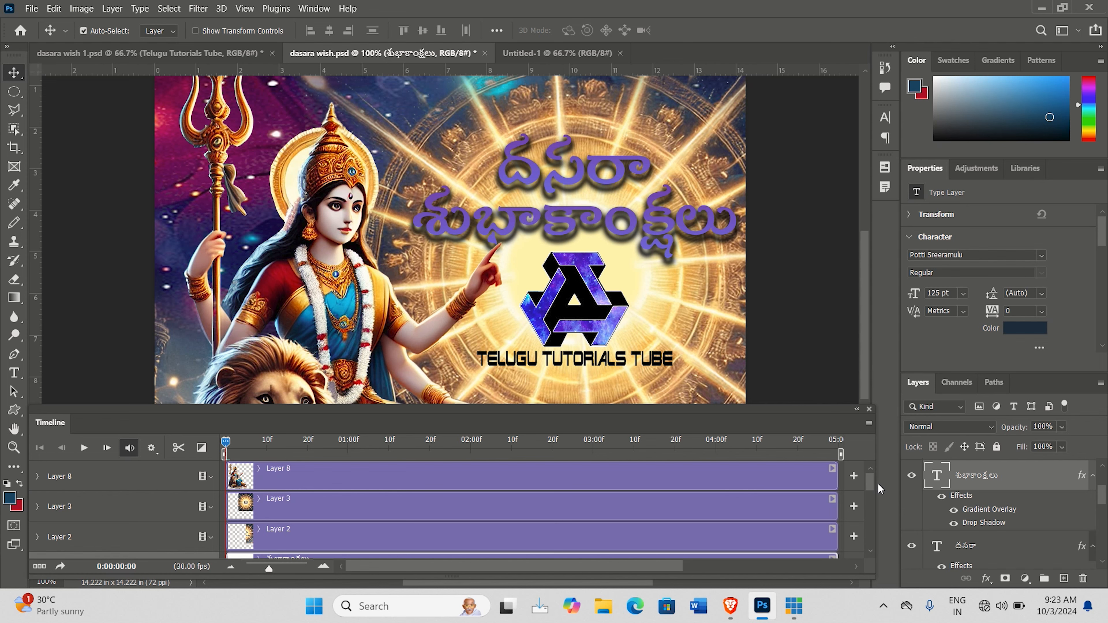
pyautogui.moveTo(868, 483); pyautogui.dragTo(881, 546)
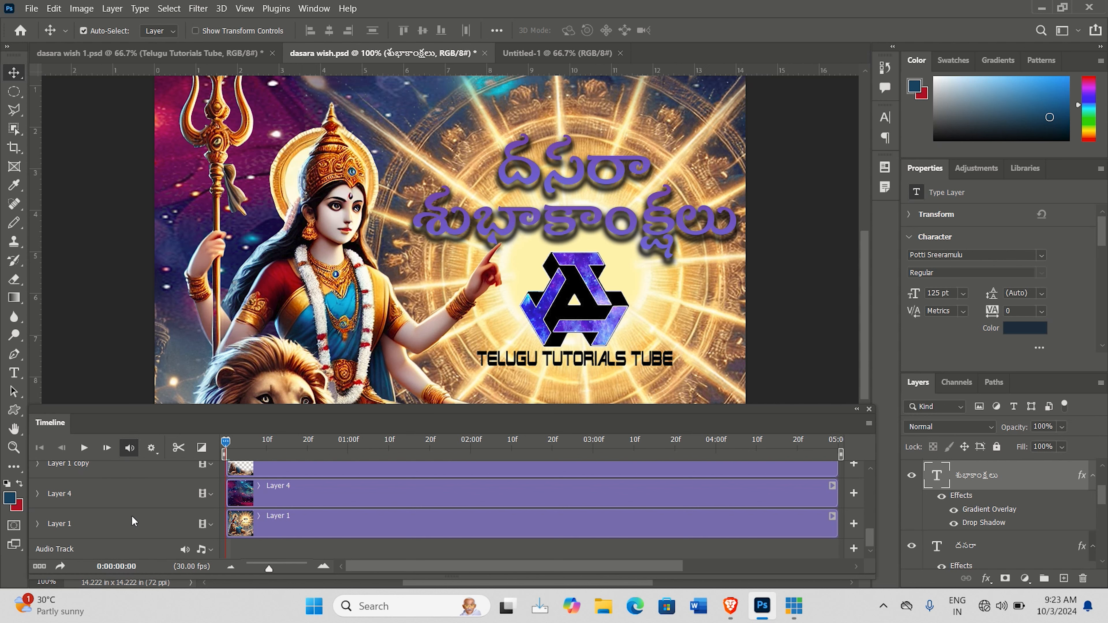
# Step: Switch the timeline playback resolution to 100% and back to 50%
pyautogui.click(151, 454)
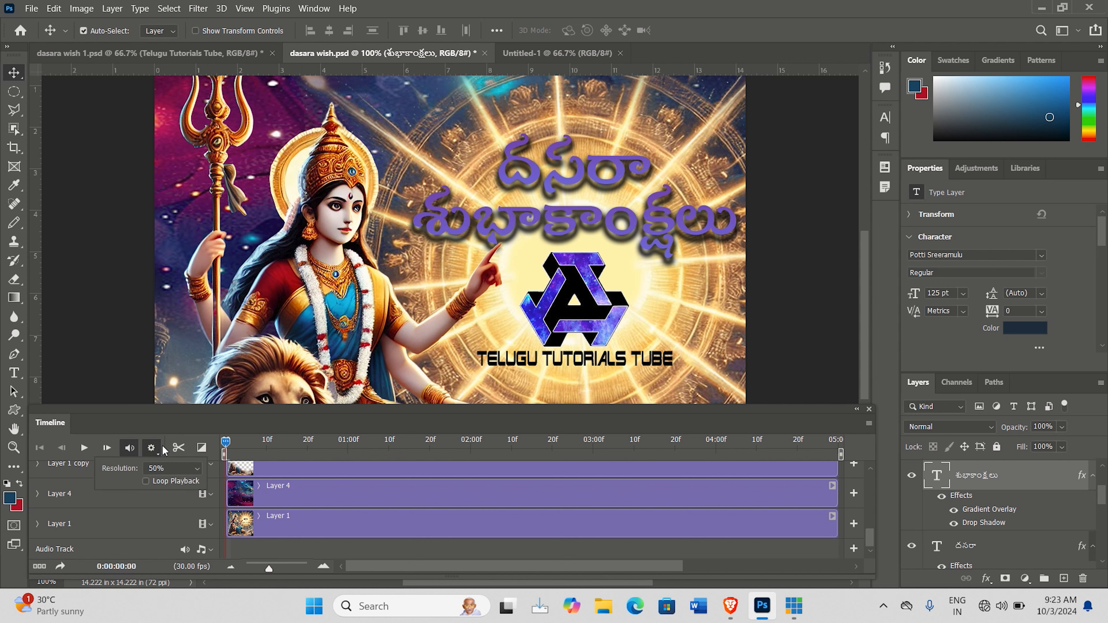
pyautogui.click(196, 472)
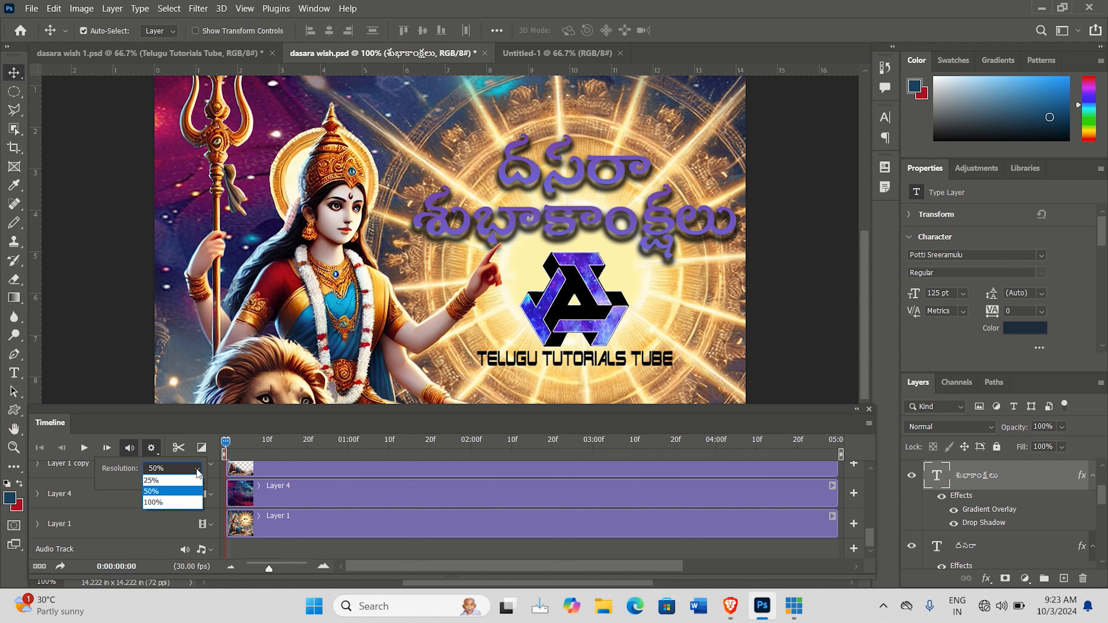
pyautogui.click(171, 497)
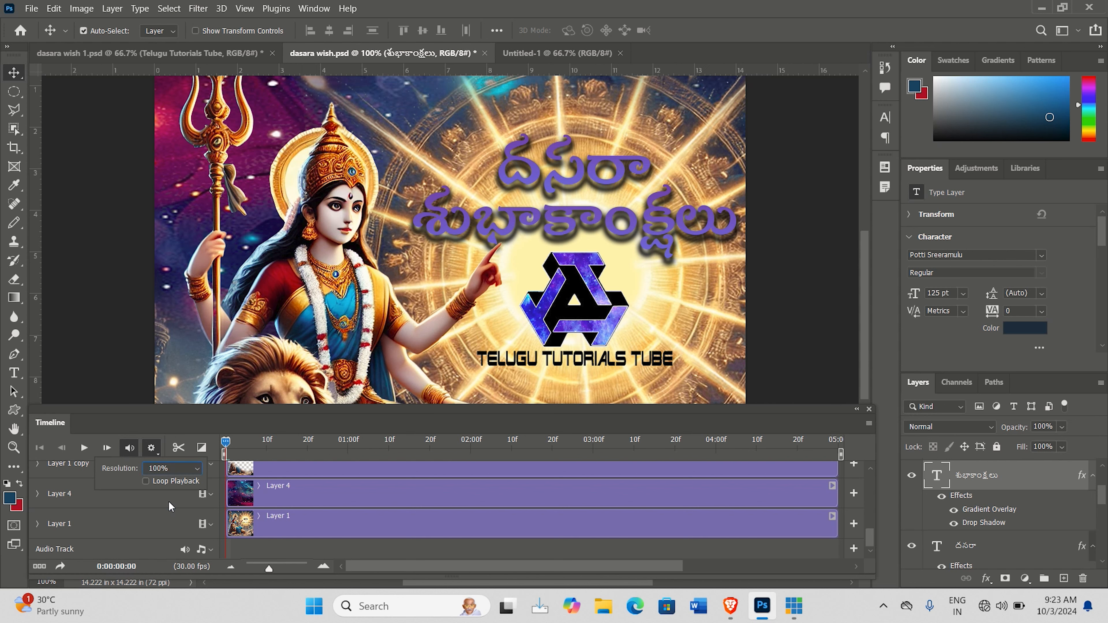
pyautogui.click(155, 456)
pyautogui.click(156, 456)
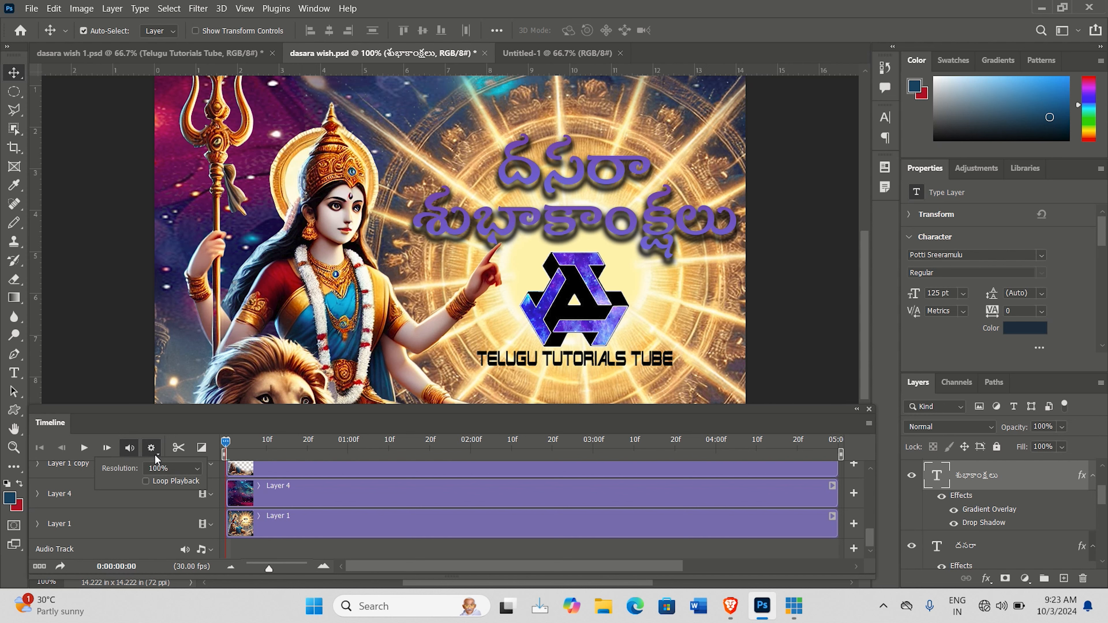
pyautogui.click(196, 469)
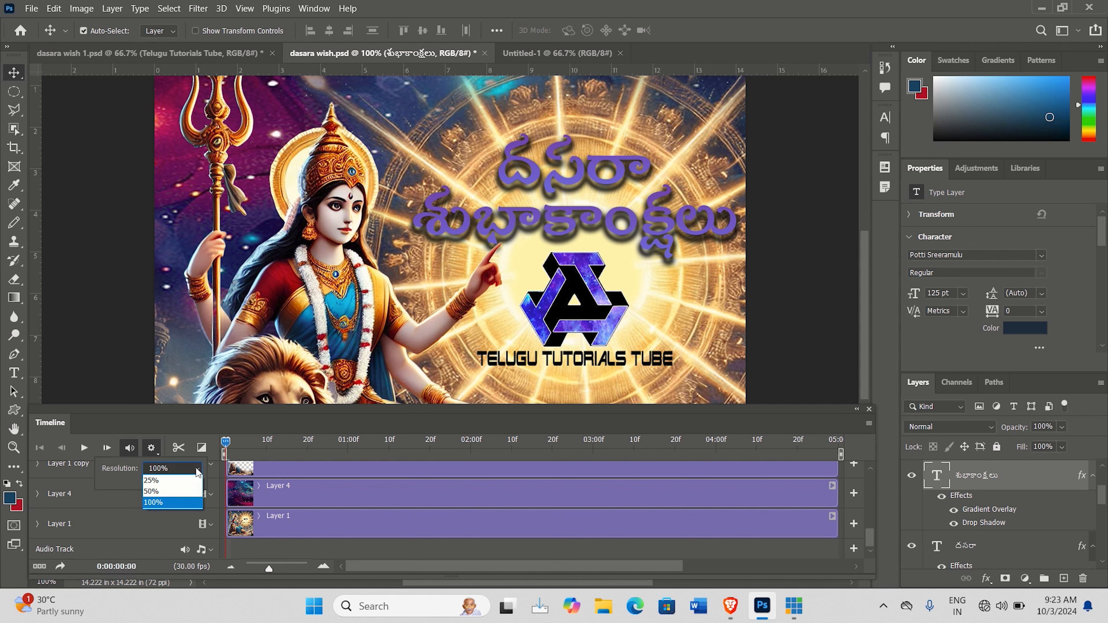
pyautogui.click(193, 492)
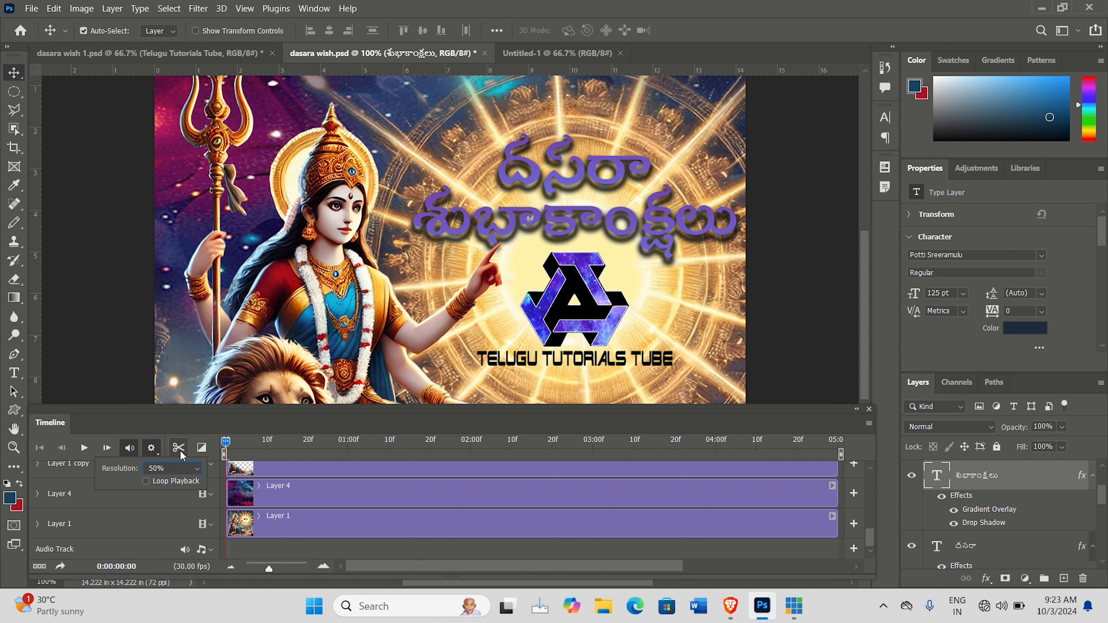
# Step: Try a 1 s Fade transition at the start of the Layer 4 clip, and undo it after previewing
pyautogui.click(204, 450)
pyautogui.click(204, 450)
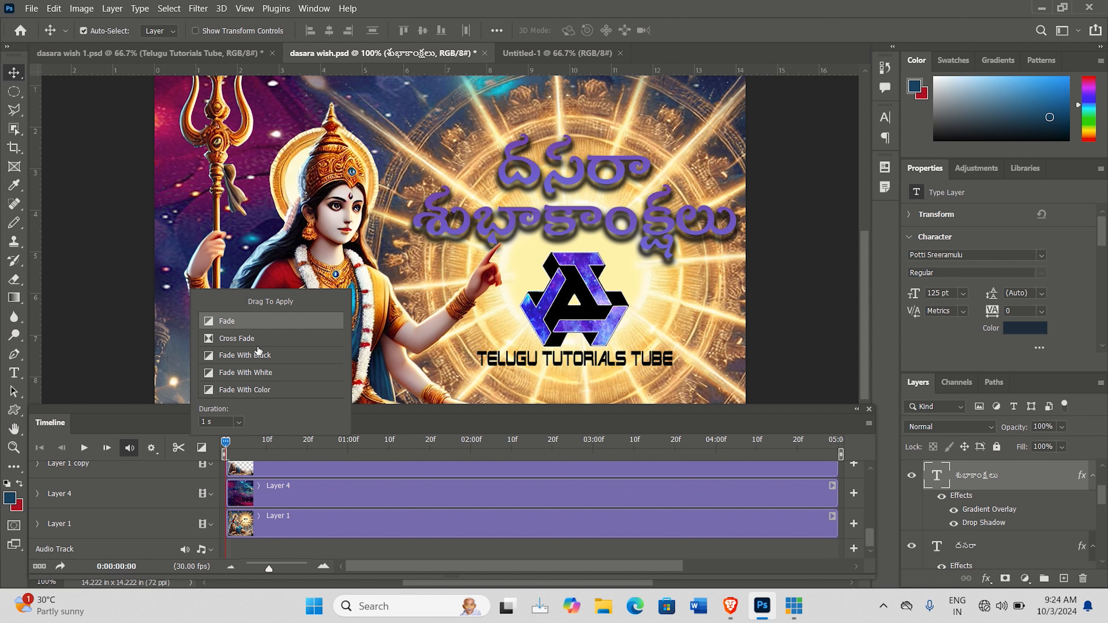
pyautogui.moveTo(210, 321); pyautogui.dragTo(299, 493)
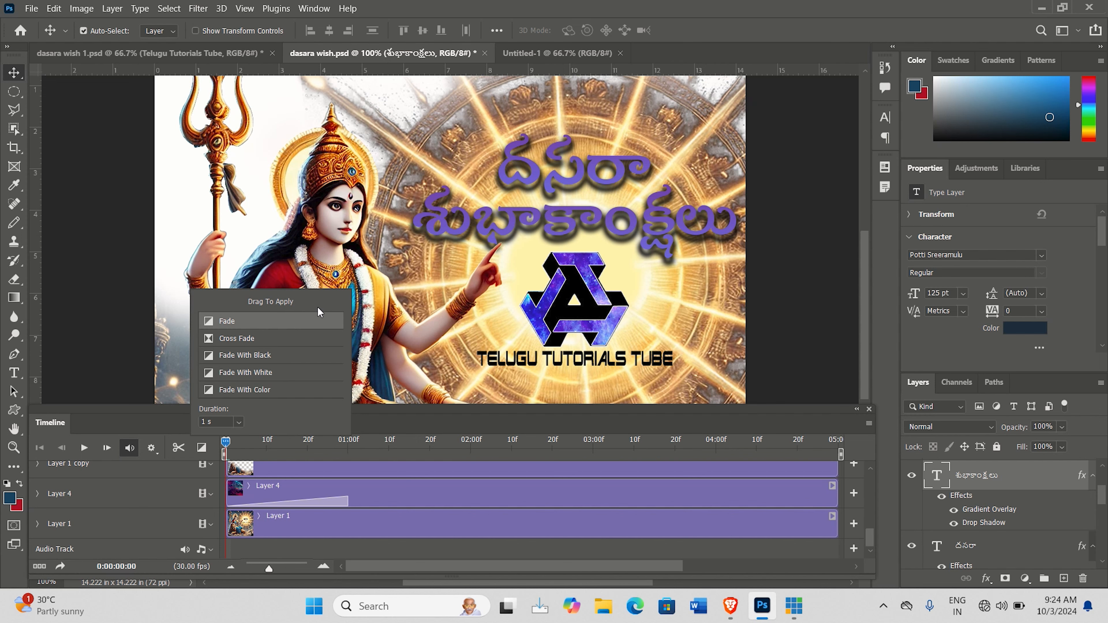
pyautogui.click(227, 444)
pyautogui.moveTo(228, 445); pyautogui.dragTo(244, 477)
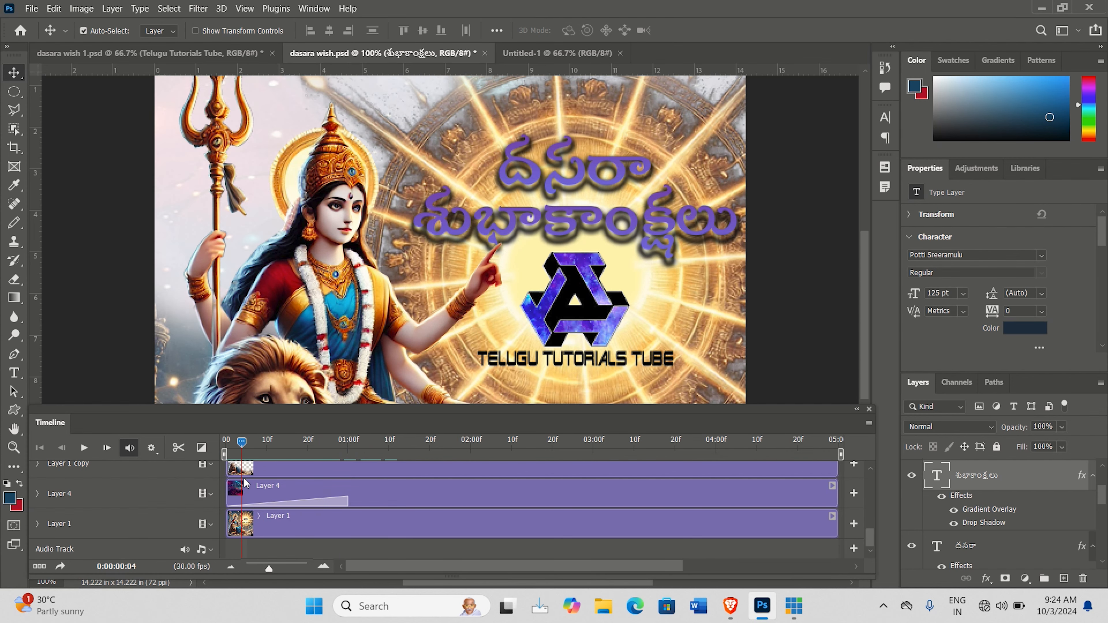
pyautogui.press('ctrl')
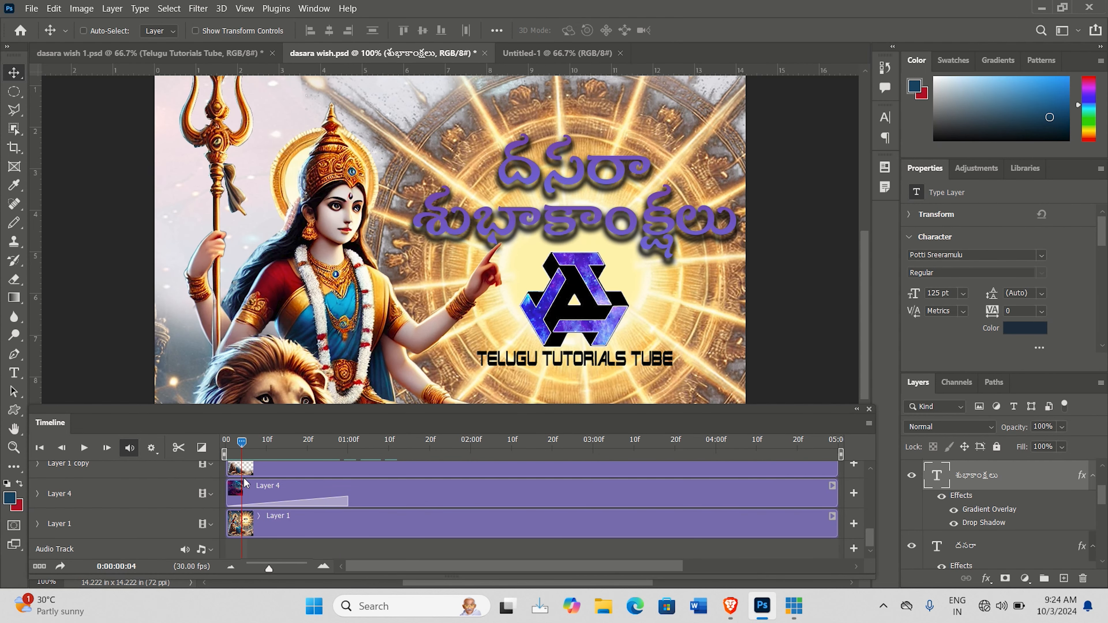
pyautogui.hotkey('ctrl', 'z')
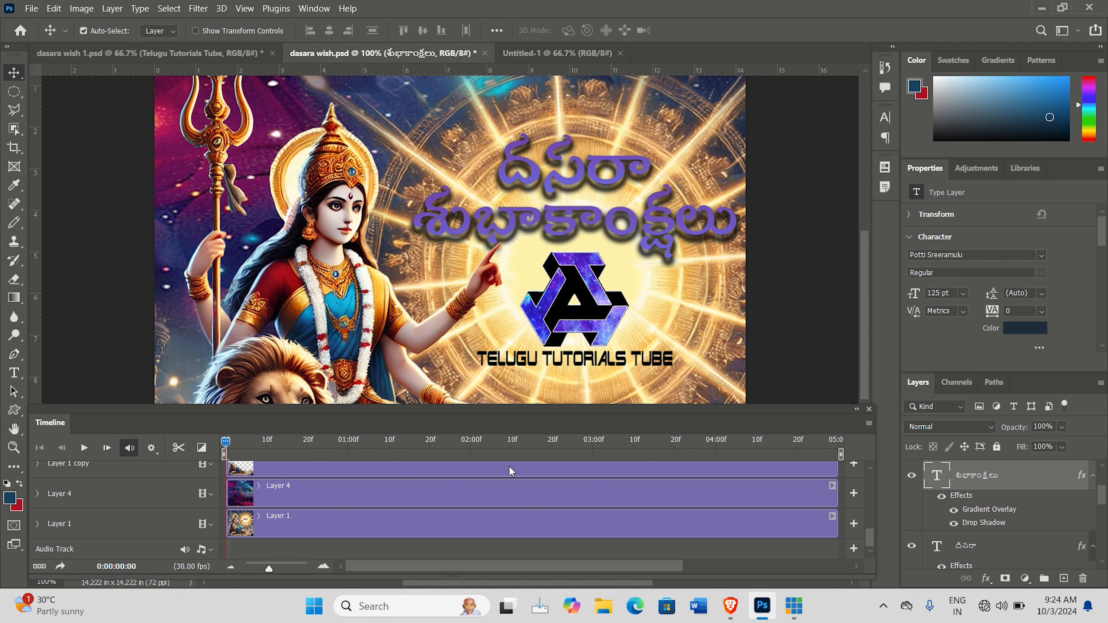
pyautogui.click(869, 423)
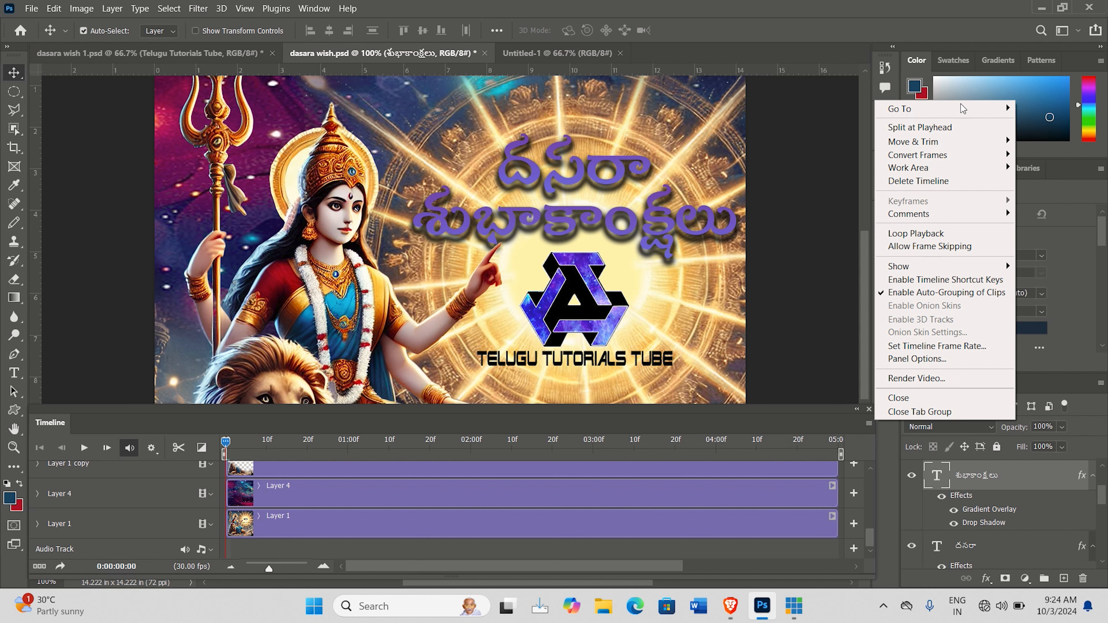
pyautogui.moveTo(962, 111)
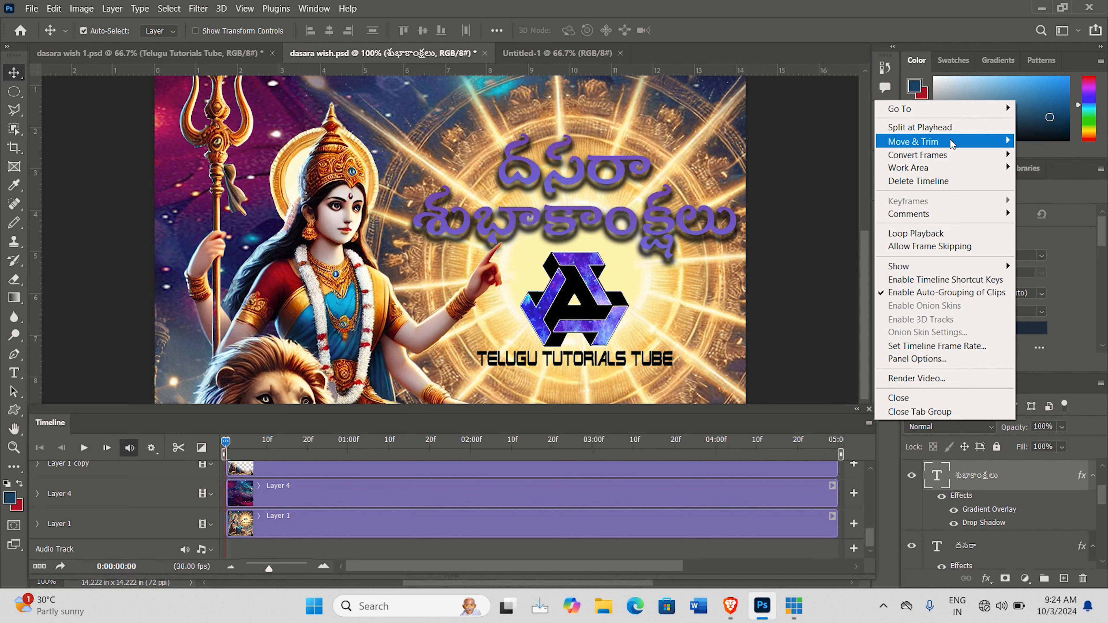
pyautogui.moveTo(954, 144)
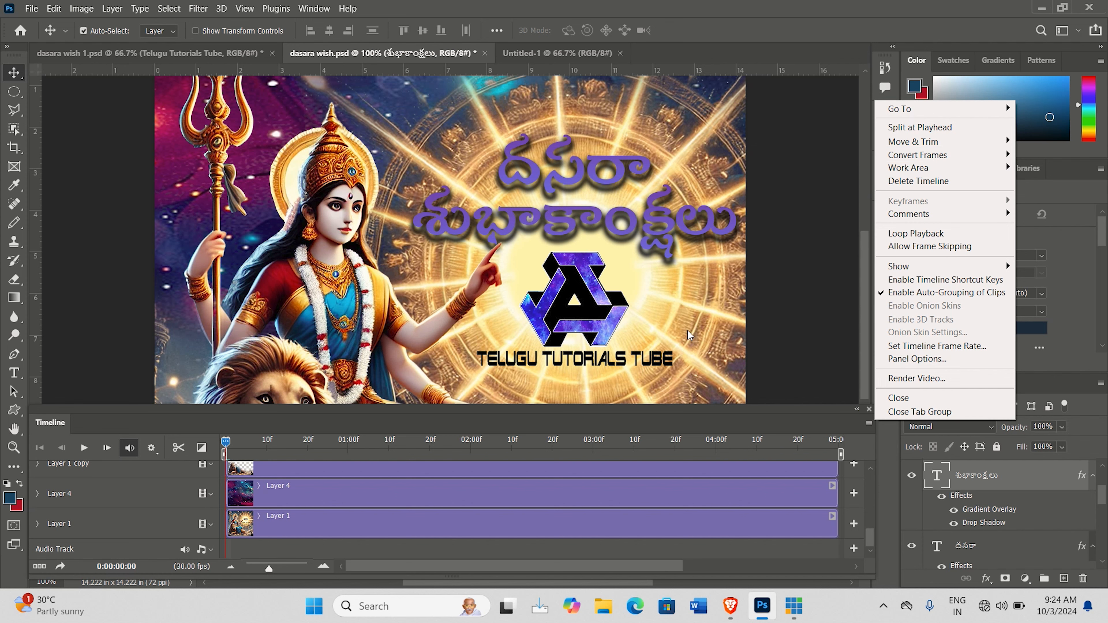
pyautogui.click(803, 246)
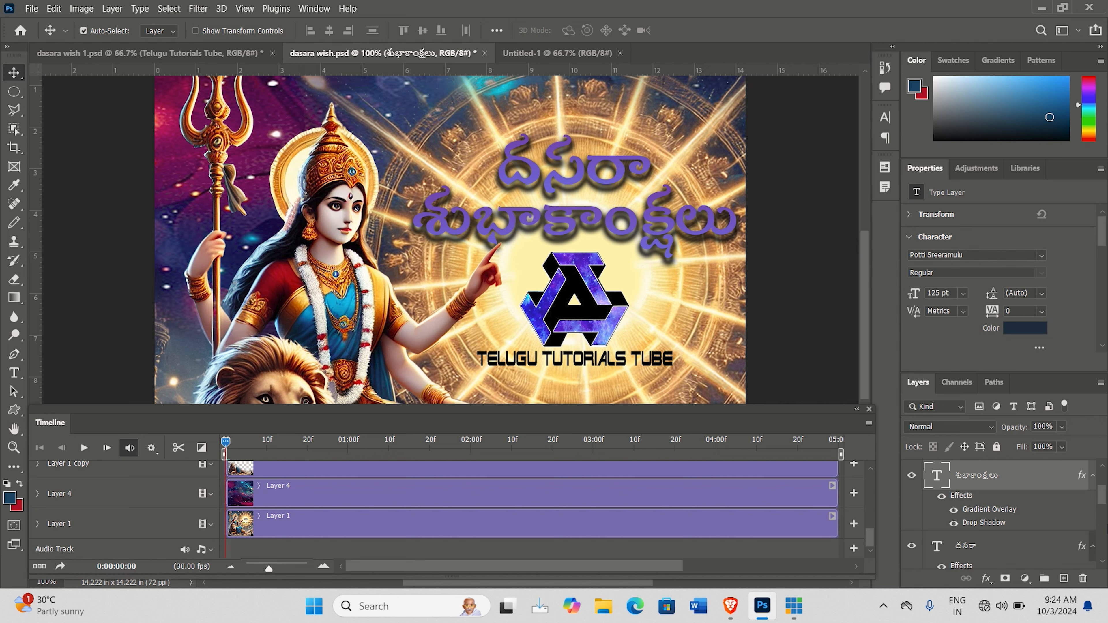
# Step: Convert Layer 8 and Layer 3 to smart objects
pyautogui.moveTo(1104, 496); pyautogui.dragTo(1104, 477)
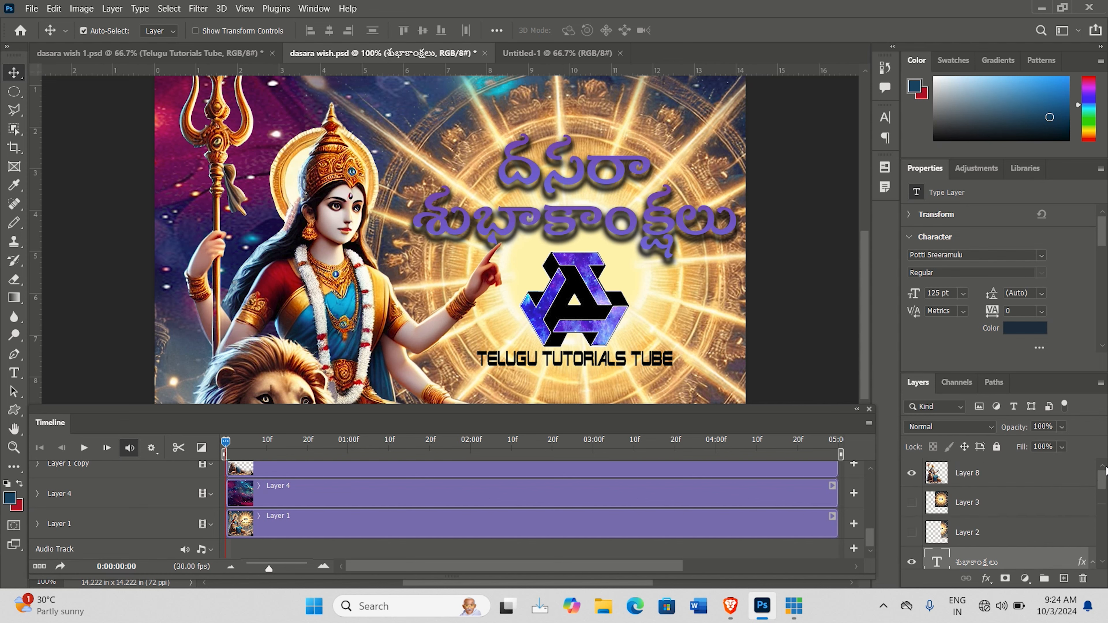
pyautogui.rightClick(1011, 477)
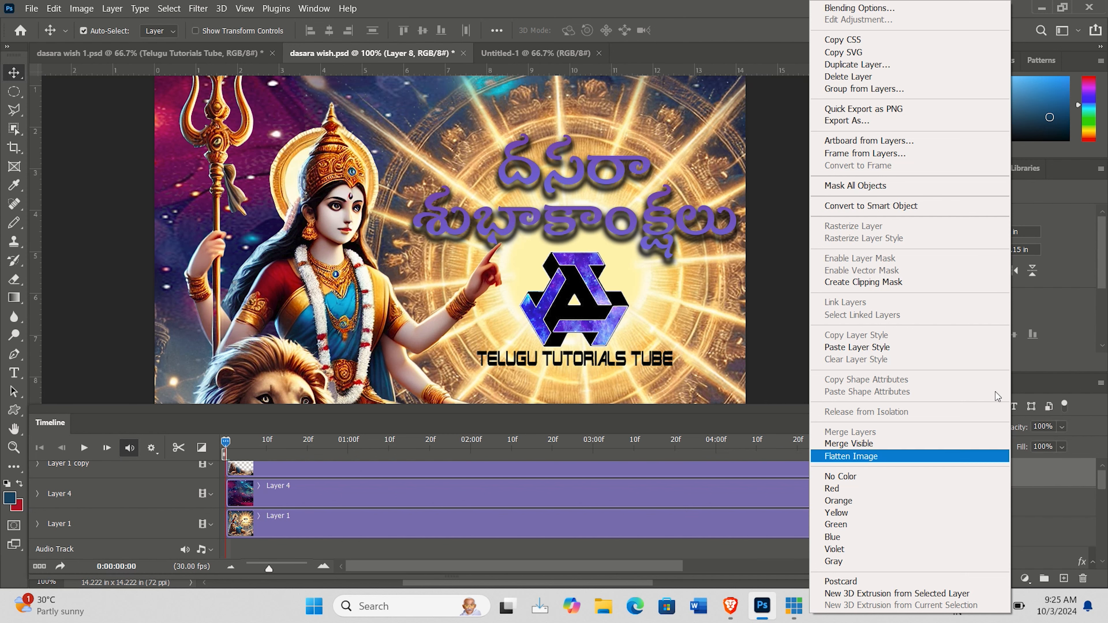
pyautogui.click(915, 206)
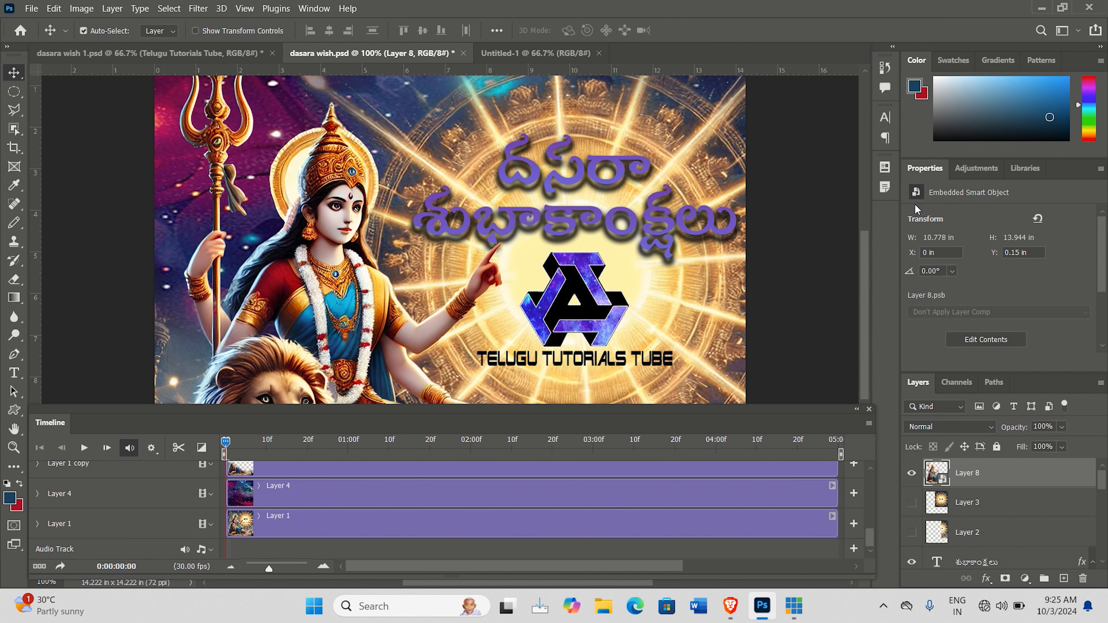
pyautogui.click(1002, 504)
pyautogui.rightClick(1003, 504)
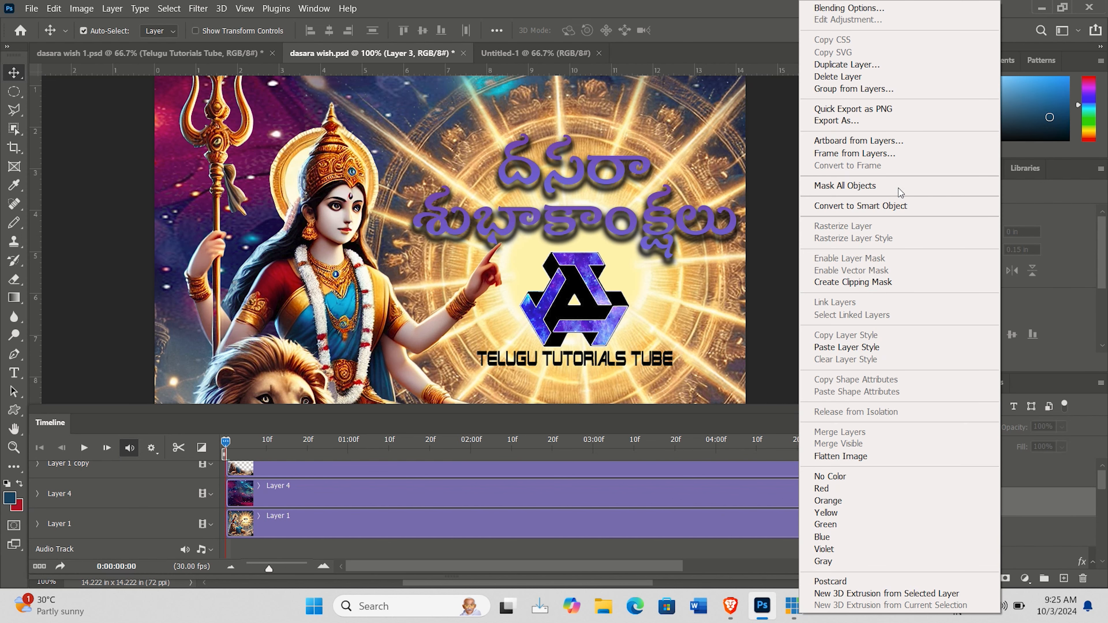
pyautogui.click(885, 208)
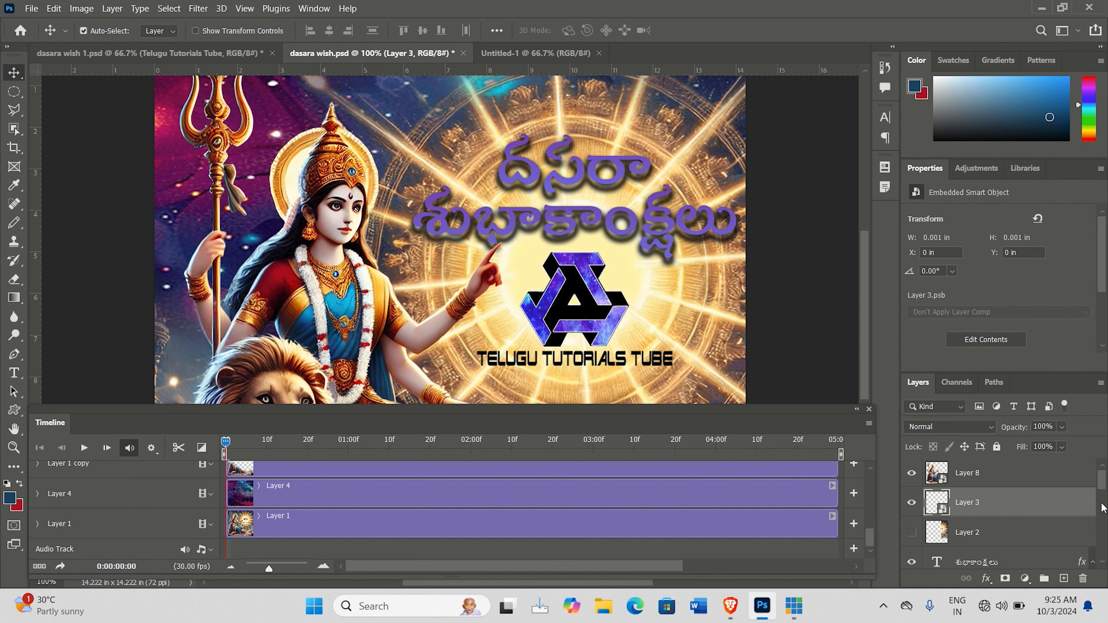
# Step: Convert the visible Layer 4 copy 7 and the Telugu Tutorials Tube logo layer to smart objects
pyautogui.moveTo(1103, 484); pyautogui.dragTo(1106, 517)
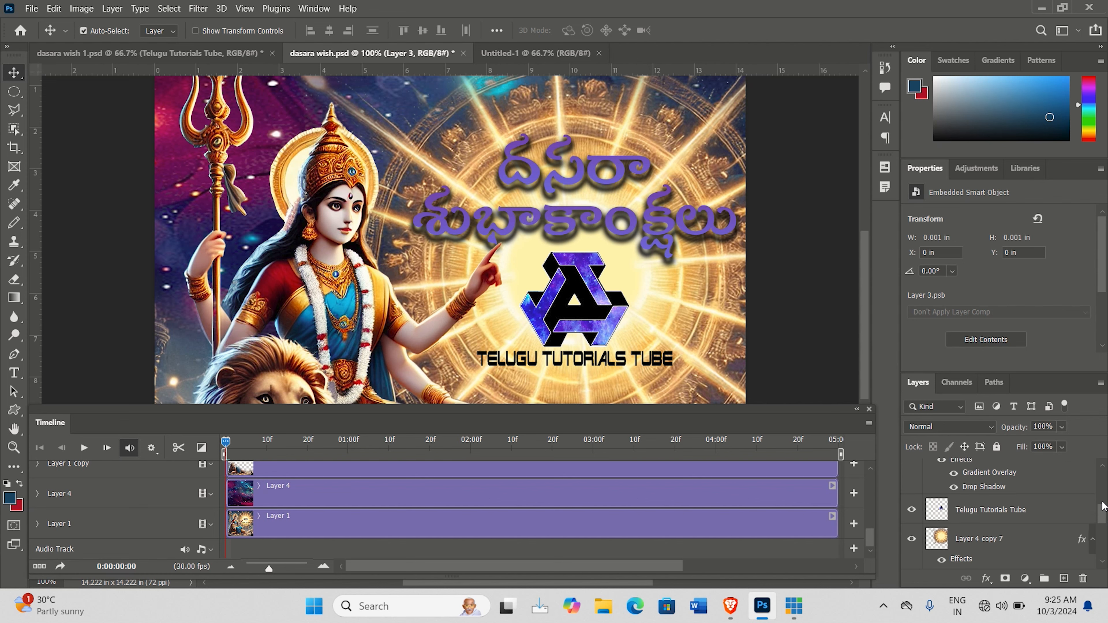
pyautogui.click(992, 541)
pyautogui.rightClick(993, 536)
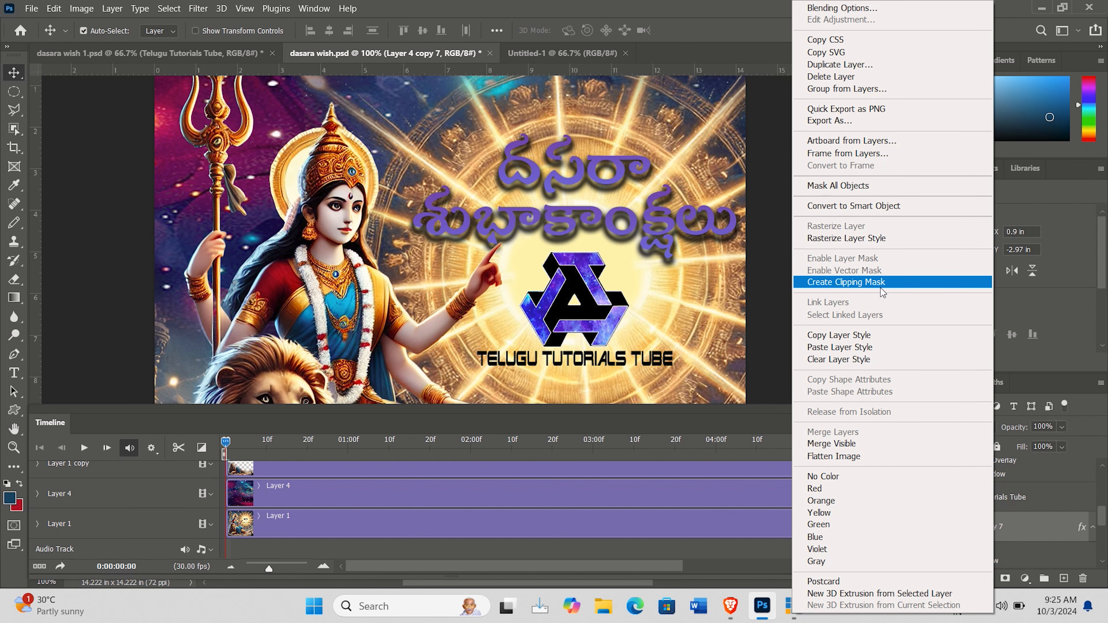
pyautogui.click(881, 207)
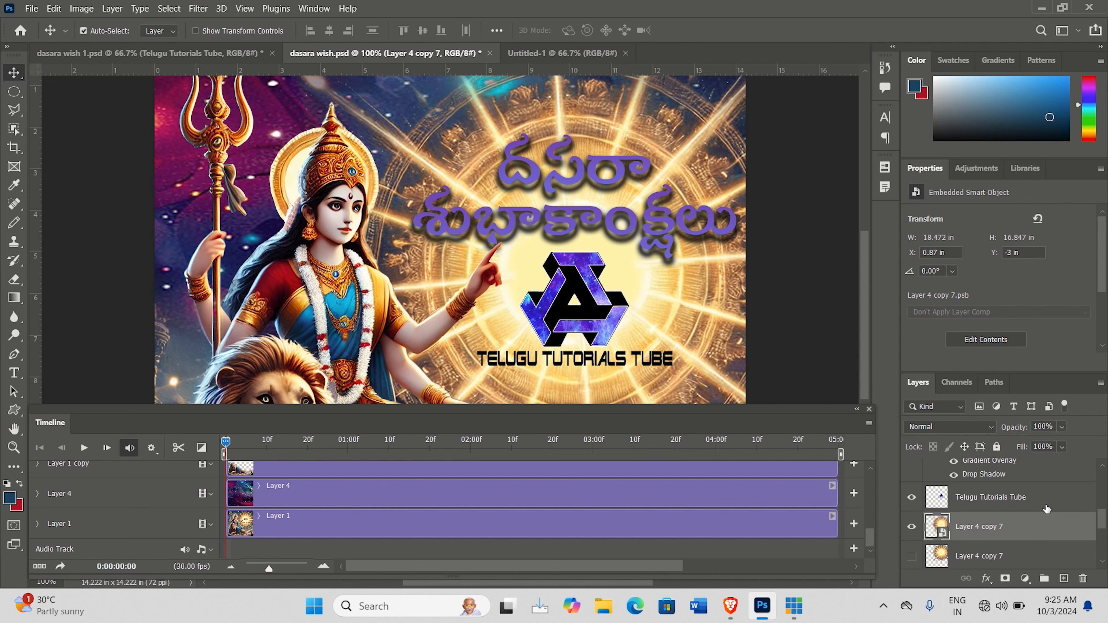
pyautogui.click(1031, 503)
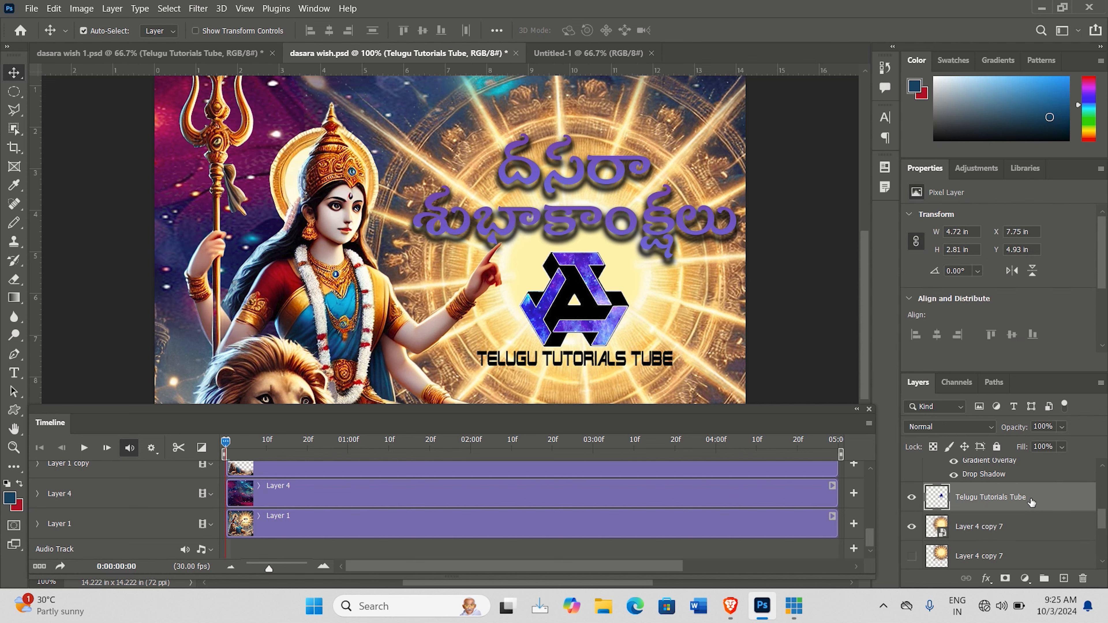
pyautogui.rightClick(1030, 501)
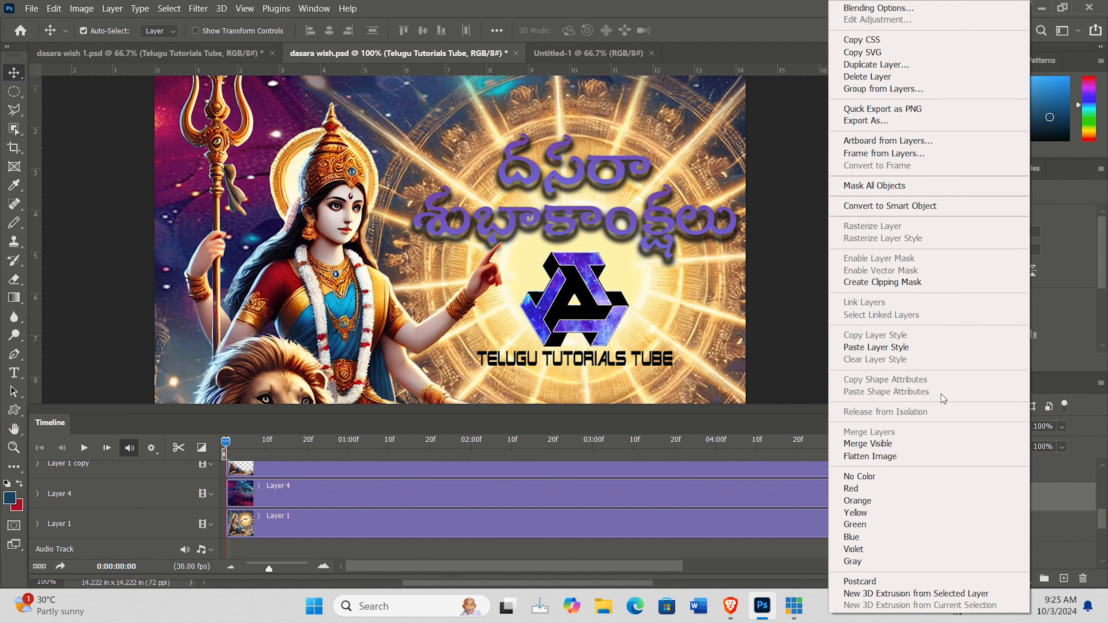
pyautogui.click(935, 206)
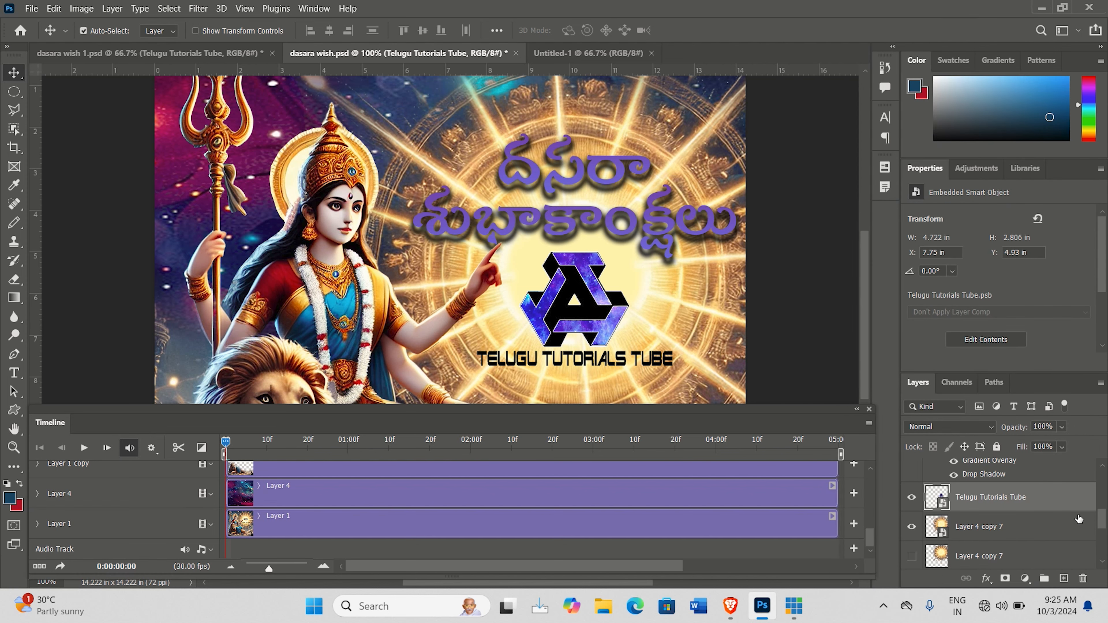
# Step: Convert Layer 1 copy and Layer 4 to smart objects
pyautogui.moveTo(1102, 524); pyautogui.dragTo(1104, 543)
pyautogui.rightClick(977, 501)
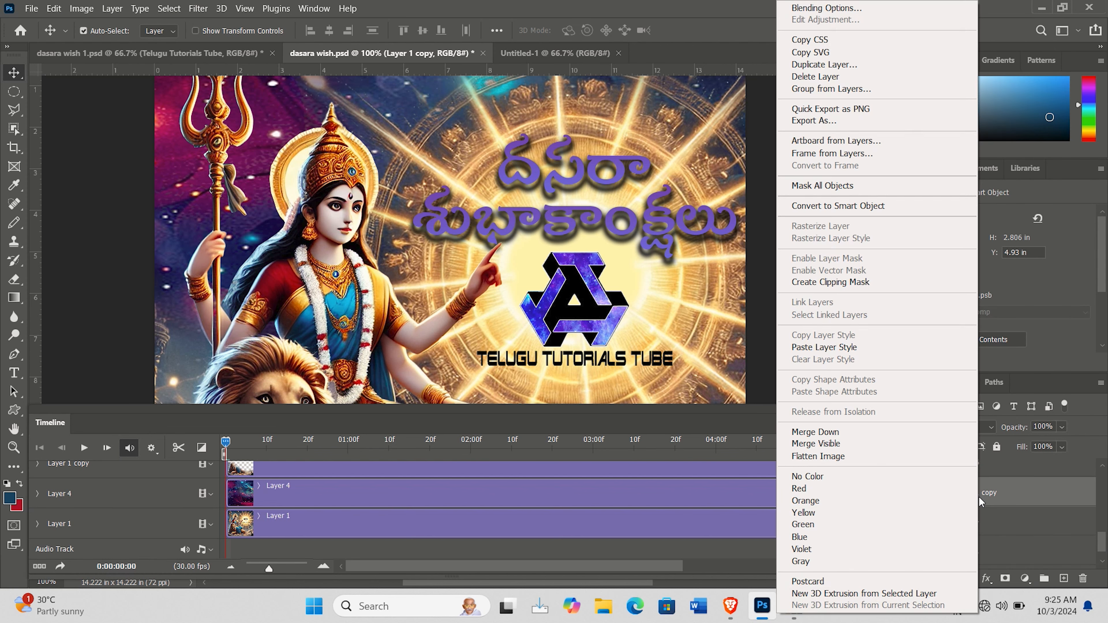
pyautogui.click(842, 206)
pyautogui.rightClick(1005, 521)
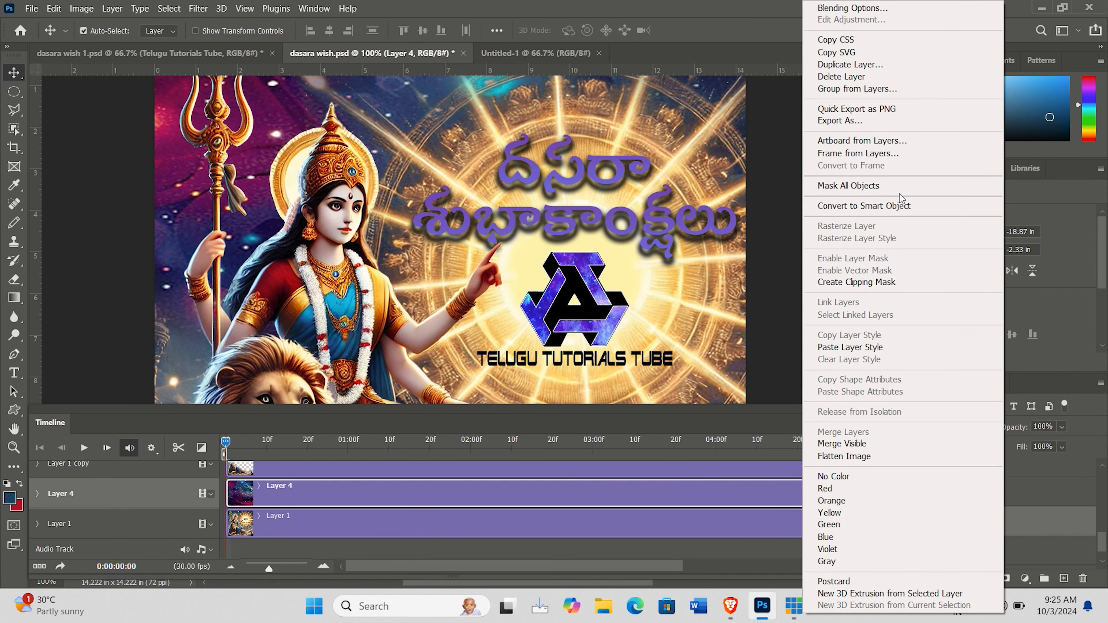
pyautogui.click(898, 208)
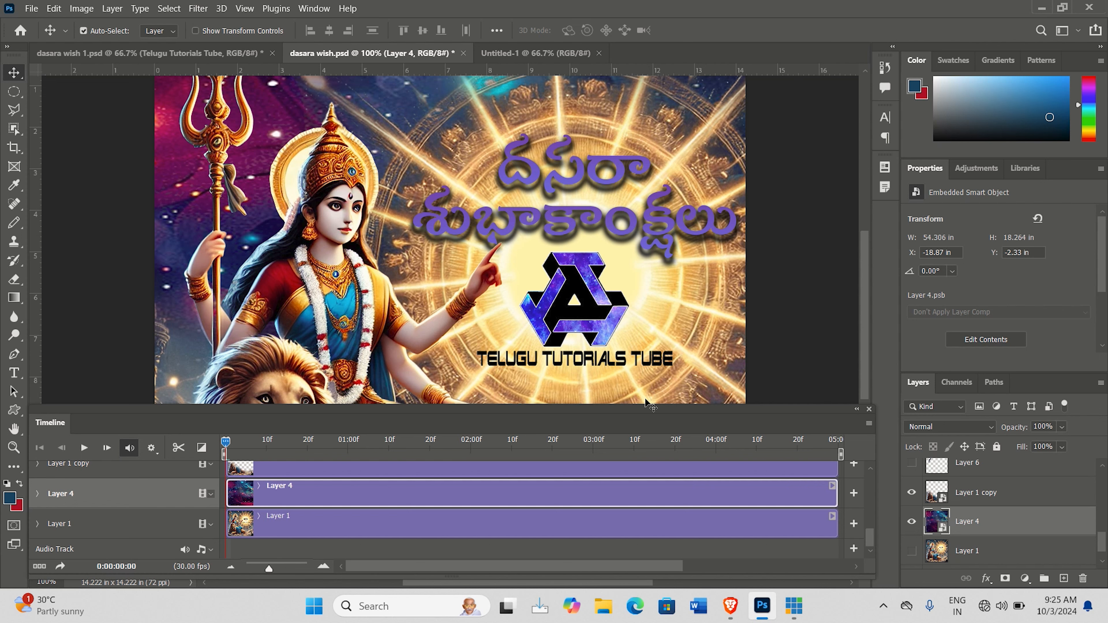
# Step: Enable Transform keyframing for Layer 4 at the timeline start and move the playhead to 0:00:00:12
pyautogui.moveTo(870, 538)
pyautogui.mouseDown()
pyautogui.moveTo(870, 512)
pyautogui.moveTo(871, 531)
pyautogui.mouseUp()
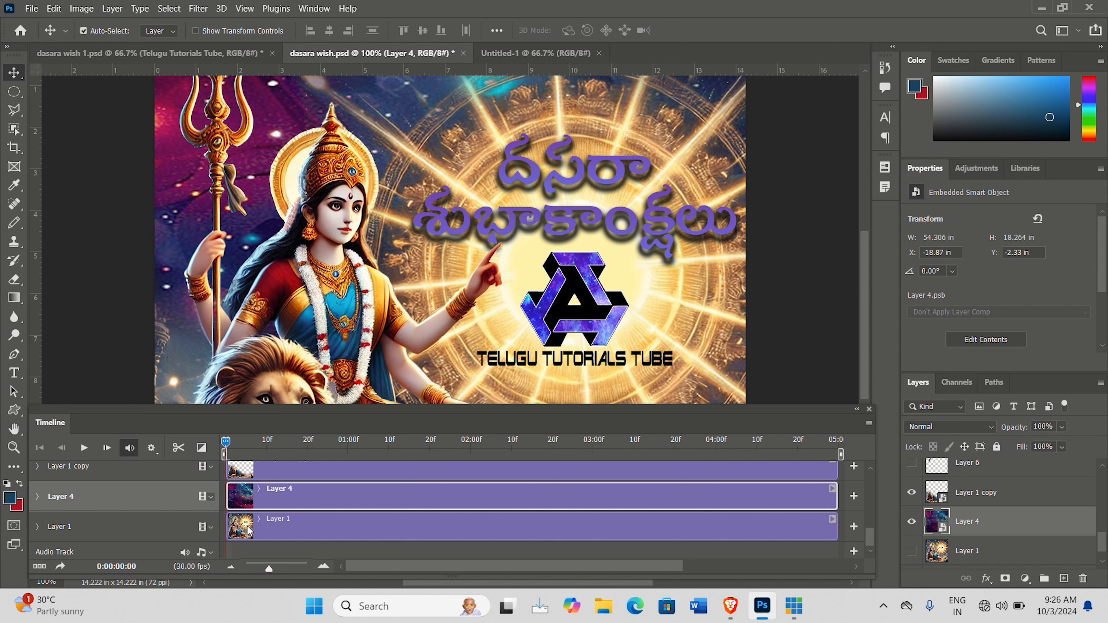
pyautogui.scroll(-1, 285, 519)
pyautogui.click(38, 493)
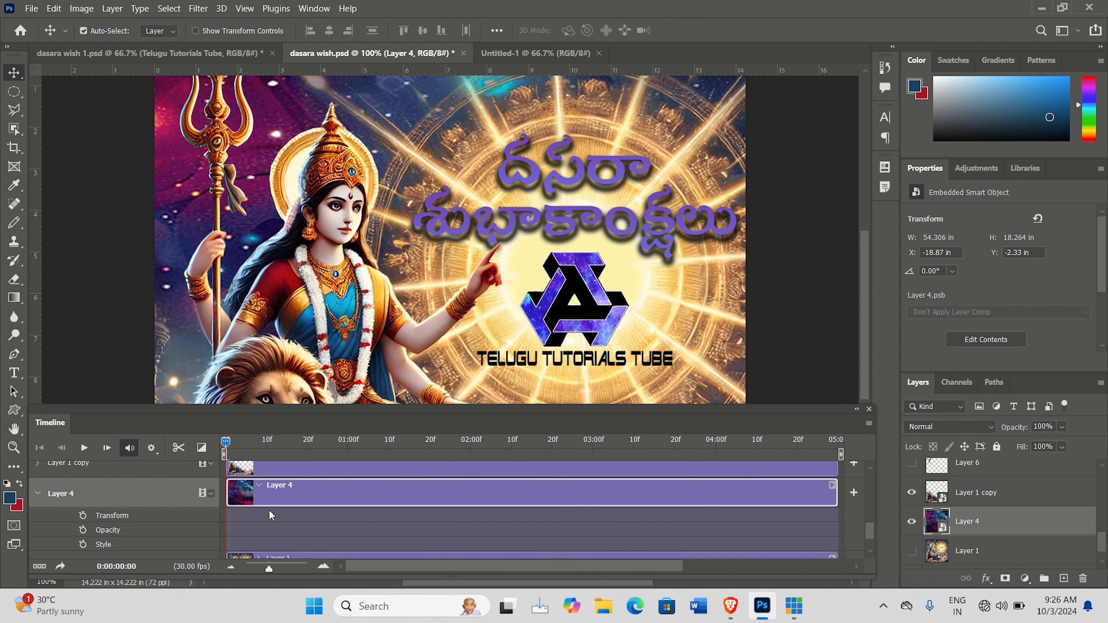
pyautogui.click(38, 494)
pyautogui.click(38, 494)
pyautogui.scroll(-2, 183, 517)
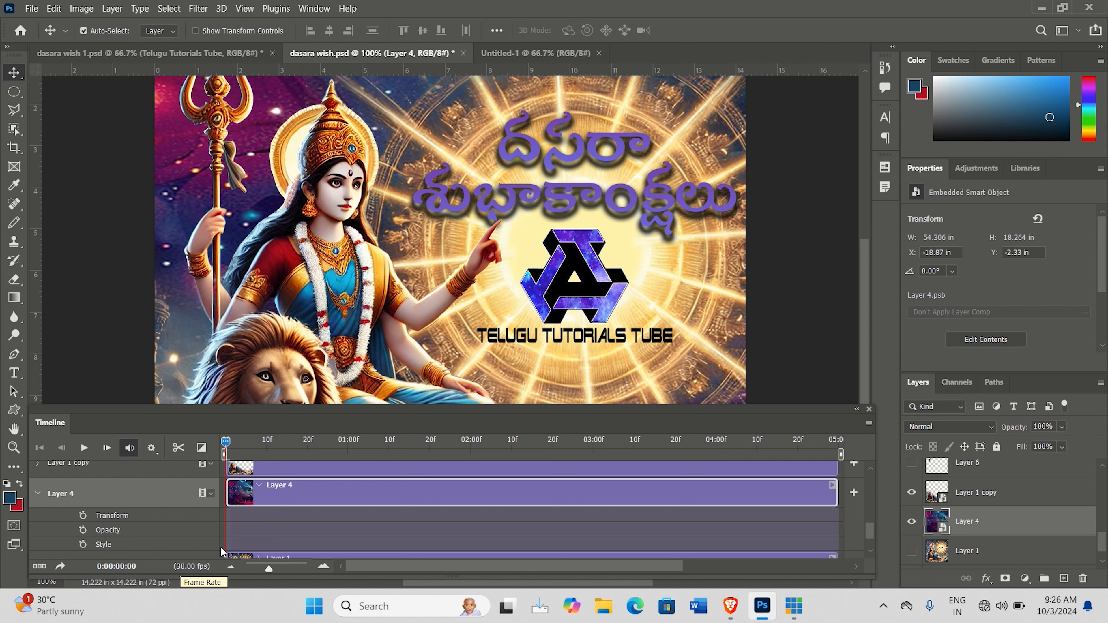
pyautogui.click(83, 516)
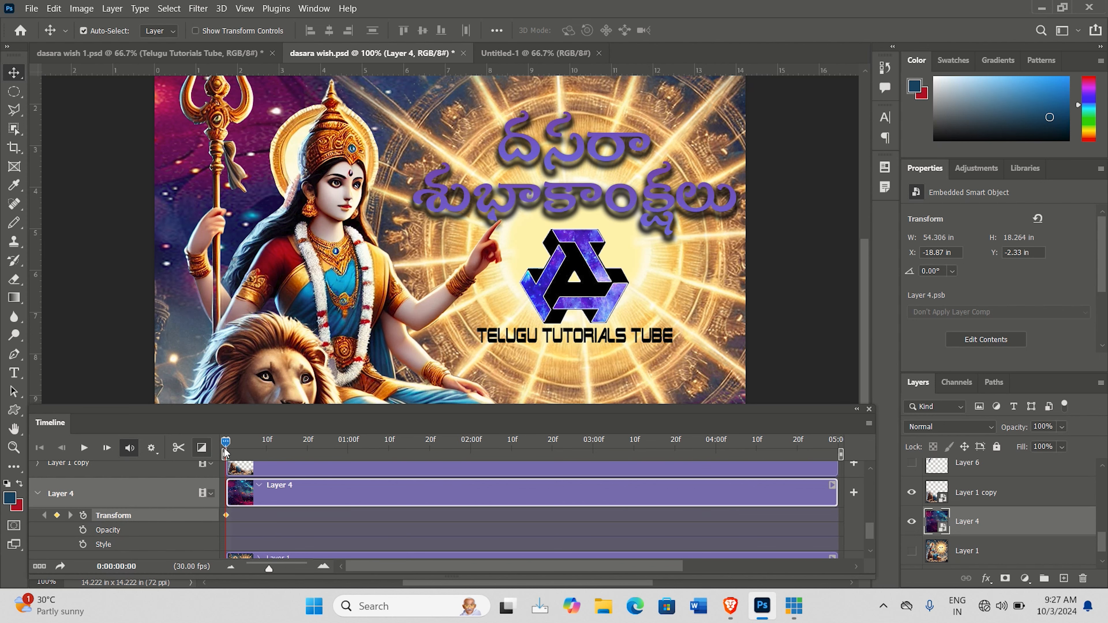
pyautogui.moveTo(227, 443); pyautogui.dragTo(273, 448)
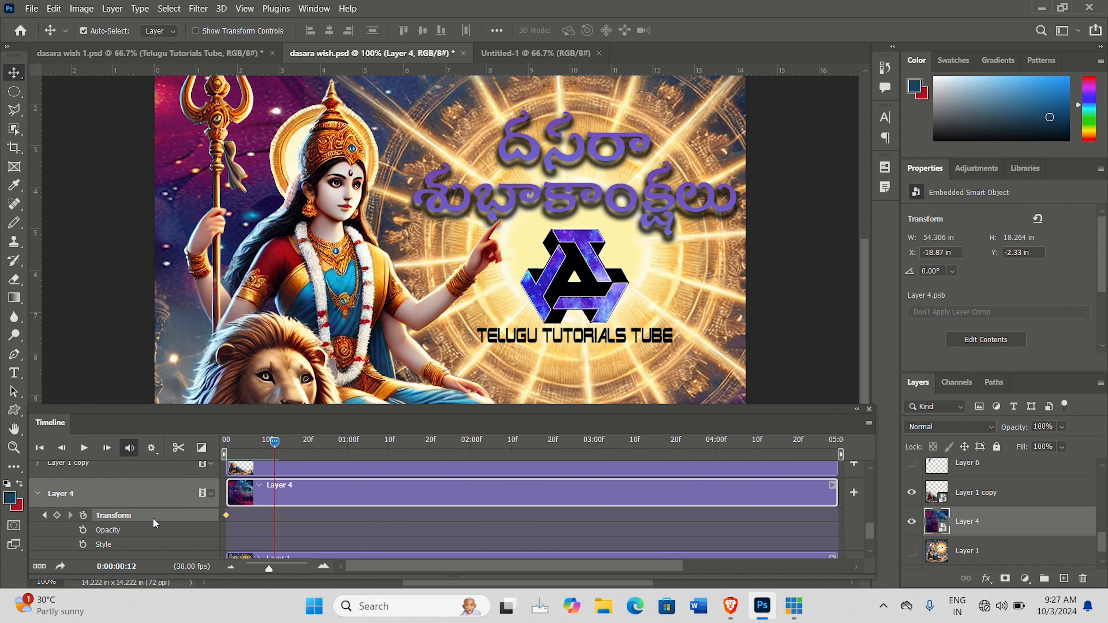
# Step: Try scaling Layer 4 to 80.85% on a Transform keyframe at 0:00:00:12, and delete that keyframe
pyautogui.click(57, 515)
pyautogui.hotkey('ctrl', 't')
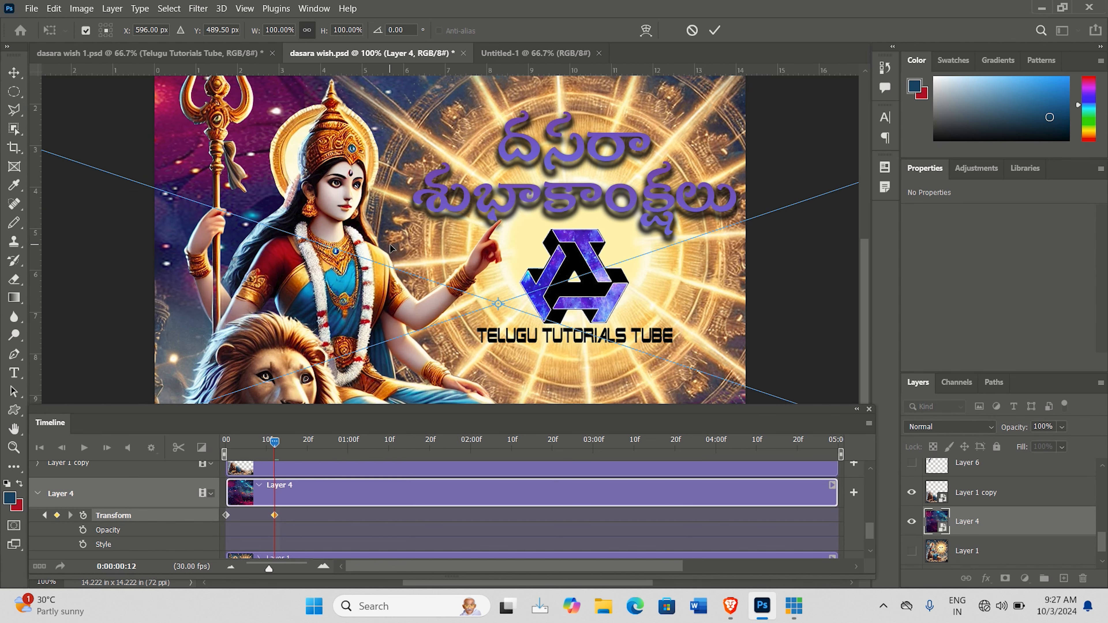
pyautogui.hotkey('ctrl', '-')
pyautogui.hotkey('ctrl', '-')
pyautogui.hotkey('ctrl', '-')
pyautogui.hotkey('ctrl', '-')
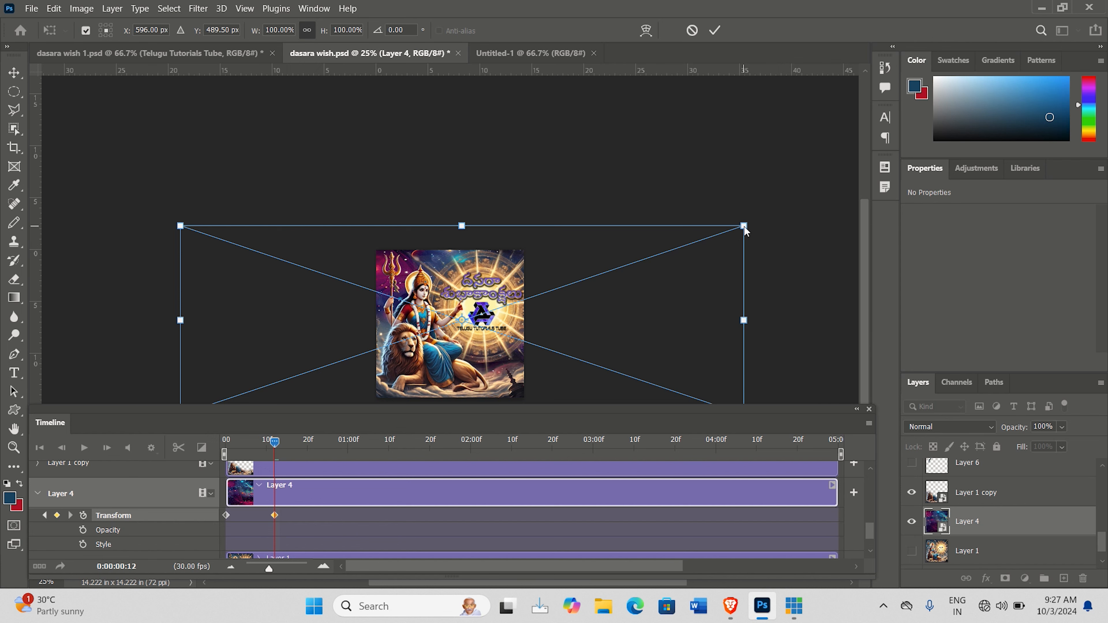
pyautogui.hotkey('alt', 'shift')
pyautogui.moveTo(744, 226); pyautogui.dragTo(624, 227)
pyautogui.moveTo(567, 300); pyautogui.dragTo(572, 276)
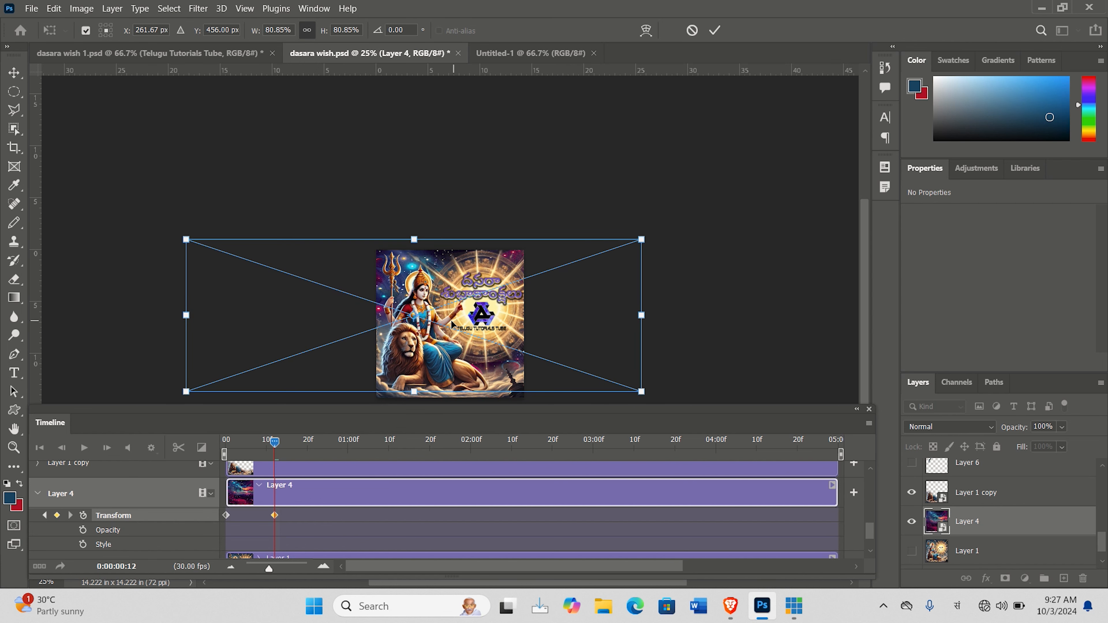
pyautogui.press('Return')
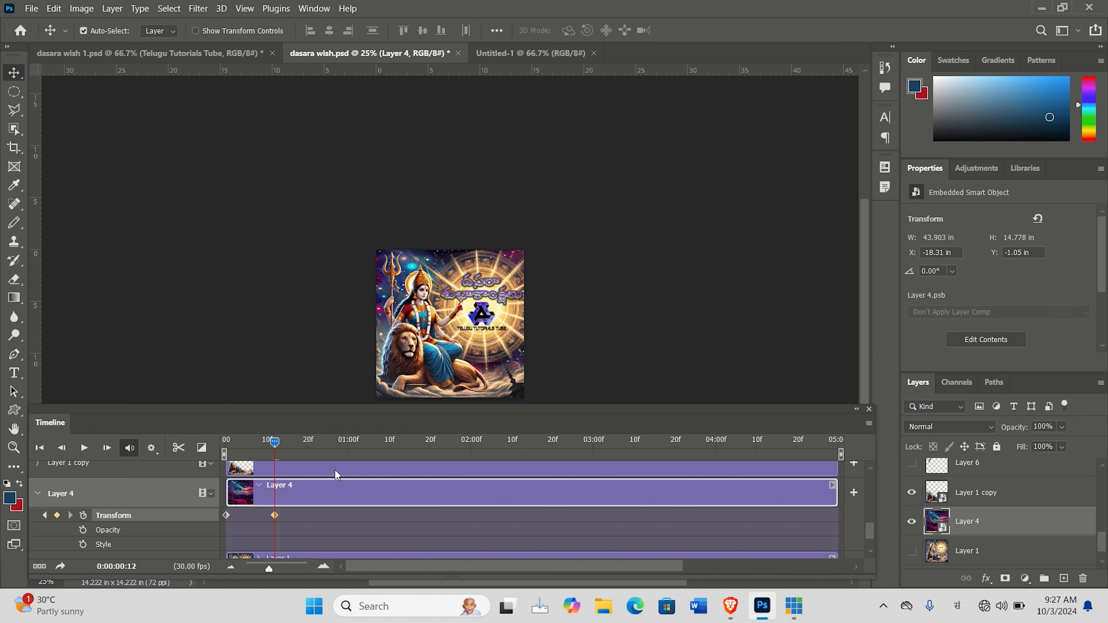
pyautogui.moveTo(276, 444); pyautogui.dragTo(274, 482)
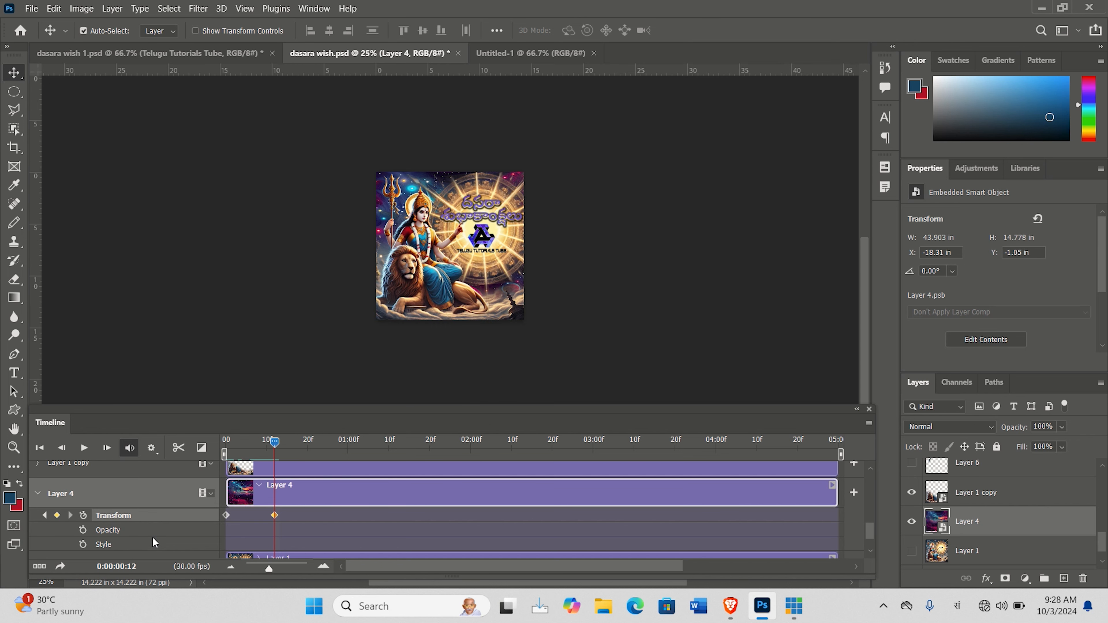
pyautogui.press('Delete')
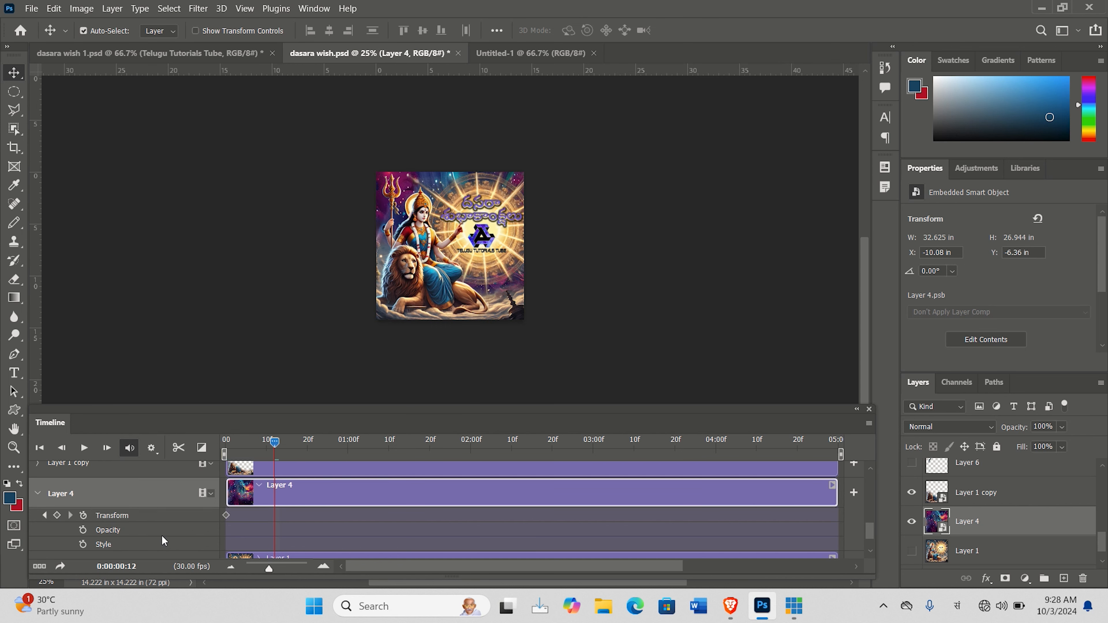
# Step: Add a Transform keyframe to Layer 4 at 0:00:00:12 and rotate the layer about -0.6°
pyautogui.click(57, 515)
pyautogui.moveTo(275, 442); pyautogui.dragTo(278, 470)
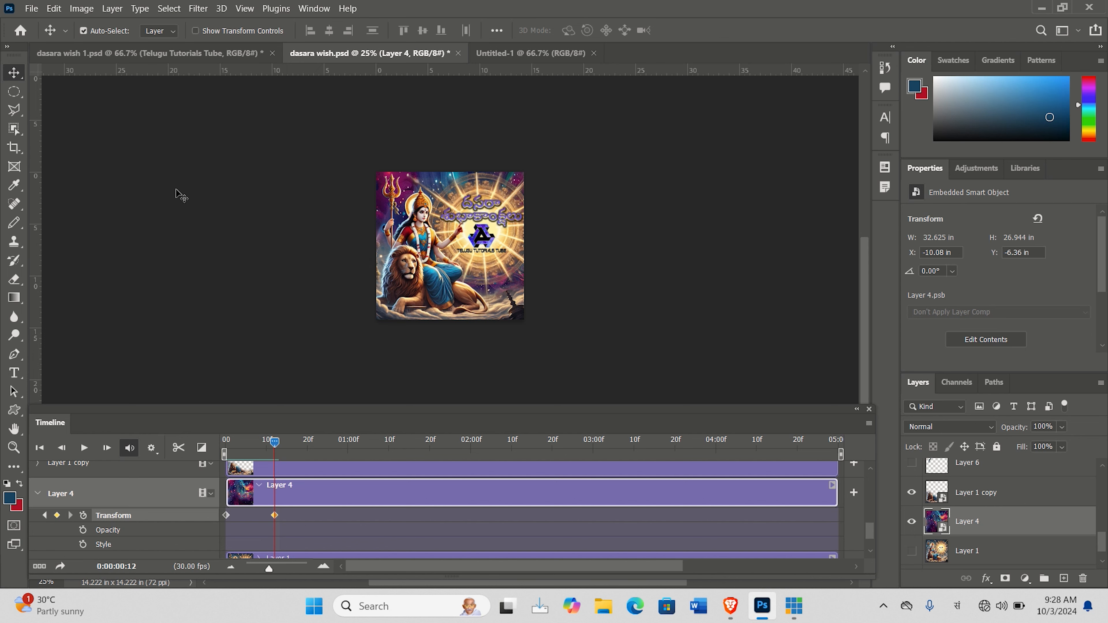
pyautogui.hotkey('ctrl', 't')
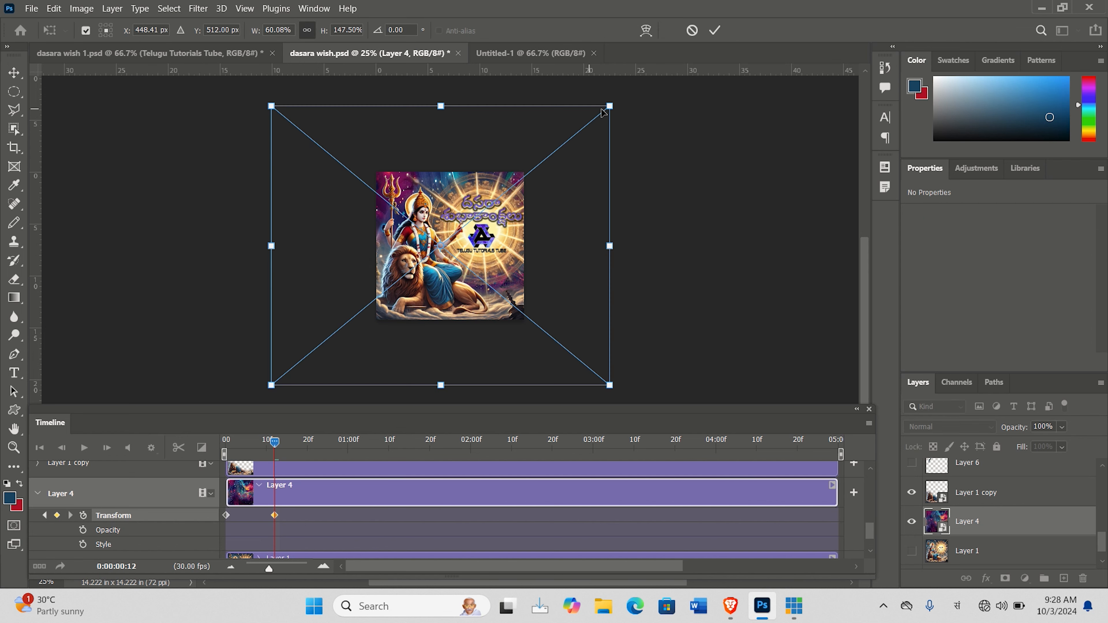
pyautogui.moveTo(636, 98); pyautogui.dragTo(538, 170)
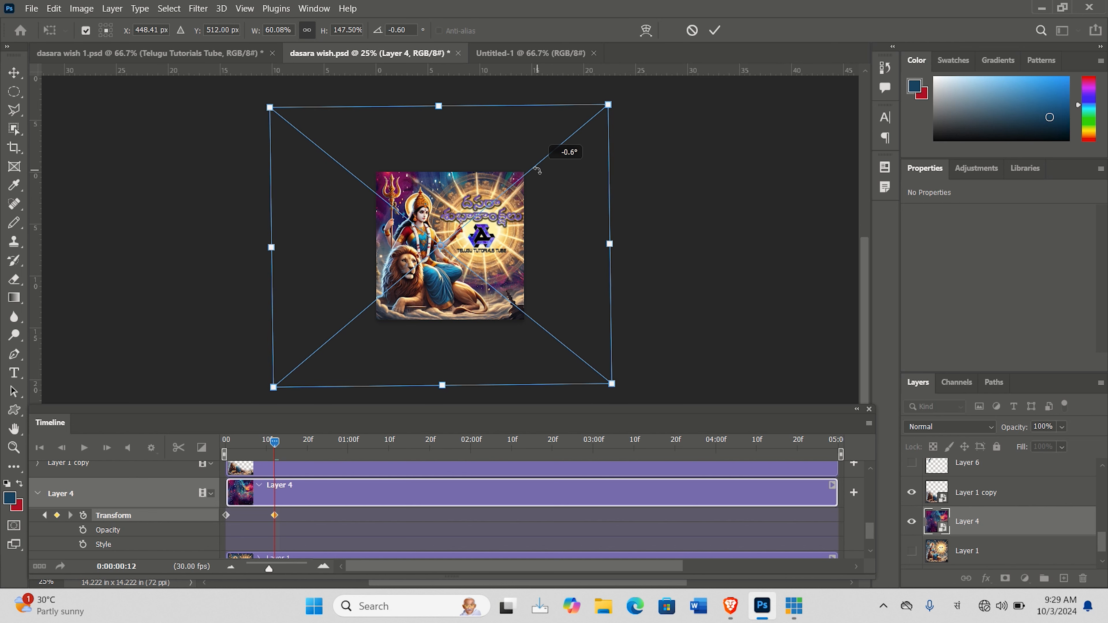
pyautogui.moveTo(538, 171); pyautogui.dragTo(539, 171)
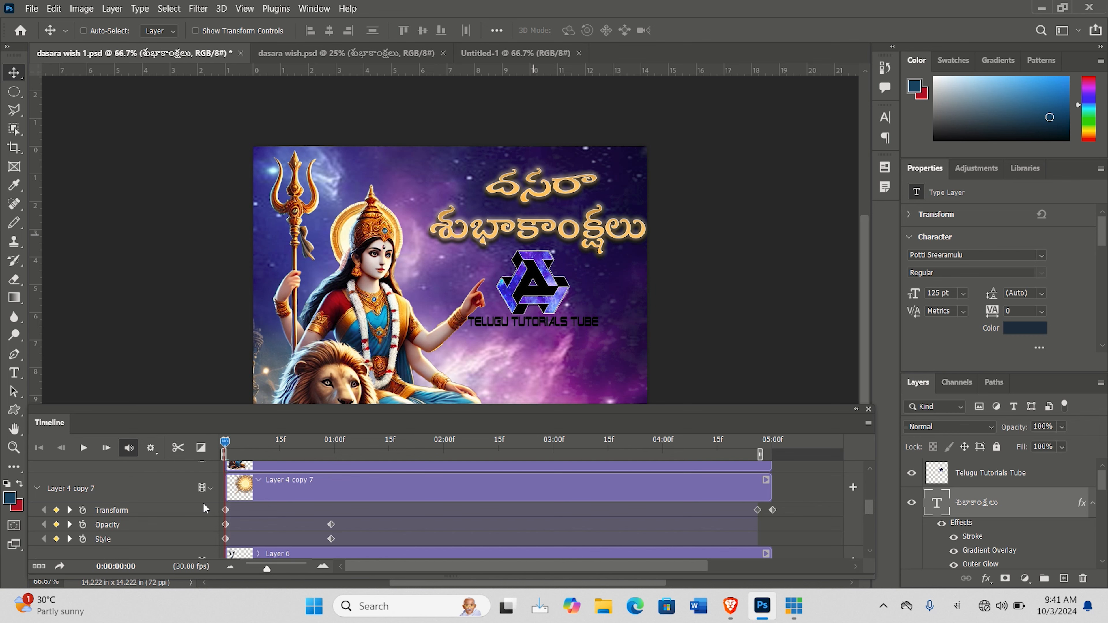
# Step: Preview the Transform, Opacity and Style keyframe animation of Layer 4 copy 7 in dasara wish 1.psd from the timeline start to 0:00:04:27
pyautogui.moveTo(226, 442); pyautogui.dragTo(423, 476)
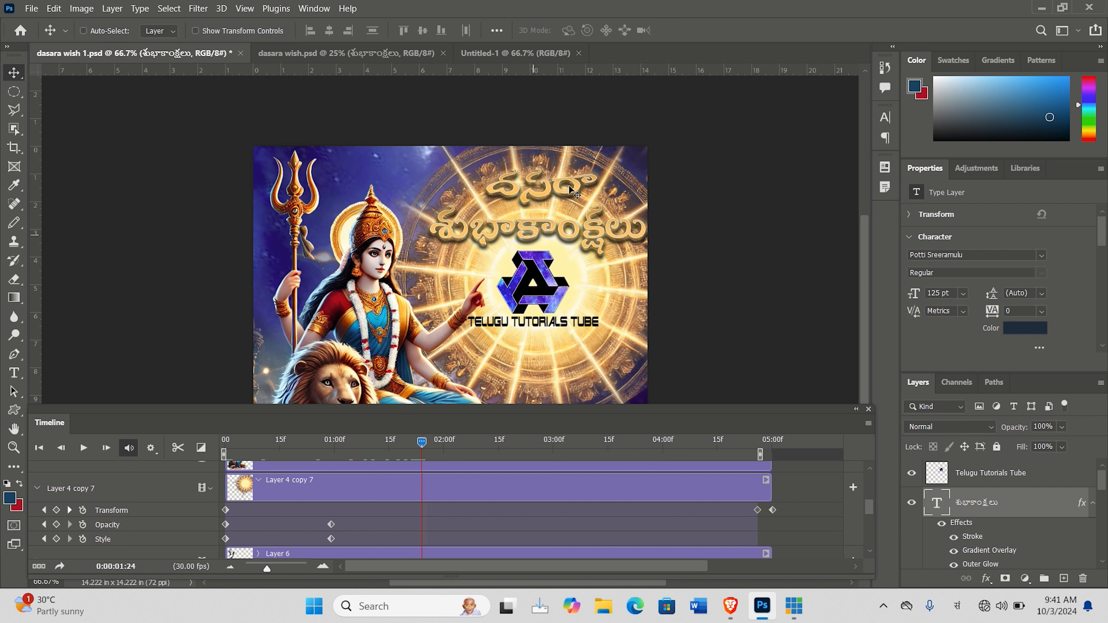
pyautogui.moveTo(423, 444); pyautogui.dragTo(233, 442)
pyautogui.moveTo(230, 483); pyautogui.dragTo(226, 485)
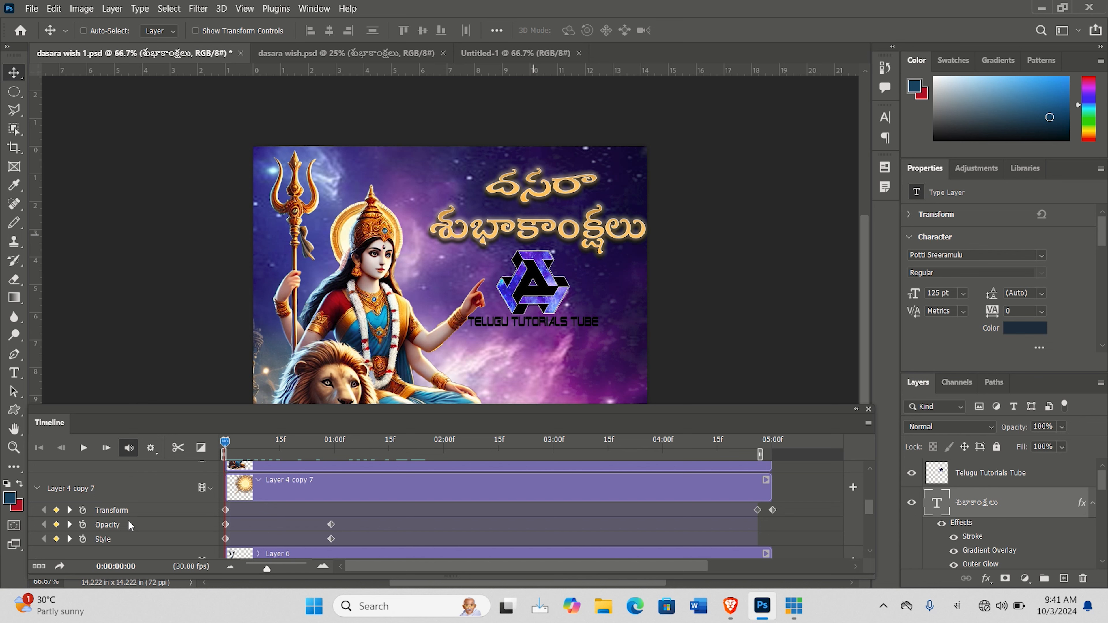
pyautogui.click(312, 489)
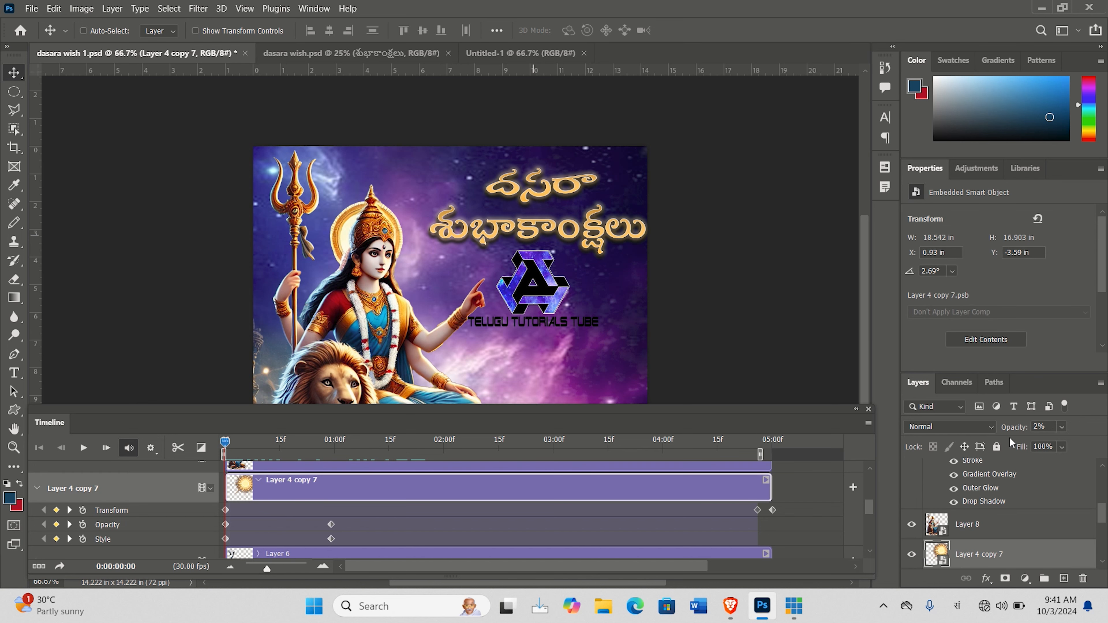
pyautogui.moveTo(225, 442); pyautogui.dragTo(332, 462)
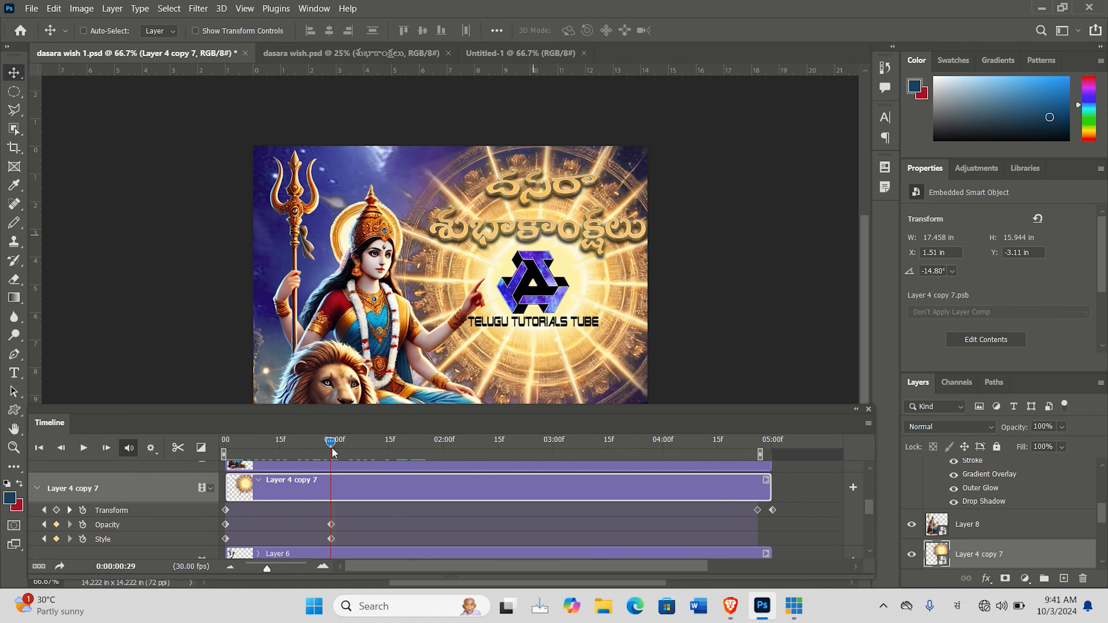
pyautogui.moveTo(332, 447); pyautogui.dragTo(764, 483)
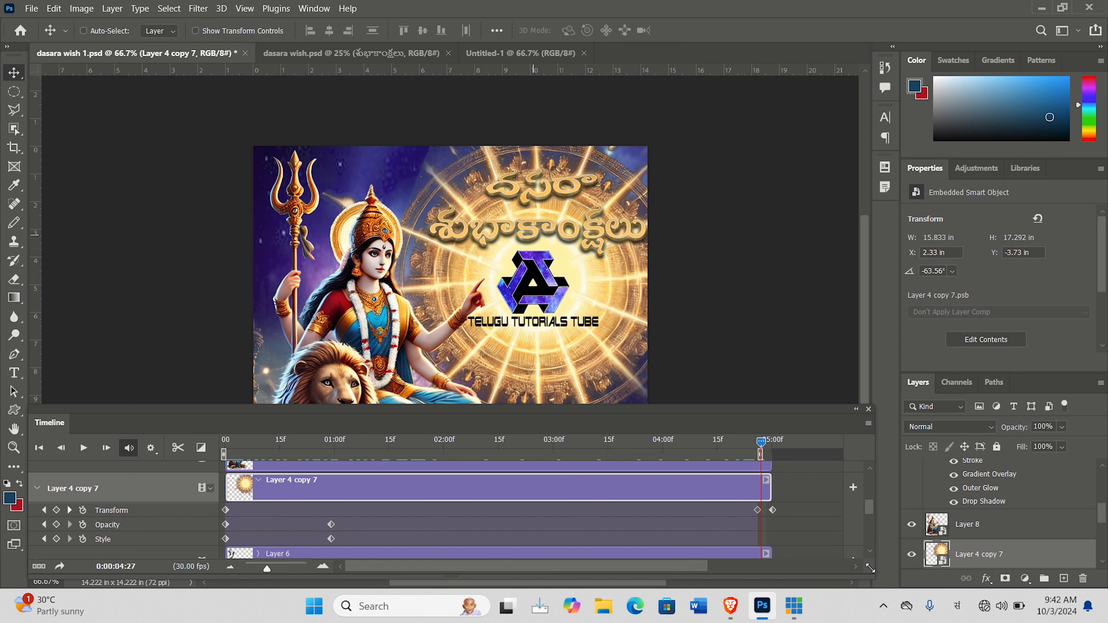
pyautogui.scroll(5, 857, 495)
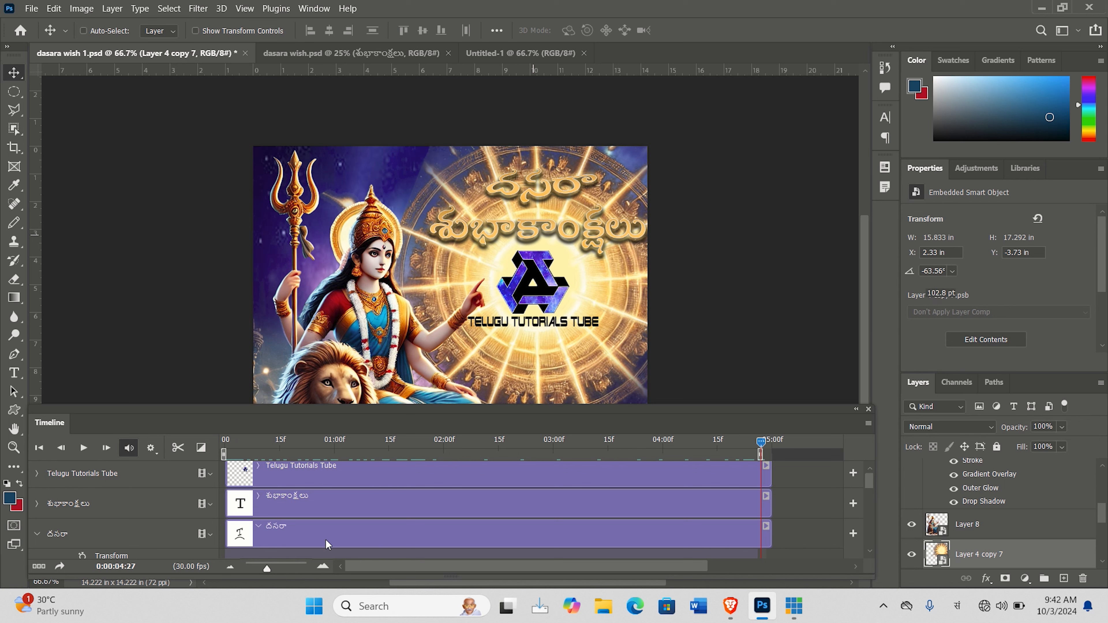
# Step: Enable Transform, Opacity and Text Warp keyframing for the దసరా text layer at the timeline start
pyautogui.click(311, 533)
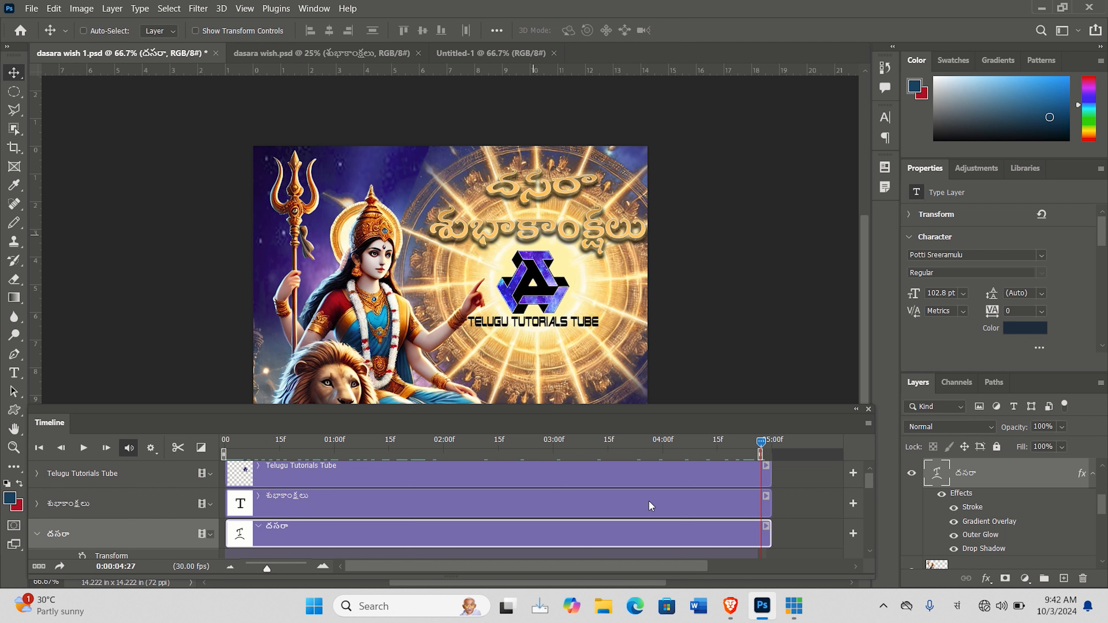
pyautogui.moveTo(866, 480); pyautogui.dragTo(867, 485)
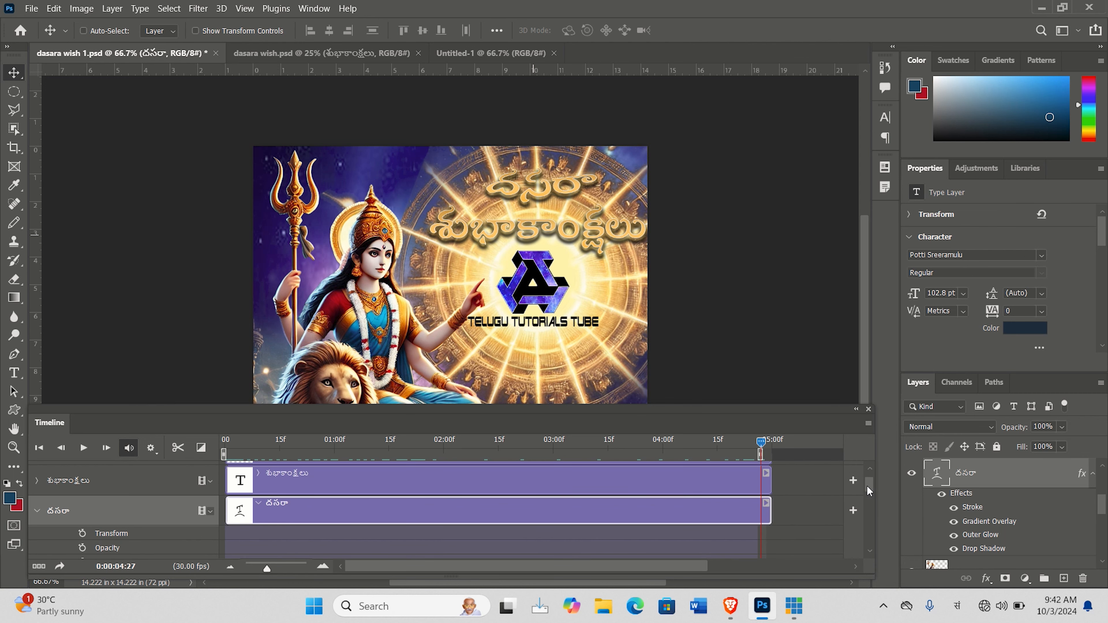
pyautogui.moveTo(761, 446); pyautogui.dragTo(219, 470)
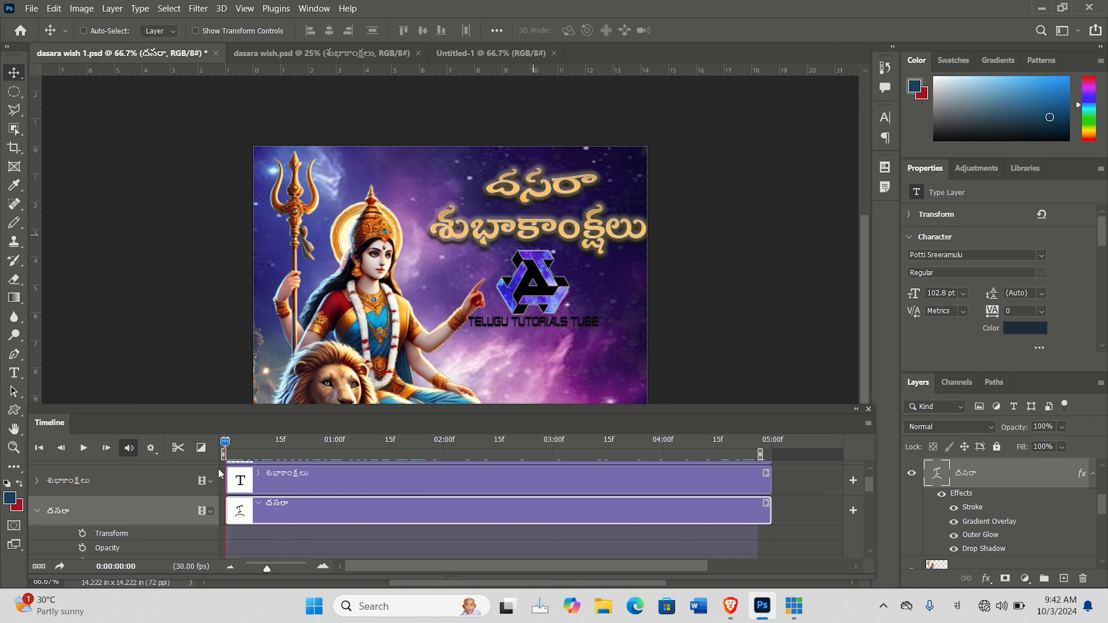
pyautogui.click(83, 534)
pyautogui.click(83, 547)
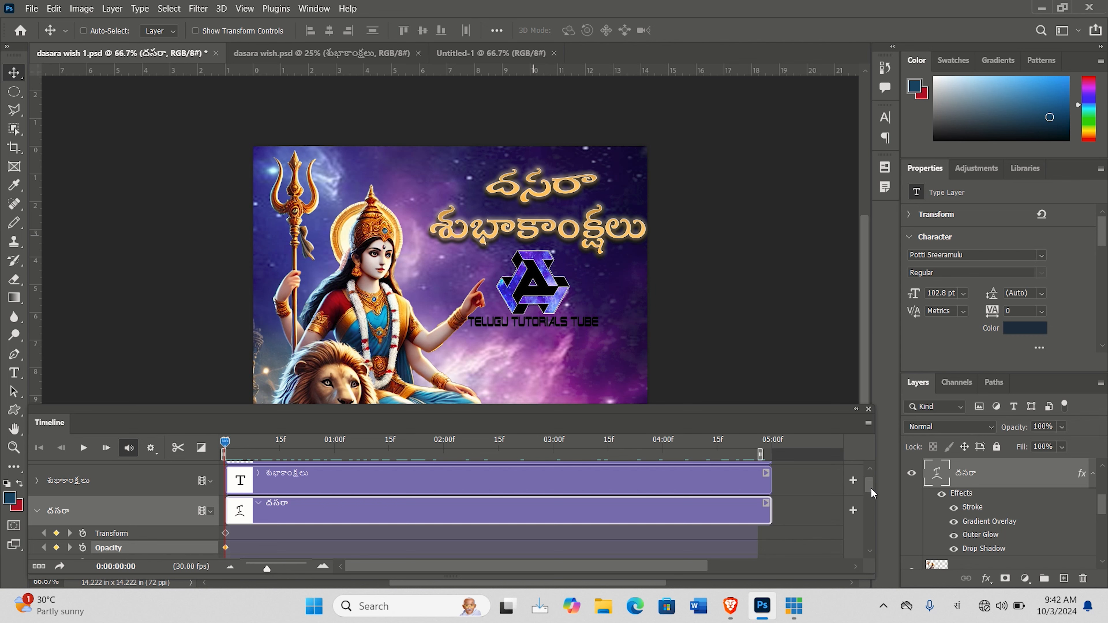
pyautogui.scroll(-3, 870, 490)
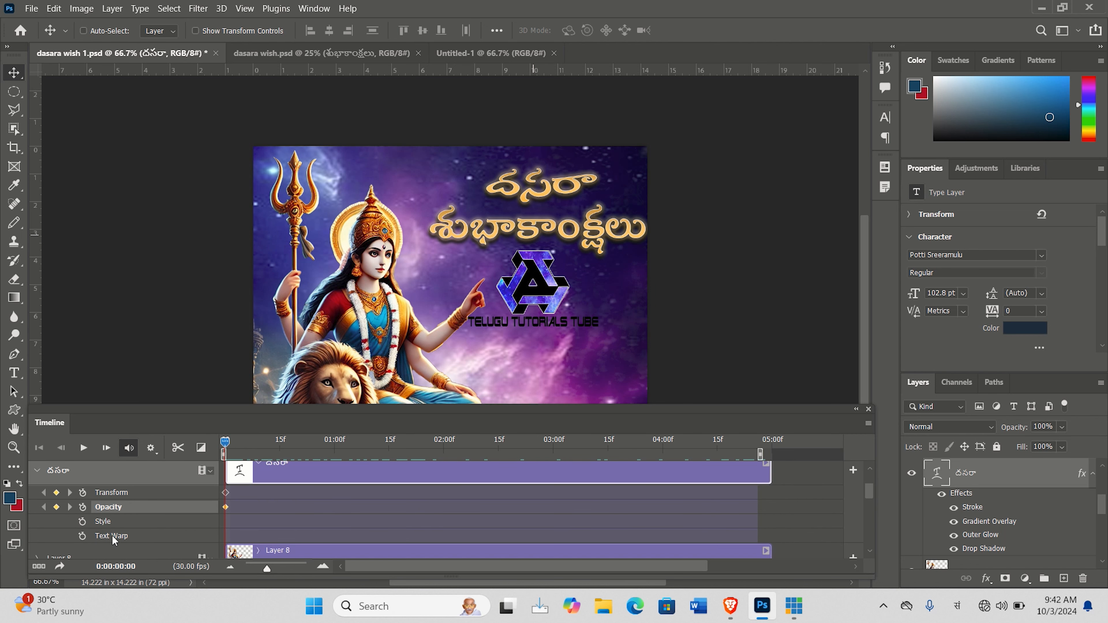
pyautogui.click(83, 536)
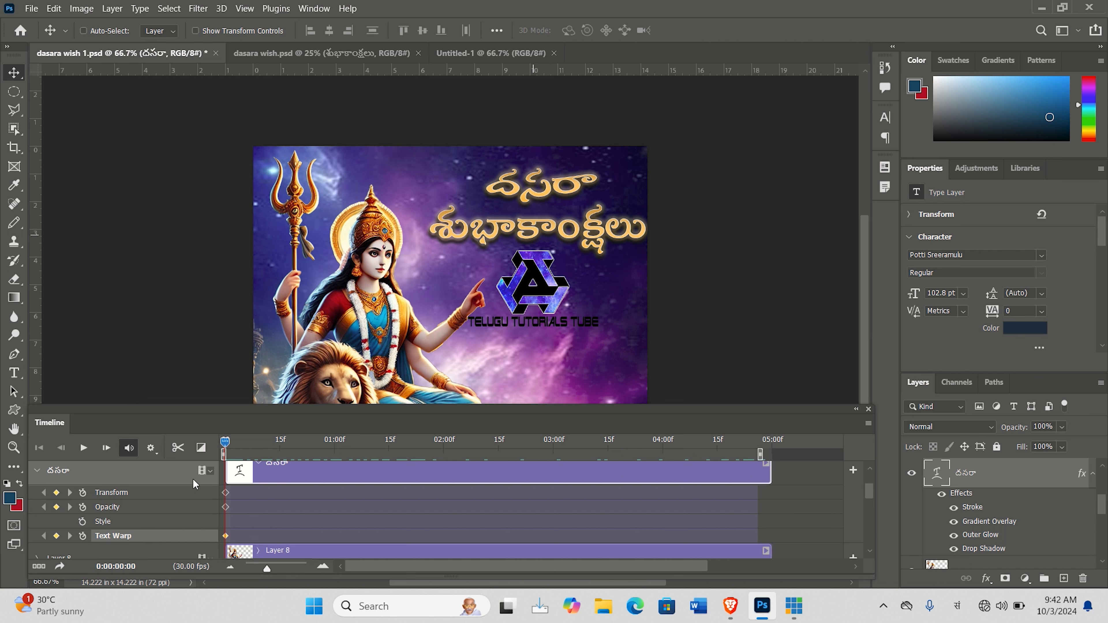
# Step: Shift the దసరా clip to start at 0:00:00:19 and add Transform, Opacity and Text Warp keyframes to it at 0:00:01:08
pyautogui.moveTo(227, 443); pyautogui.dragTo(293, 478)
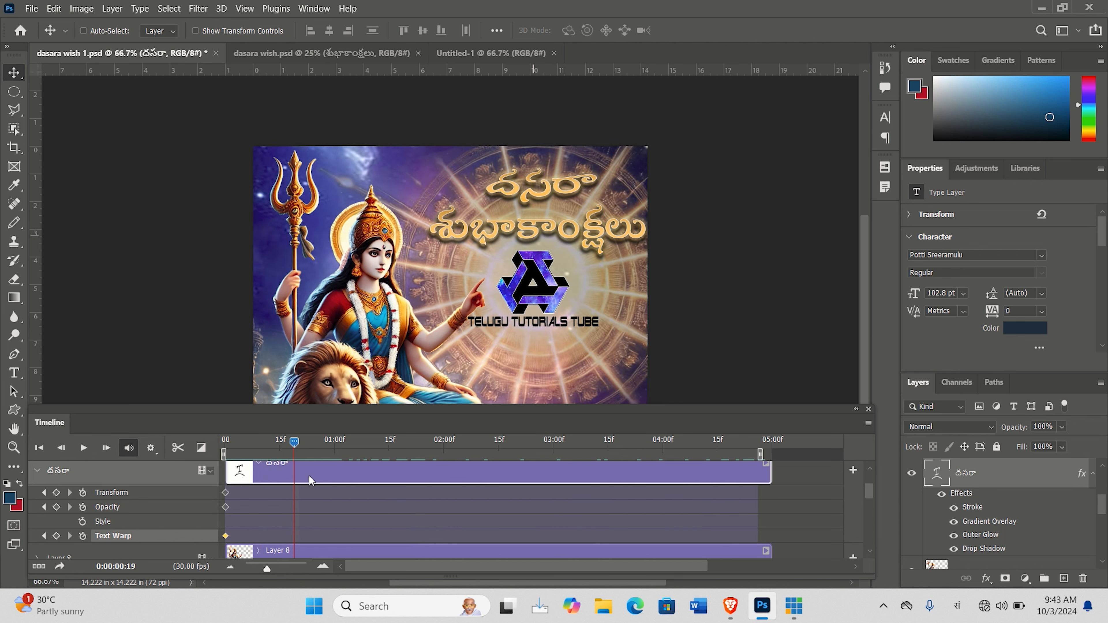
pyautogui.moveTo(308, 479); pyautogui.dragTo(380, 484)
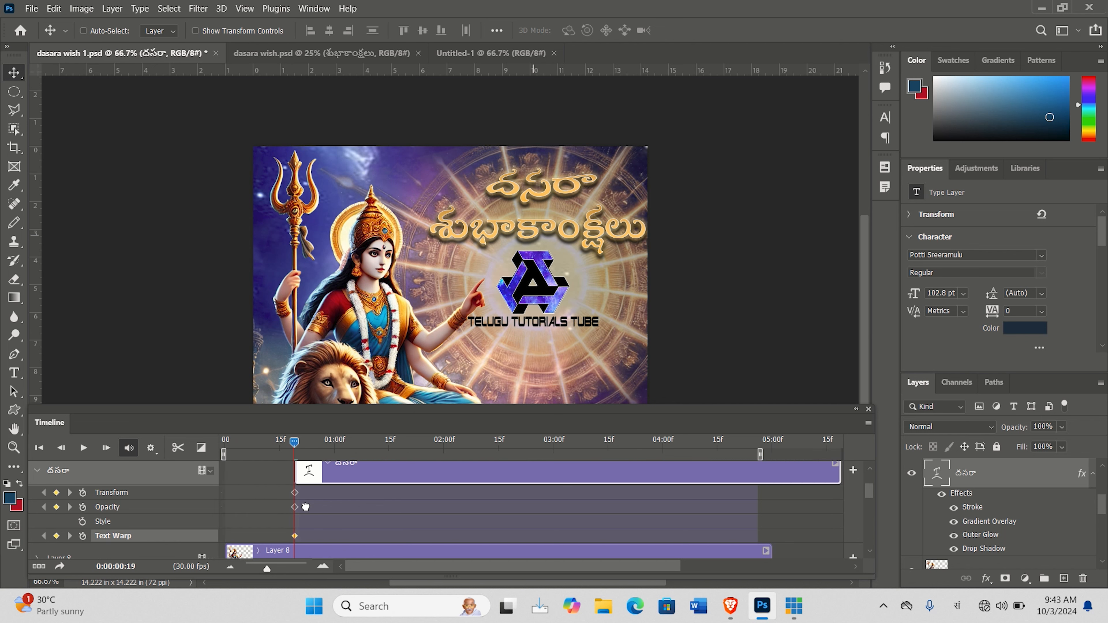
pyautogui.moveTo(298, 442); pyautogui.dragTo(365, 507)
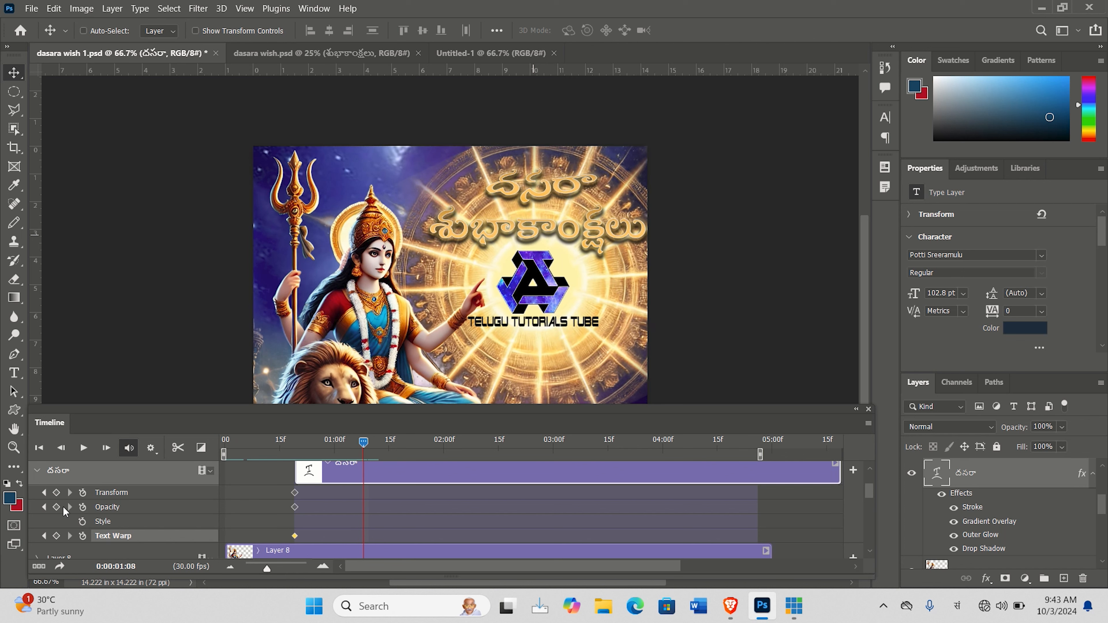
pyautogui.click(56, 493)
pyautogui.click(56, 506)
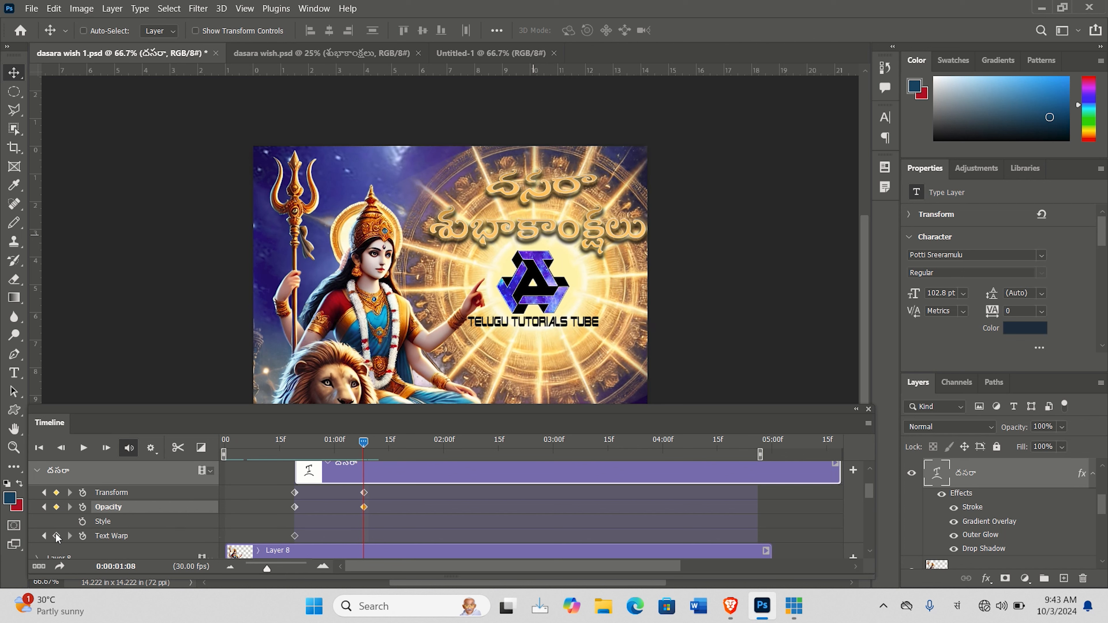
pyautogui.click(56, 536)
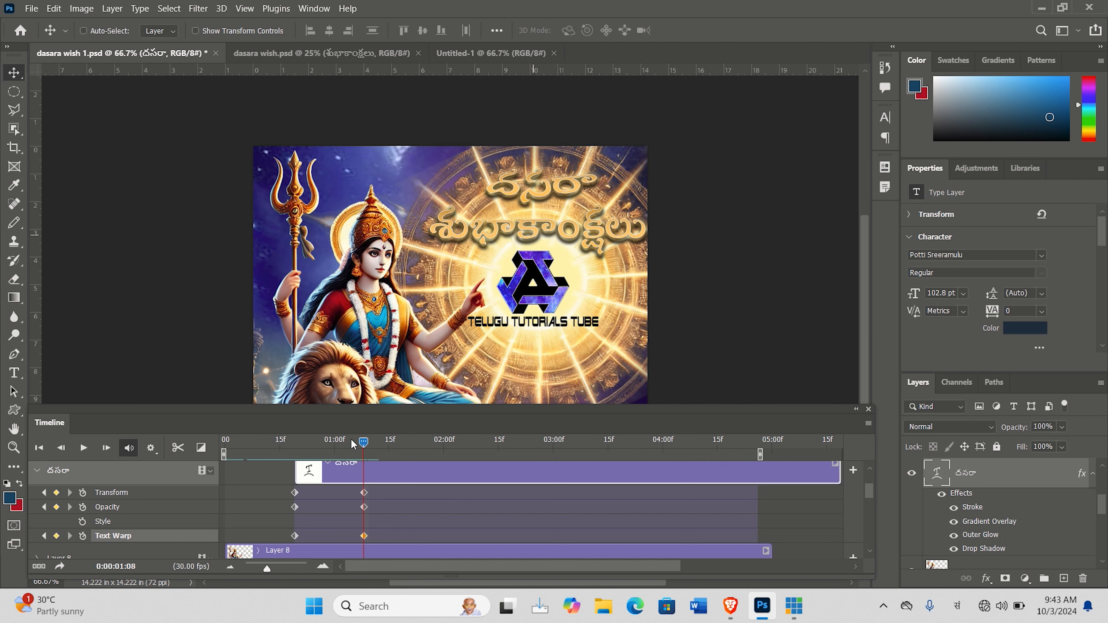
# Step: At 0:00:00:19, rotate the దసరా text about 56° around a reference point placed above the canvas, and scrub to 0:00:01:08 to preview the motion
pyautogui.moveTo(364, 442); pyautogui.dragTo(294, 441)
pyautogui.press('ctrl')
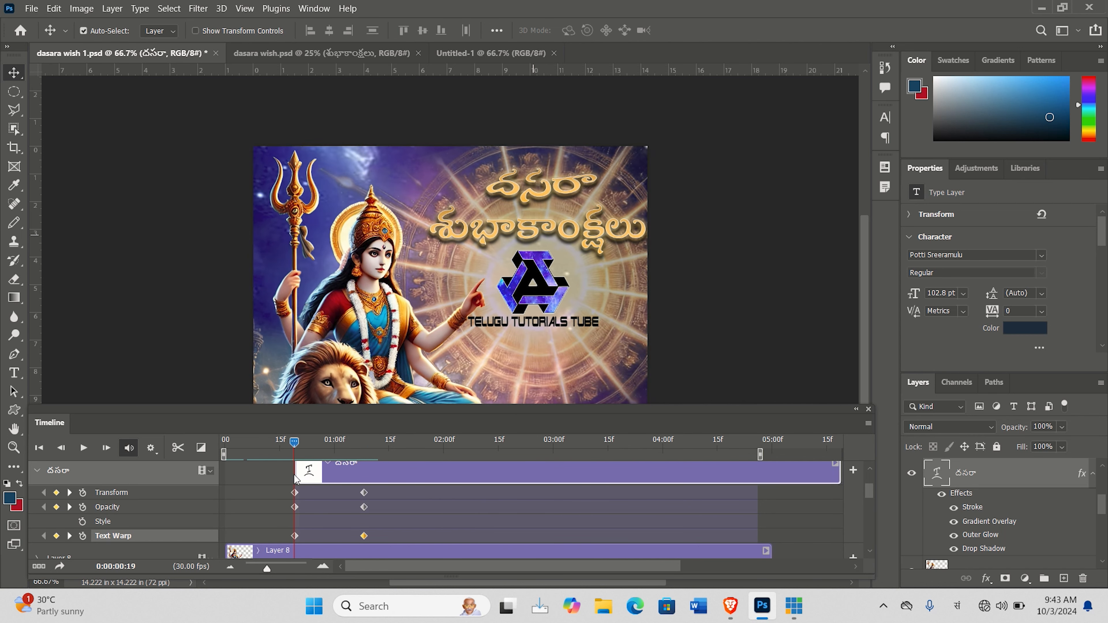
pyautogui.hotkey('ctrl', 't')
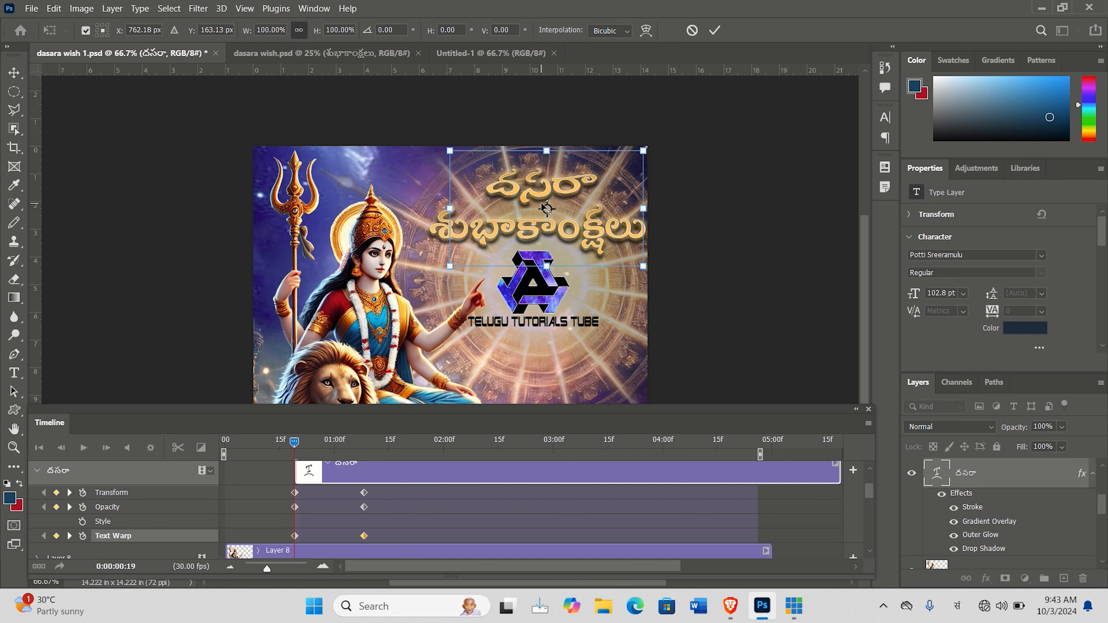
pyautogui.moveTo(868, 293); pyautogui.dragTo(858, 249)
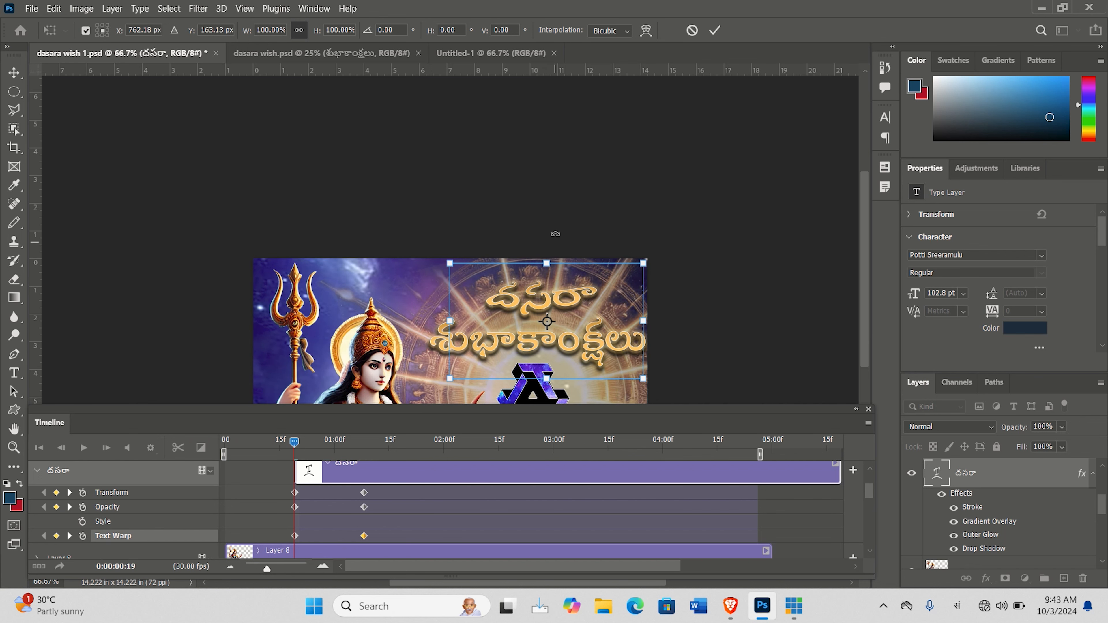
pyautogui.moveTo(548, 323); pyautogui.dragTo(551, 115)
pyautogui.moveTo(723, 240); pyautogui.dragTo(538, 457)
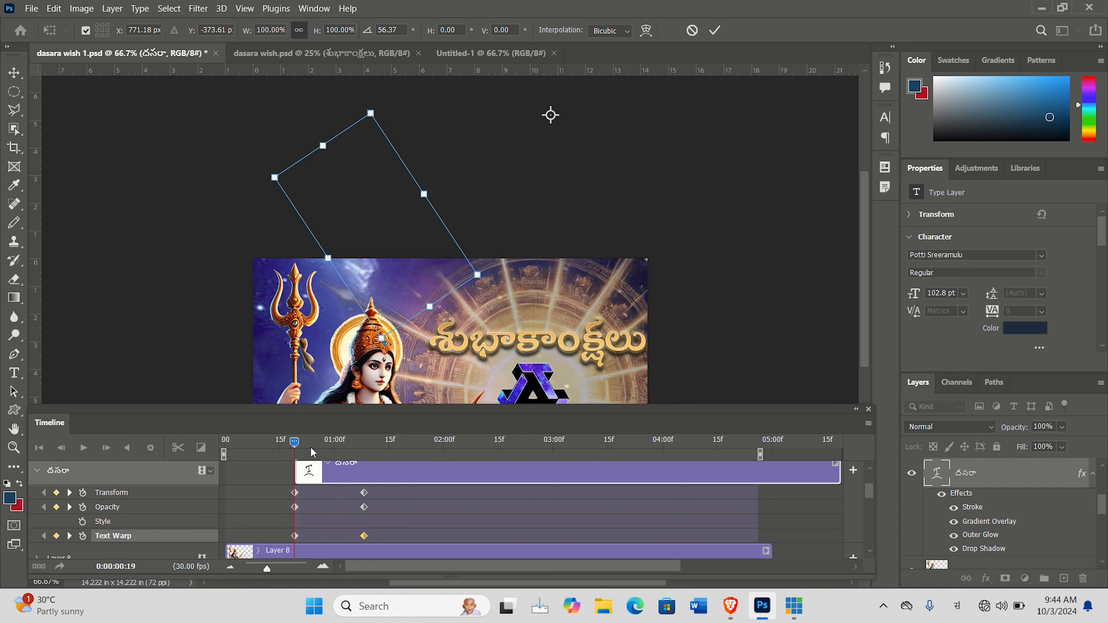
pyautogui.press('Return')
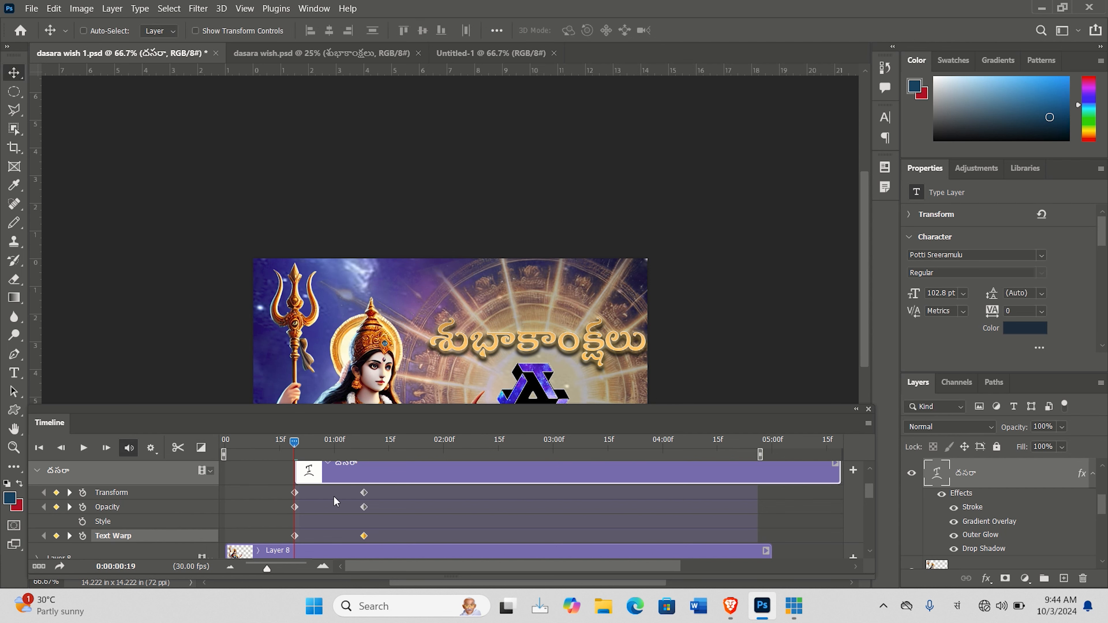
pyautogui.moveTo(295, 443); pyautogui.dragTo(363, 482)
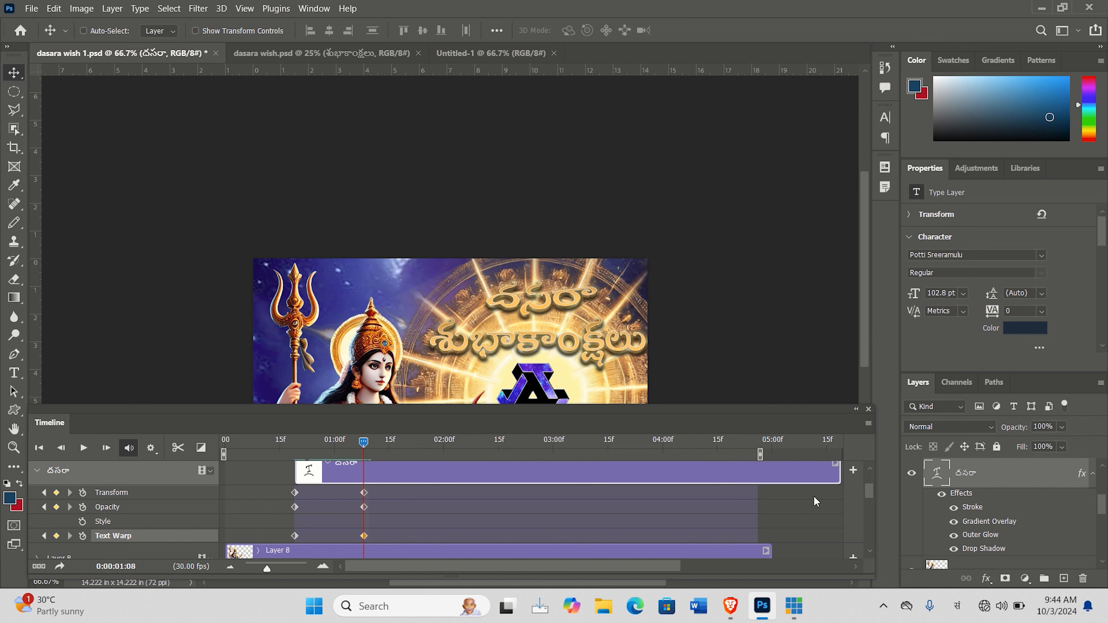
# Step: Shift the శుభాకాంక్షలు text clip to start at 0:00:01:08 on the timeline
pyautogui.moveTo(870, 495); pyautogui.dragTo(868, 487)
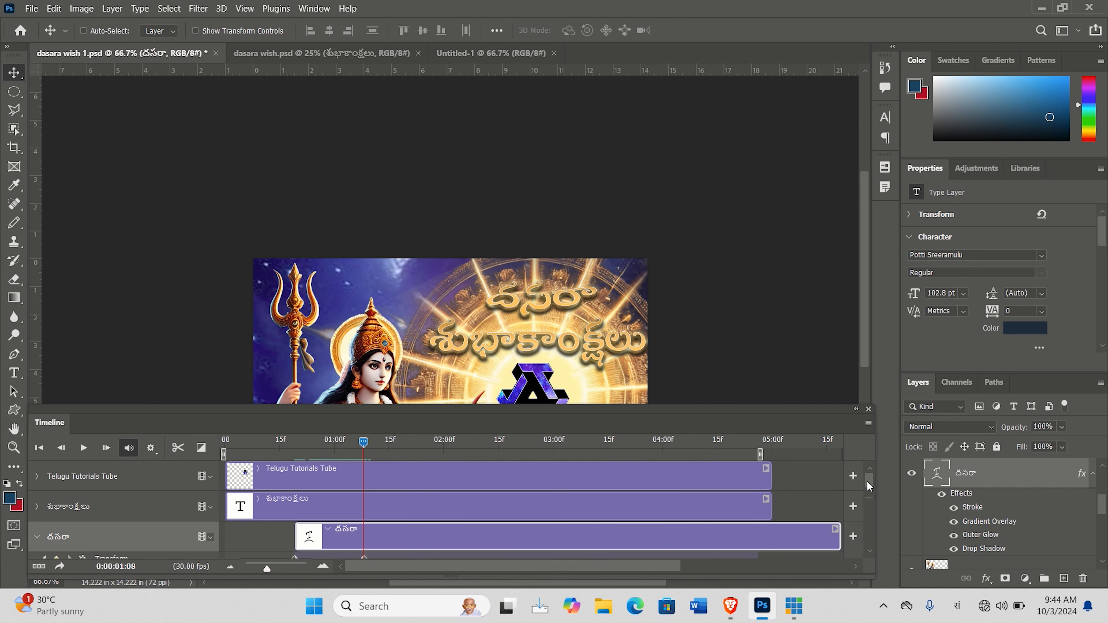
pyautogui.click(425, 503)
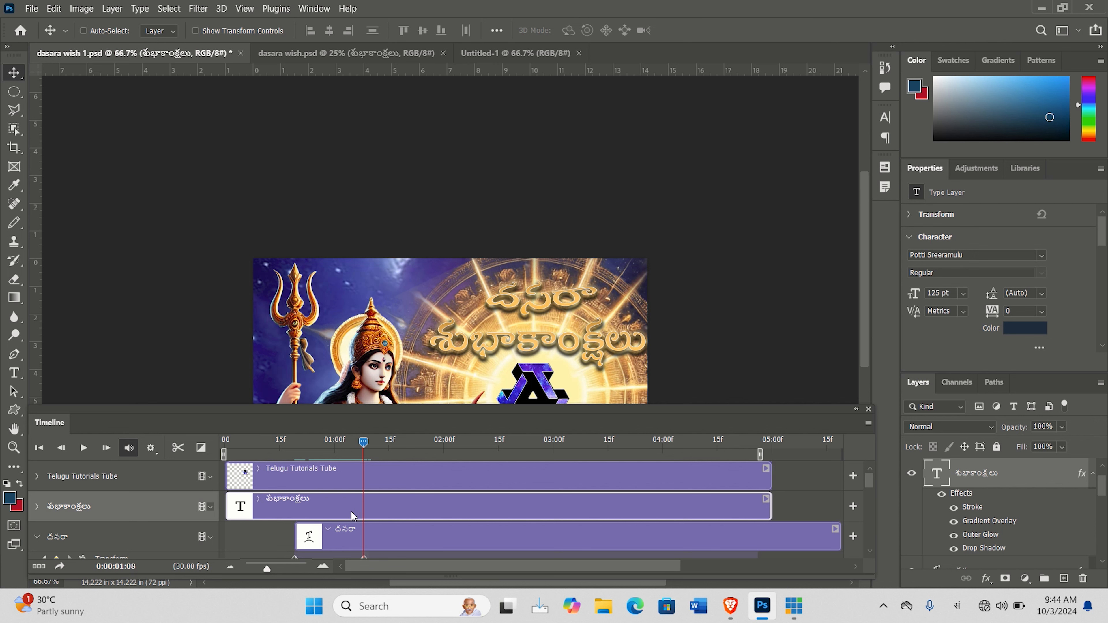
pyautogui.moveTo(341, 508); pyautogui.dragTo(474, 515)
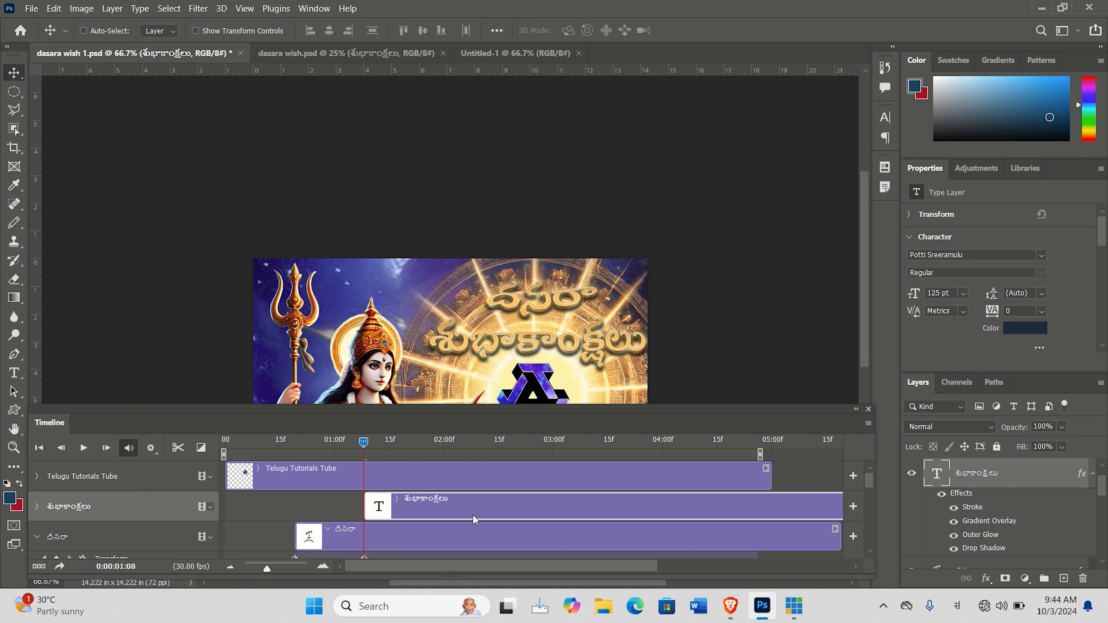
# Step: Enable Transform, Opacity and Text Warp keyframing for the శుభాకాంక్షలు text layer at 0:00:01:09
pyautogui.moveTo(363, 442); pyautogui.dragTo(363, 485)
pyautogui.click(368, 444)
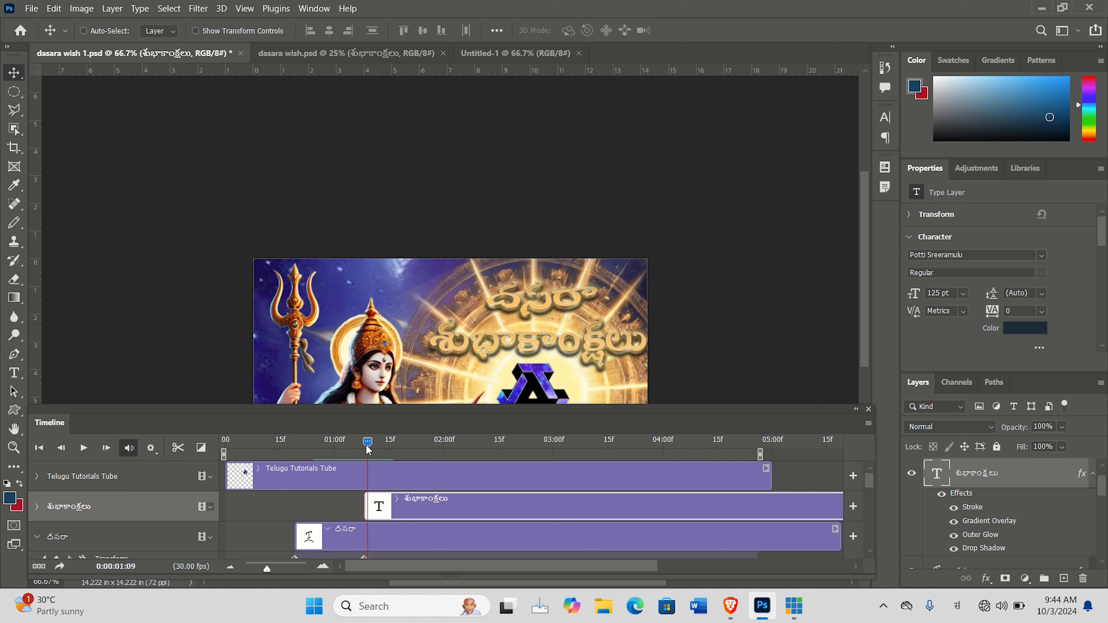
pyautogui.click(37, 536)
pyautogui.click(38, 507)
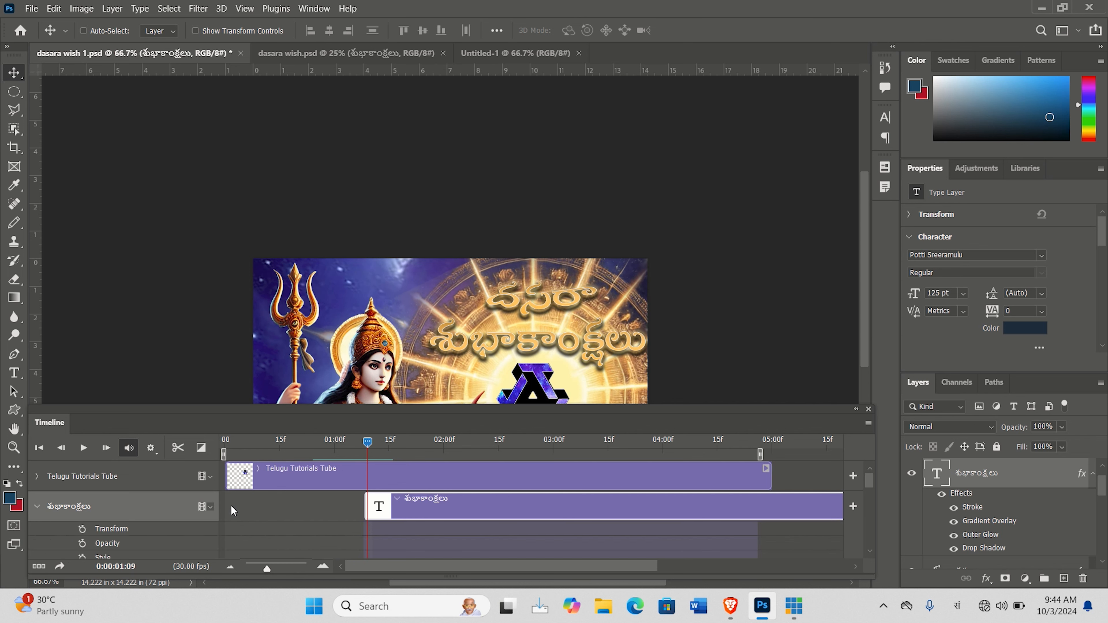
pyautogui.scroll(-3, 870, 489)
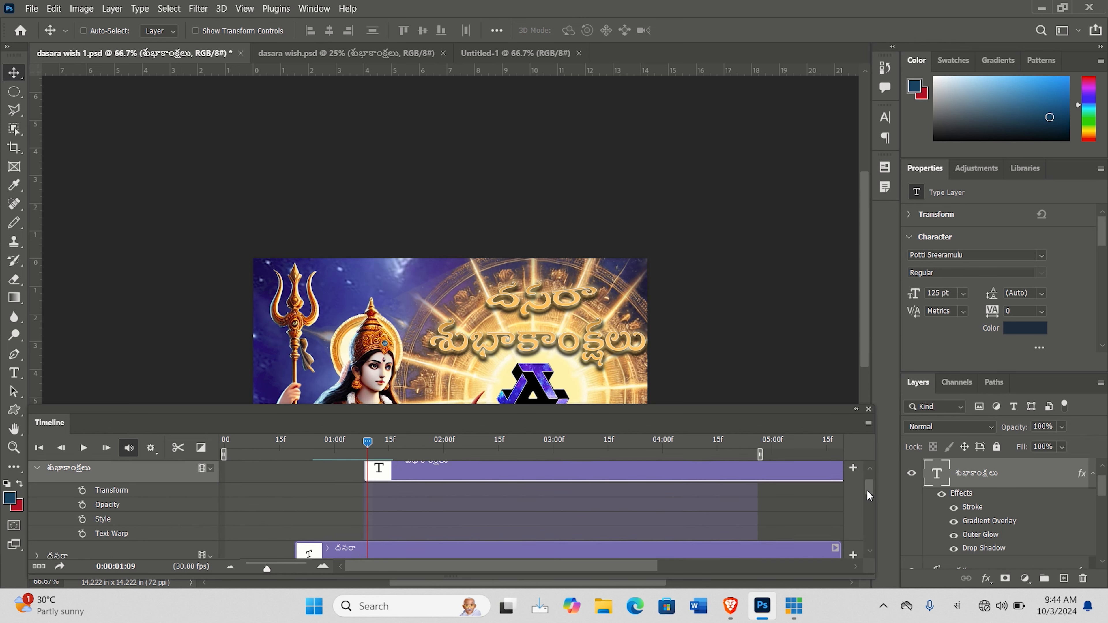
pyautogui.click(83, 474)
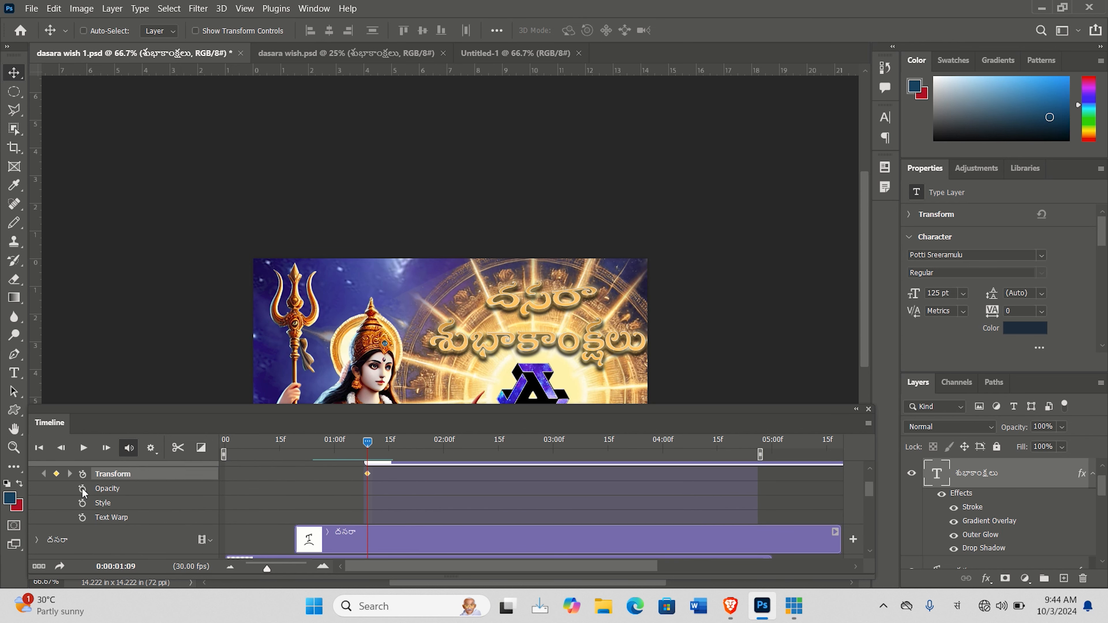
pyautogui.click(83, 488)
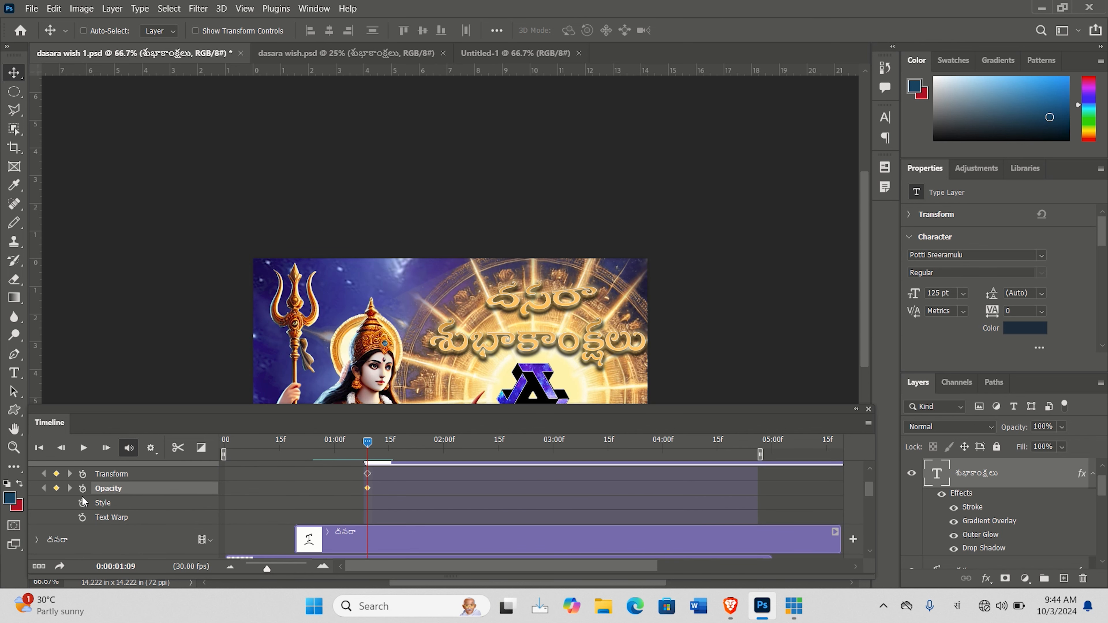
pyautogui.click(83, 518)
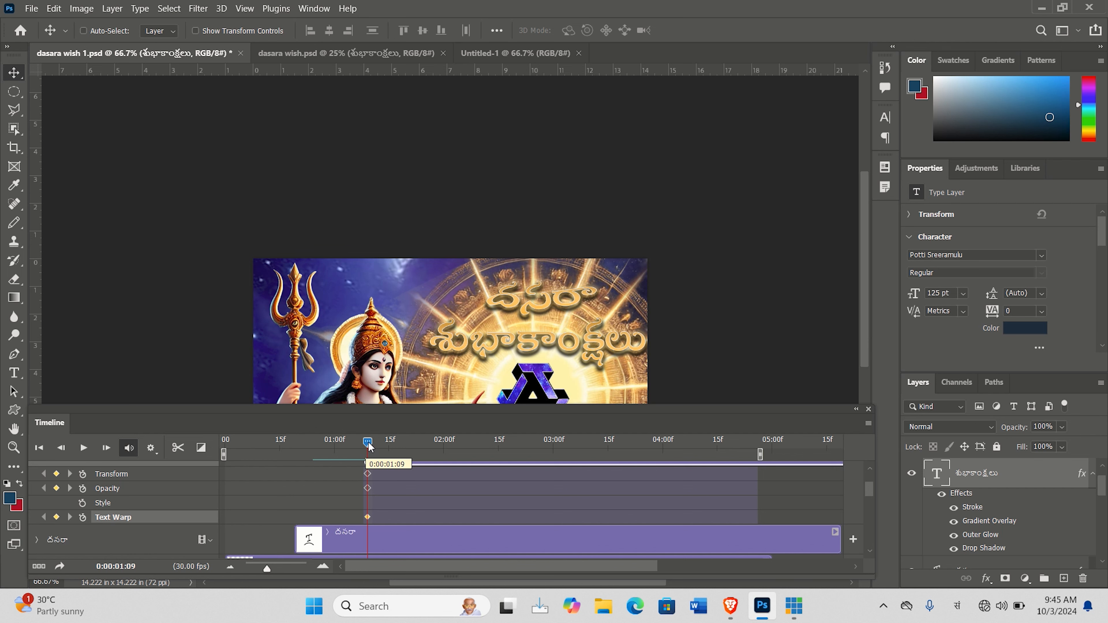
# Step: Add Transform, Opacity and Text Warp keyframes to the శుభాకాంక్షలు text layer at 0:00:01:26
pyautogui.moveTo(369, 444); pyautogui.dragTo(427, 451)
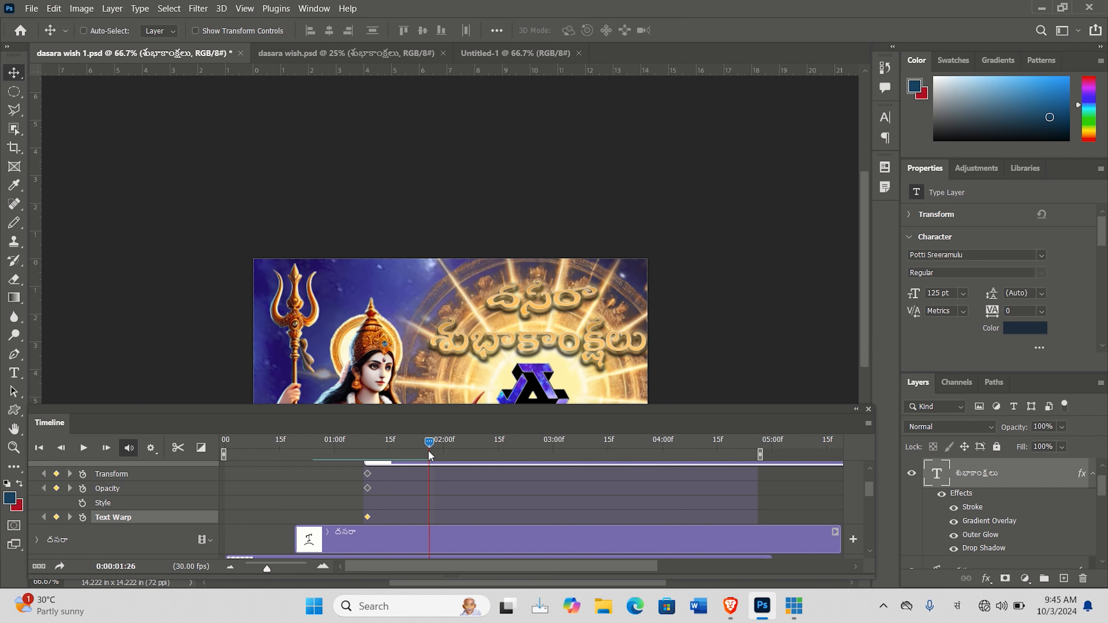
pyautogui.click(58, 475)
pyautogui.click(58, 488)
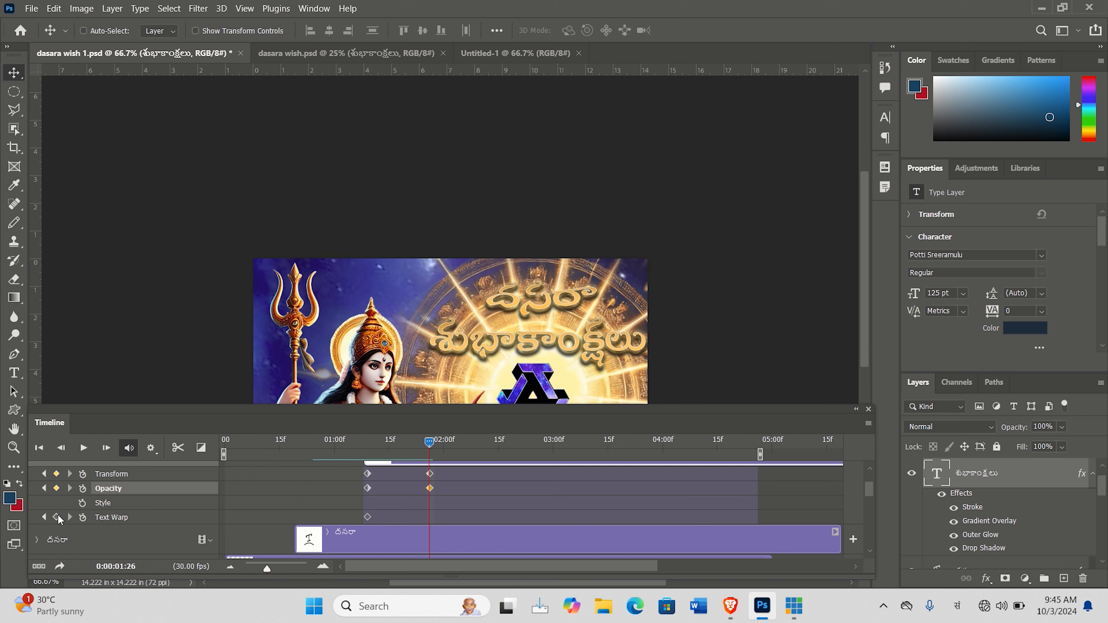
pyautogui.click(57, 517)
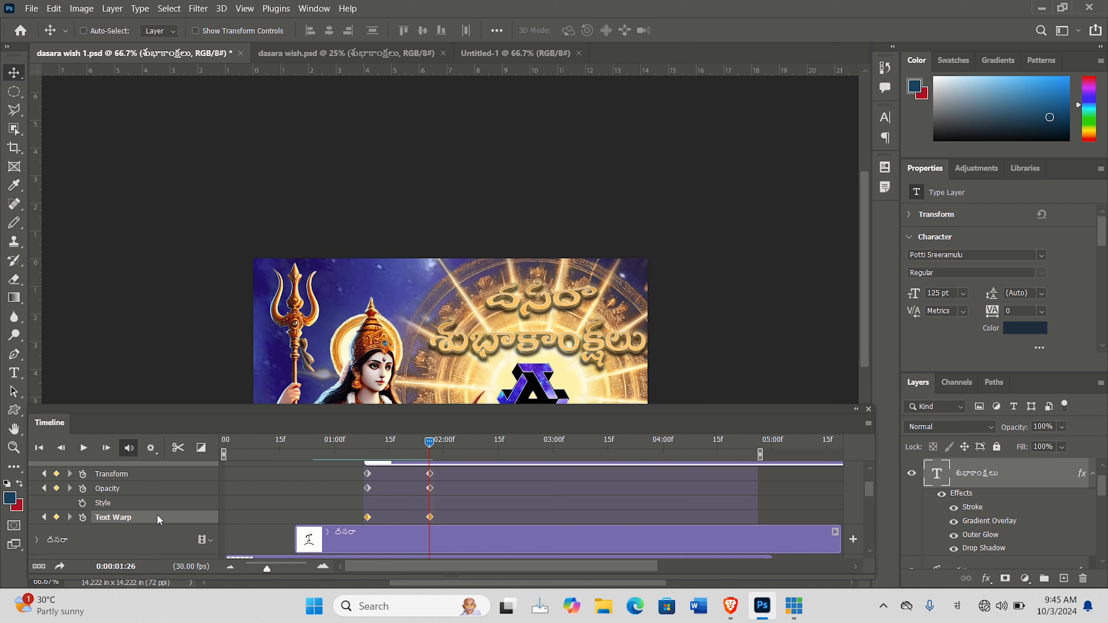
# Step: At 0:00:01:09, warp the శుభాకాంక్షలు text with the Shell Lower style, Bend -100% and Horizontal Distortion +96%
pyautogui.moveTo(431, 445); pyautogui.dragTo(367, 442)
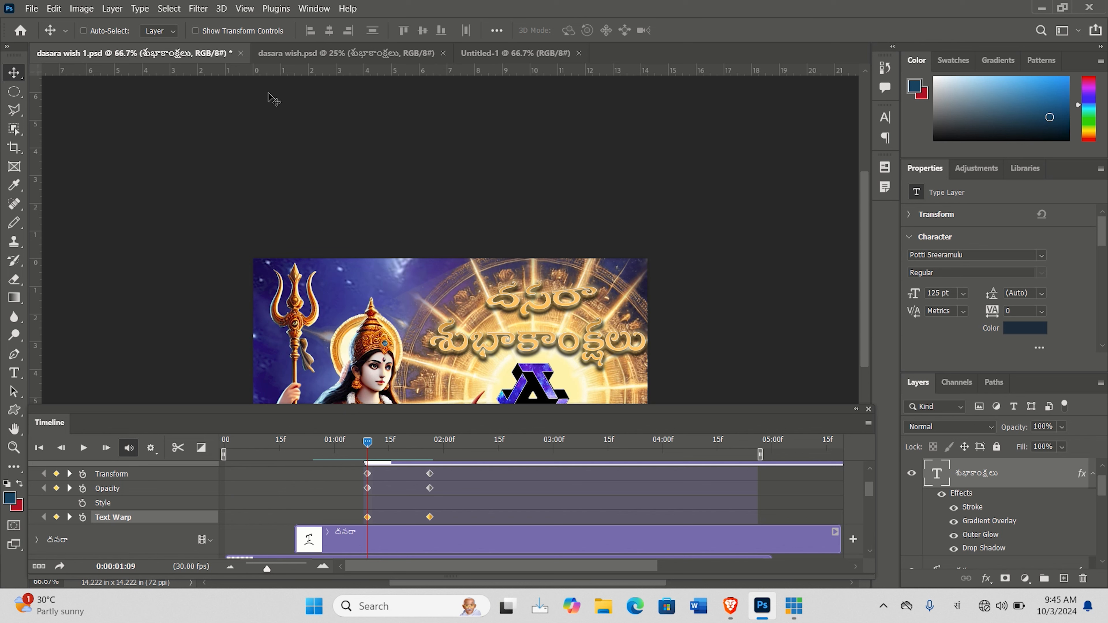
pyautogui.click(12, 372)
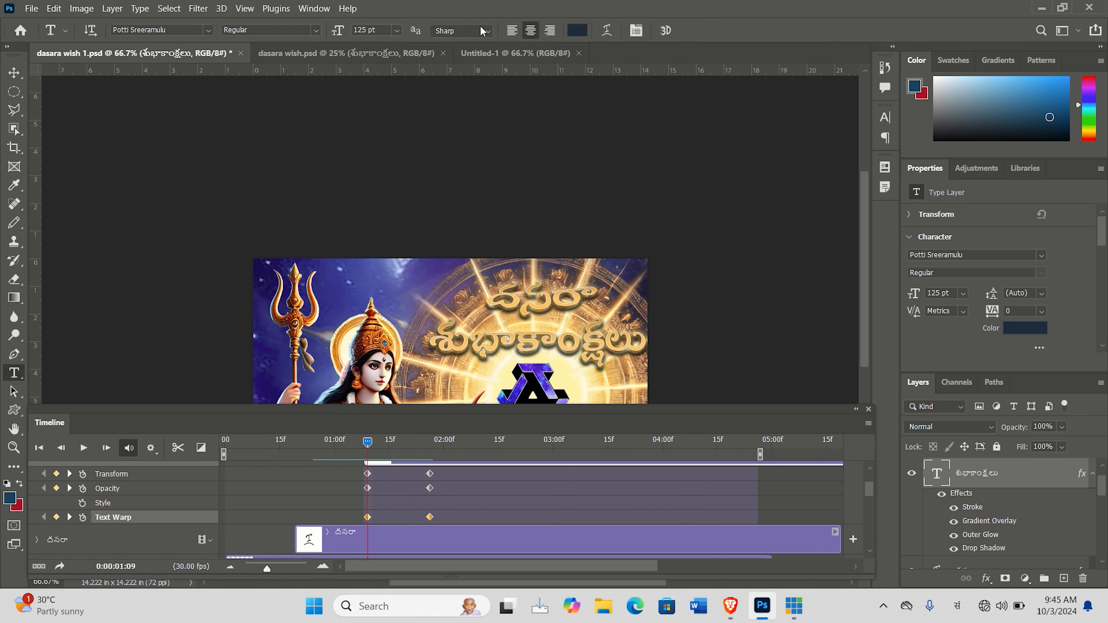
pyautogui.click(606, 30)
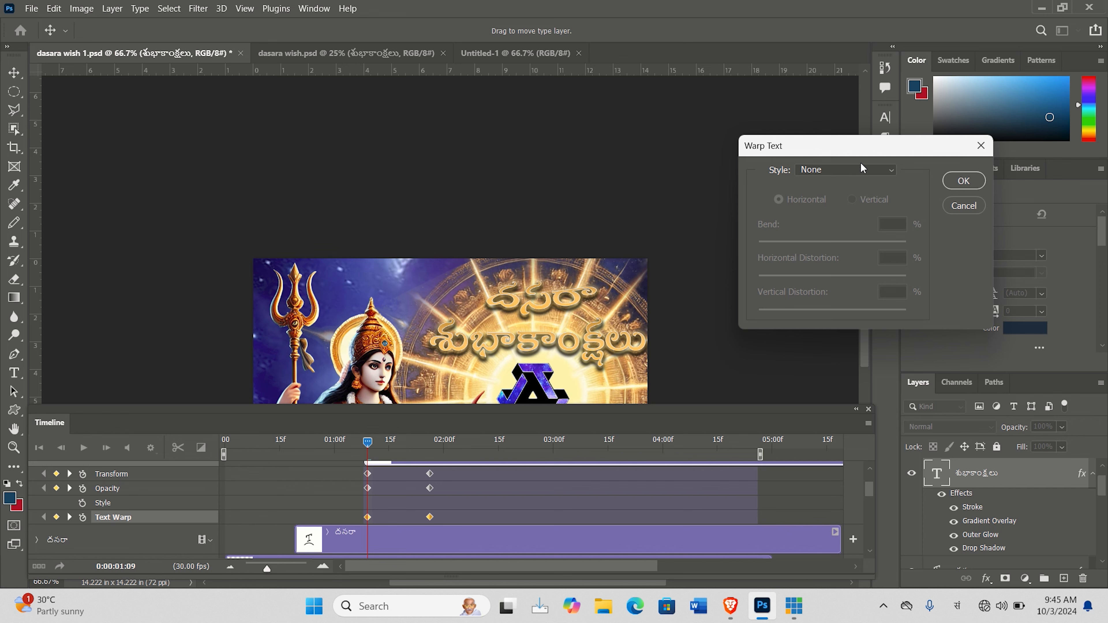
pyautogui.moveTo(853, 149); pyautogui.dragTo(785, 104)
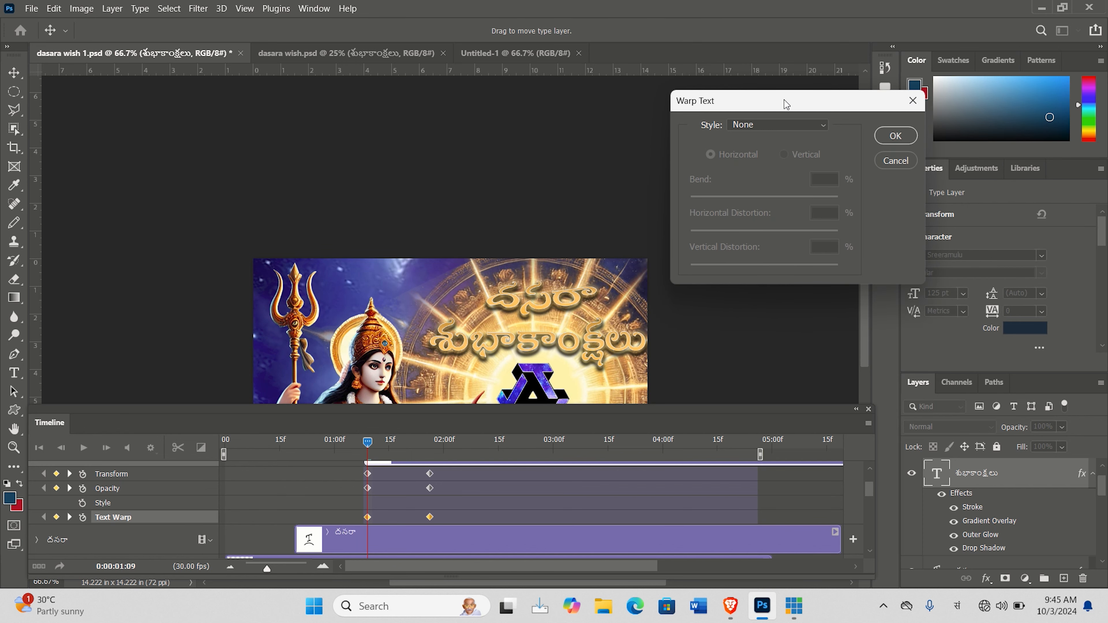
pyautogui.click(824, 126)
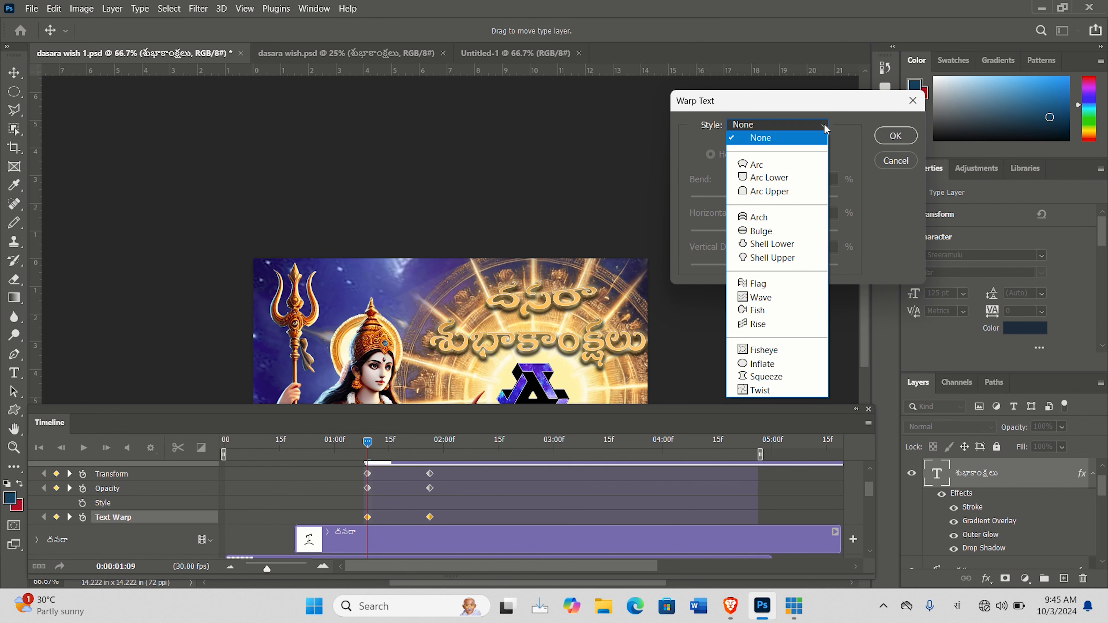
pyautogui.click(805, 244)
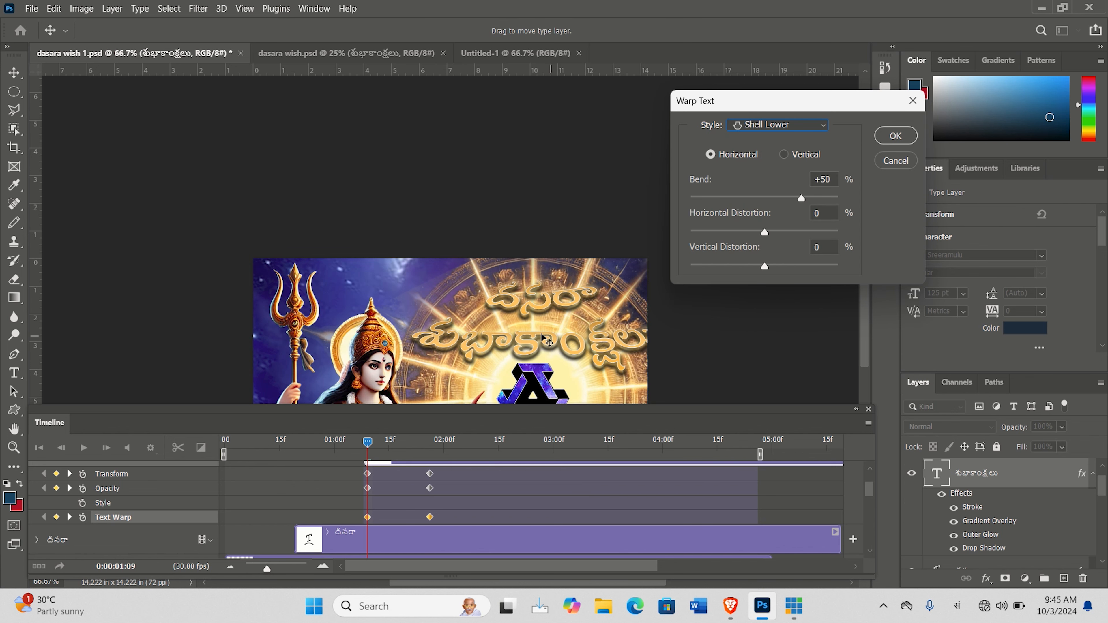
pyautogui.click(801, 198)
pyautogui.moveTo(801, 197); pyautogui.dragTo(682, 210)
pyautogui.moveTo(763, 231); pyautogui.dragTo(837, 240)
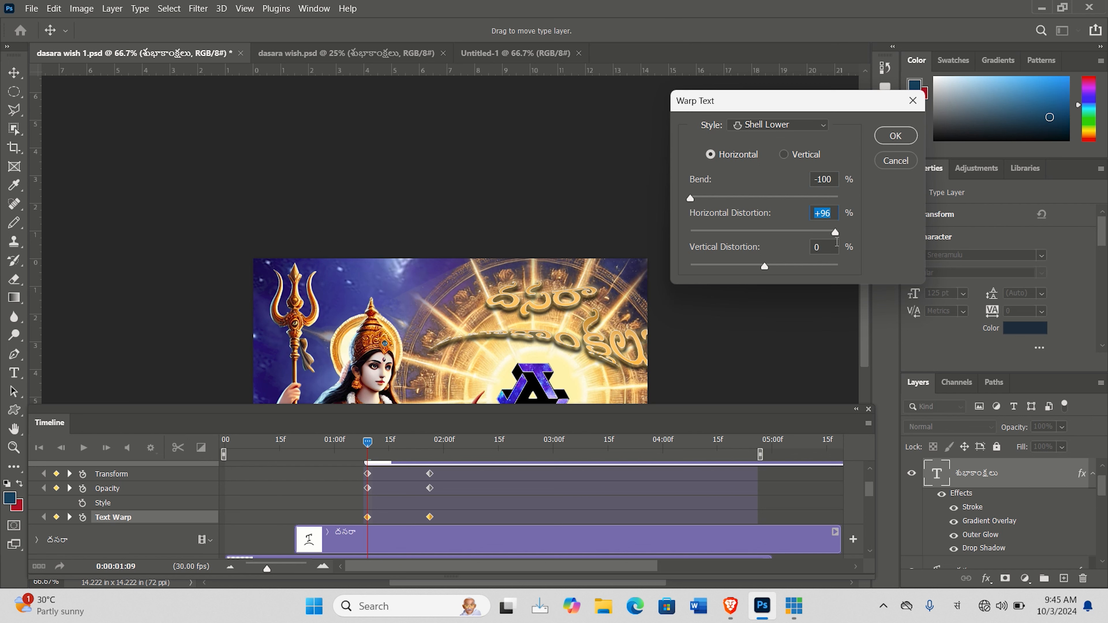
pyautogui.click(889, 138)
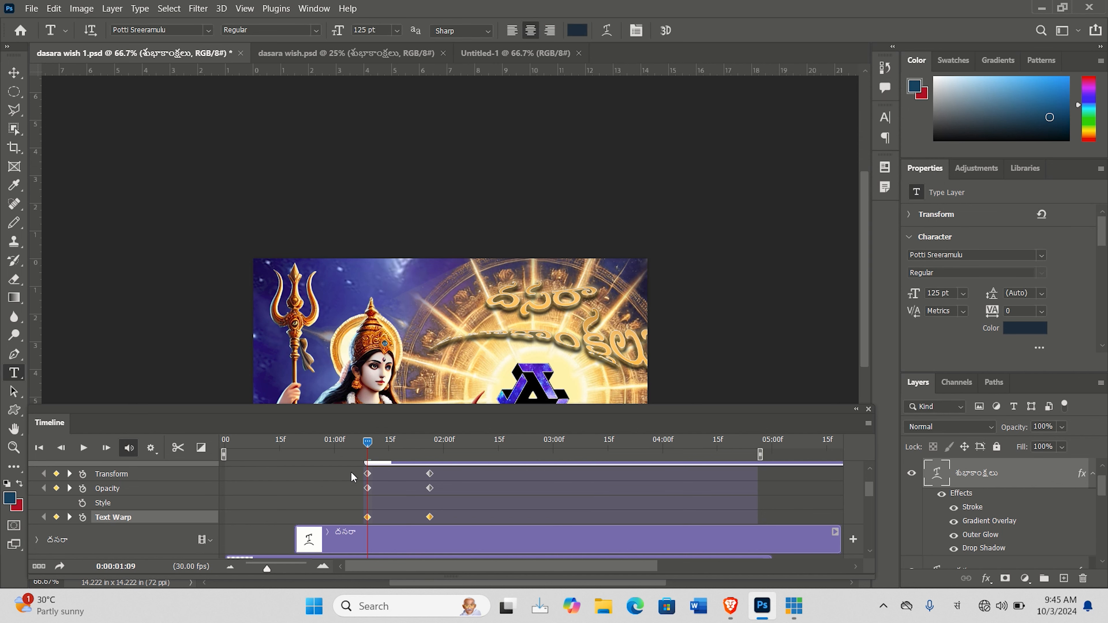
# Step: At the 0:00:01:09 Transform keyframe, rotate the శుభాకాంక్షలు text about -65° around a reference point placed above the canvas
pyautogui.click(368, 474)
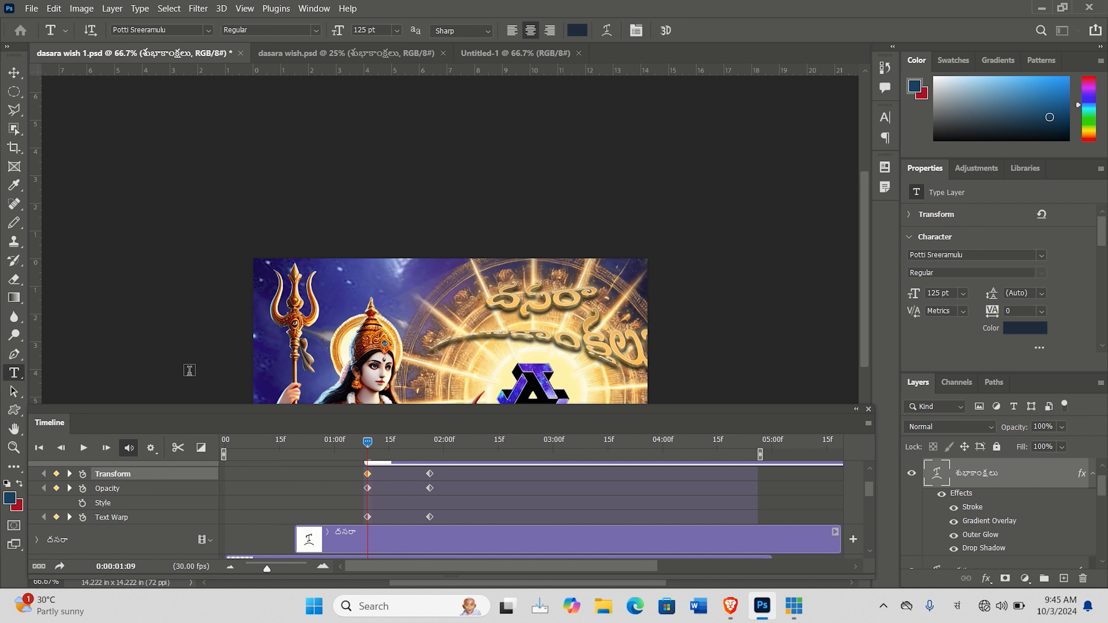
pyautogui.click(13, 72)
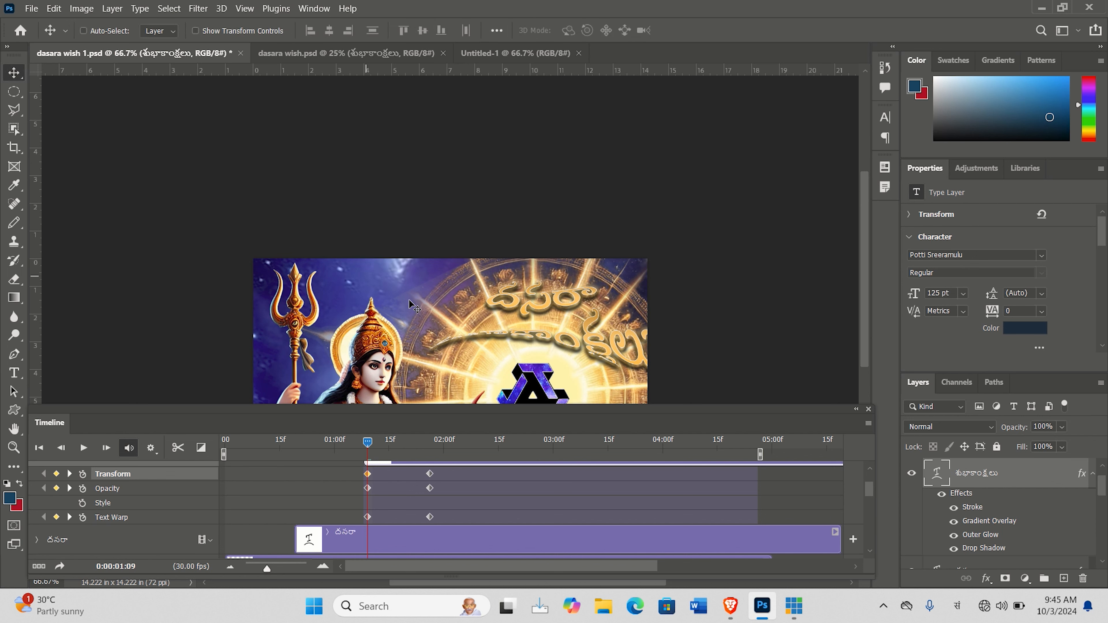
pyautogui.hotkey('ctrl', 't')
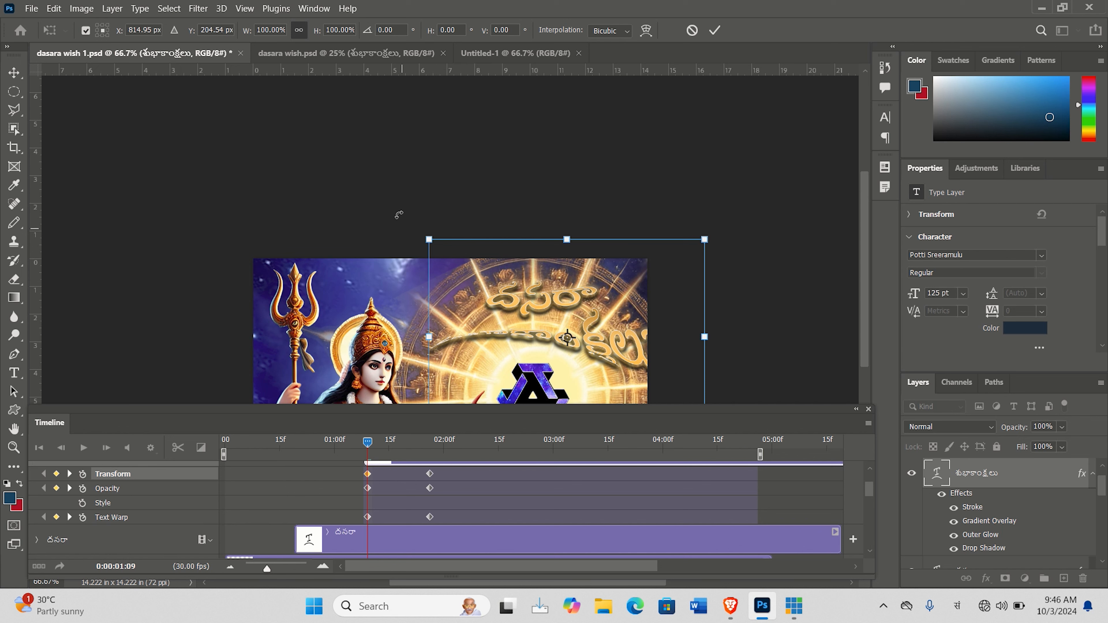
pyautogui.moveTo(400, 240); pyautogui.dragTo(433, 281)
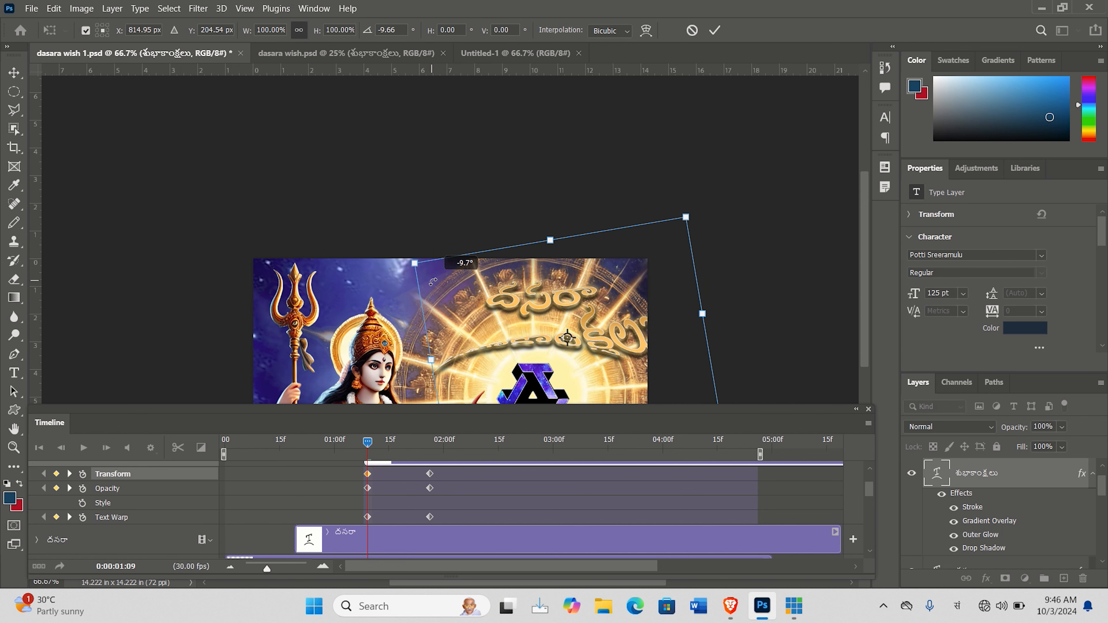
pyautogui.hotkey('ctrl', 'z')
pyautogui.moveTo(567, 337); pyautogui.dragTo(572, 126)
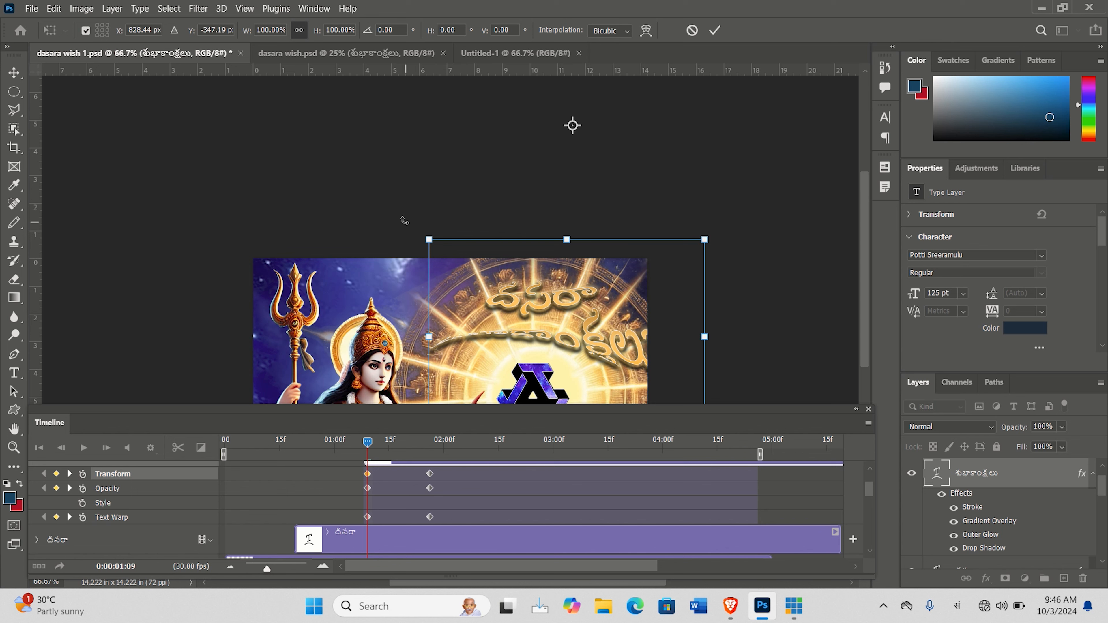
pyautogui.moveTo(410, 233); pyautogui.dragTo(586, 375)
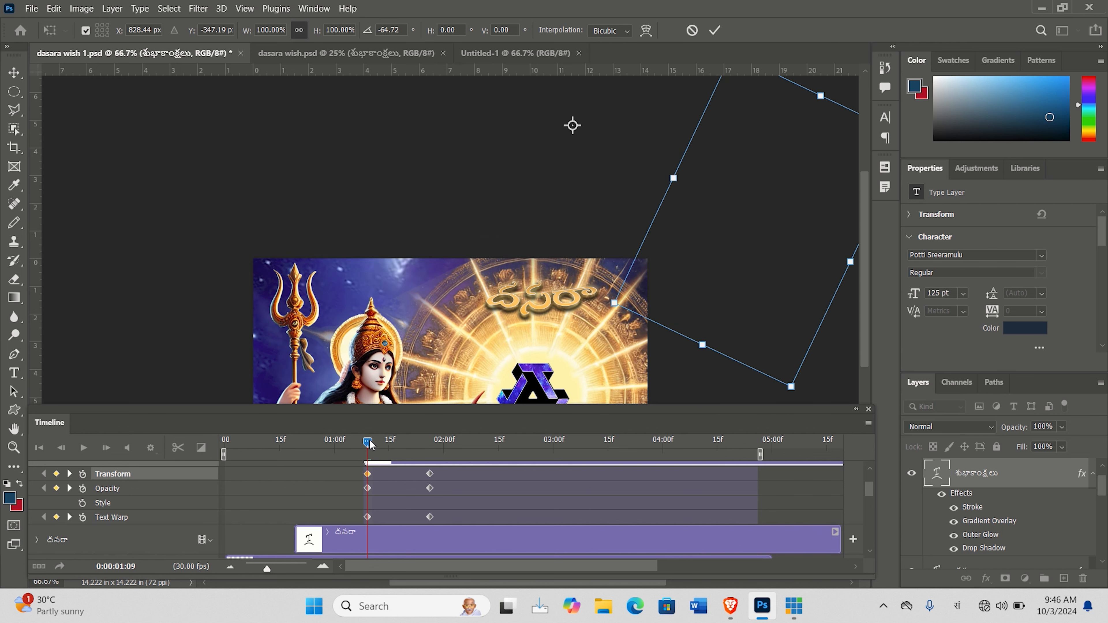
pyautogui.press('Return')
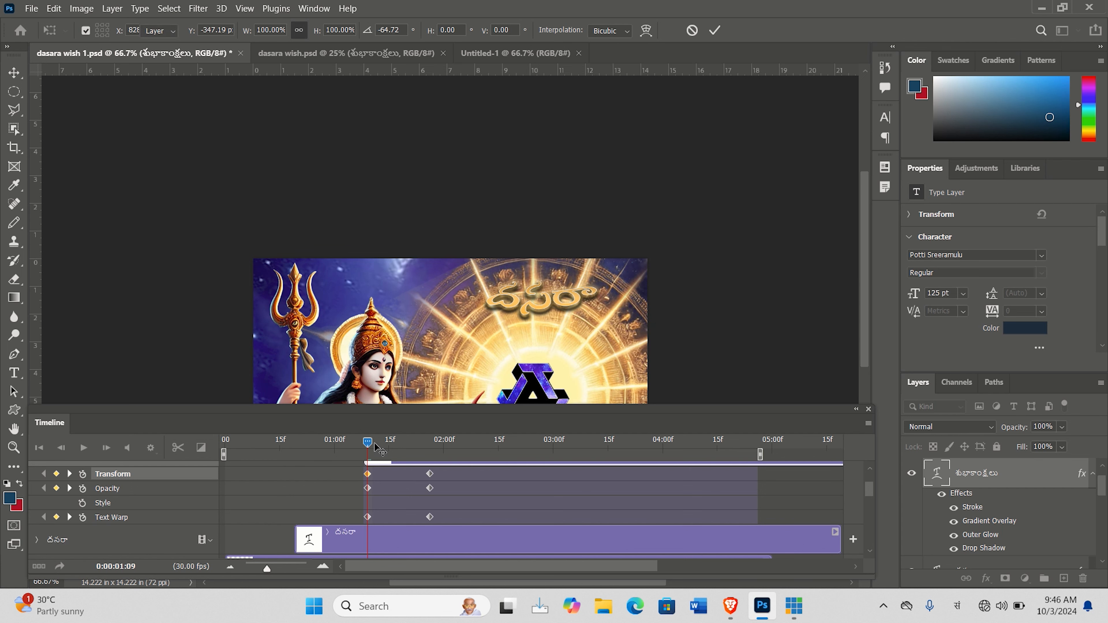
# Step: Reposition the శుభాకాంక్షలు text slightly lower and further left at 0:00:01:26, and scrub to 0:00:02:01 to preview the motion
pyautogui.moveTo(368, 443); pyautogui.dragTo(369, 496)
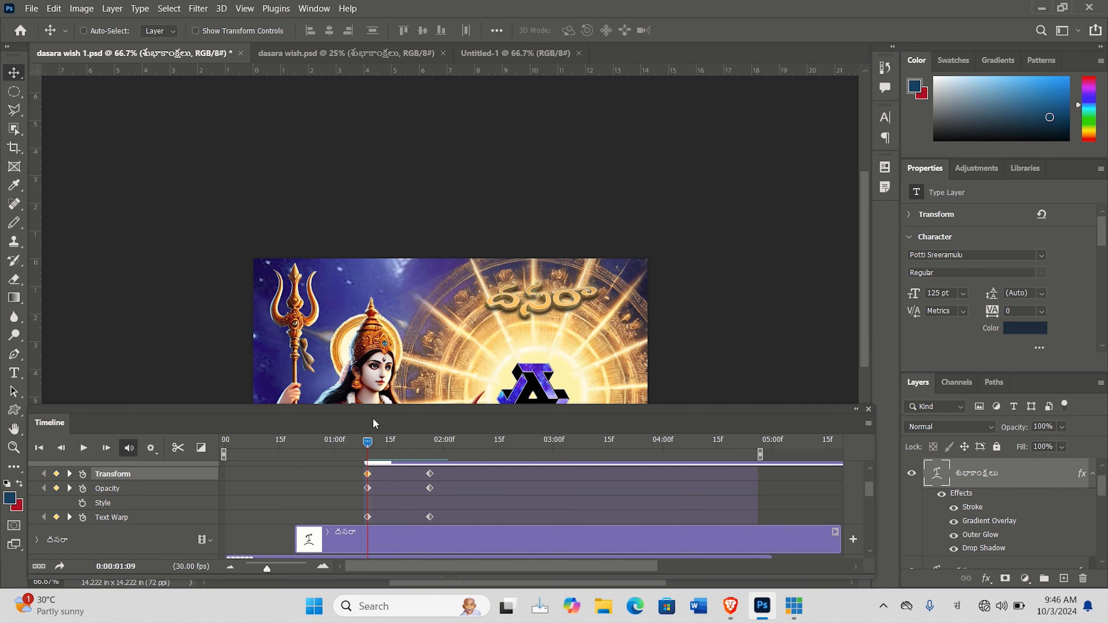
pyautogui.moveTo(368, 443); pyautogui.dragTo(429, 462)
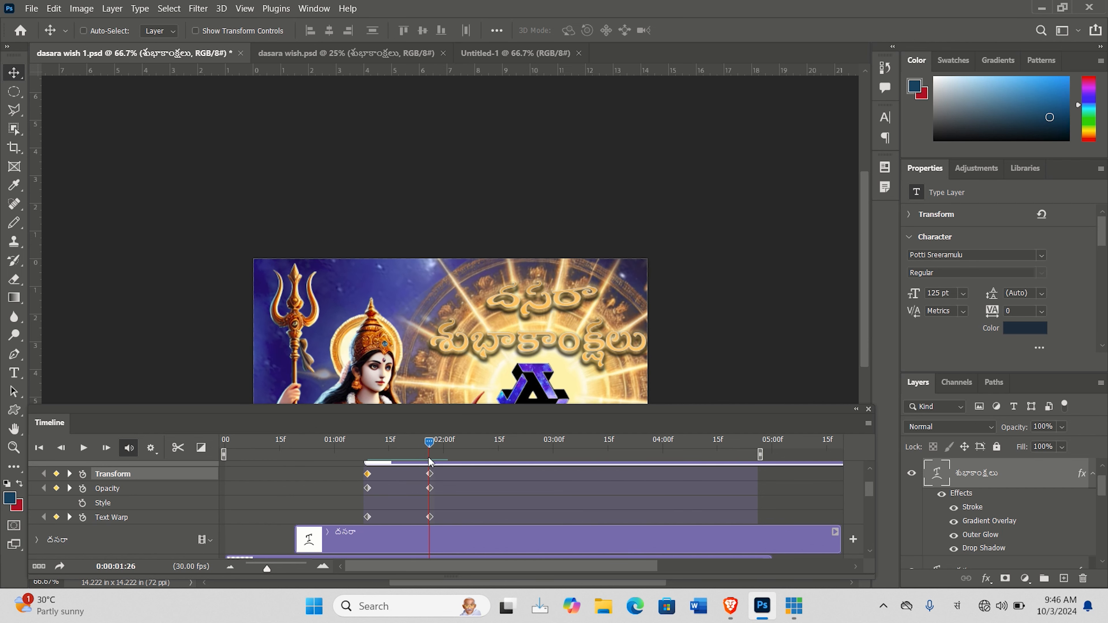
pyautogui.click(430, 516)
pyautogui.click(444, 443)
pyautogui.moveTo(444, 442); pyautogui.dragTo(449, 484)
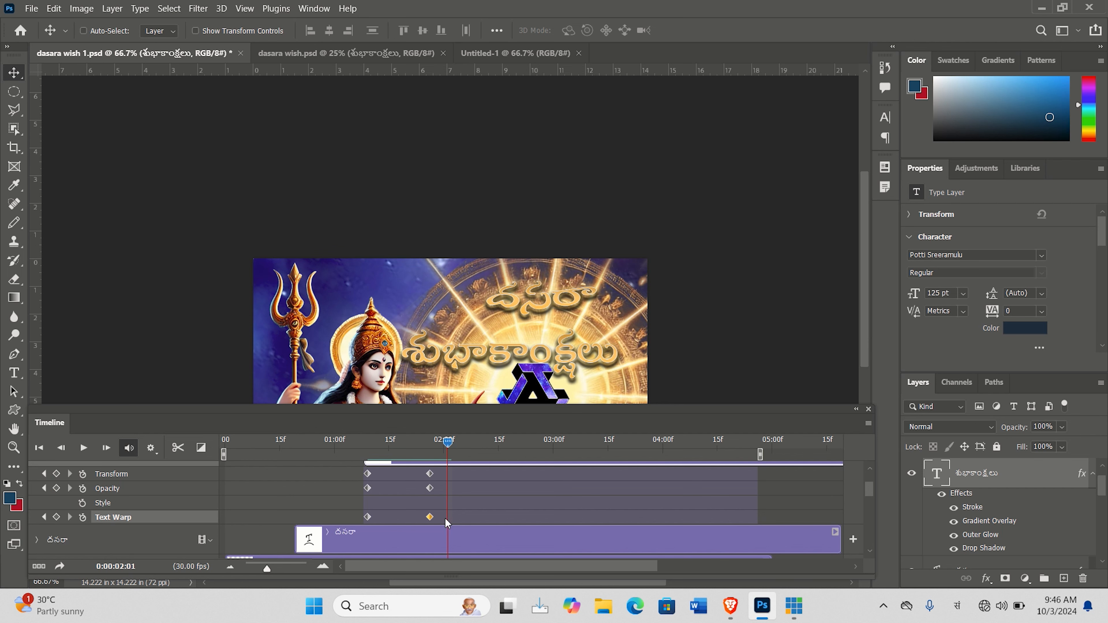
# Step: Enable Style keyframing for the శుభాకాంక్షలు layer at 0:00:01:09 and add Style keyframes at 0:00:01:26, 0:00:02:07 and 0:00:02:26
pyautogui.moveTo(449, 442); pyautogui.dragTo(368, 464)
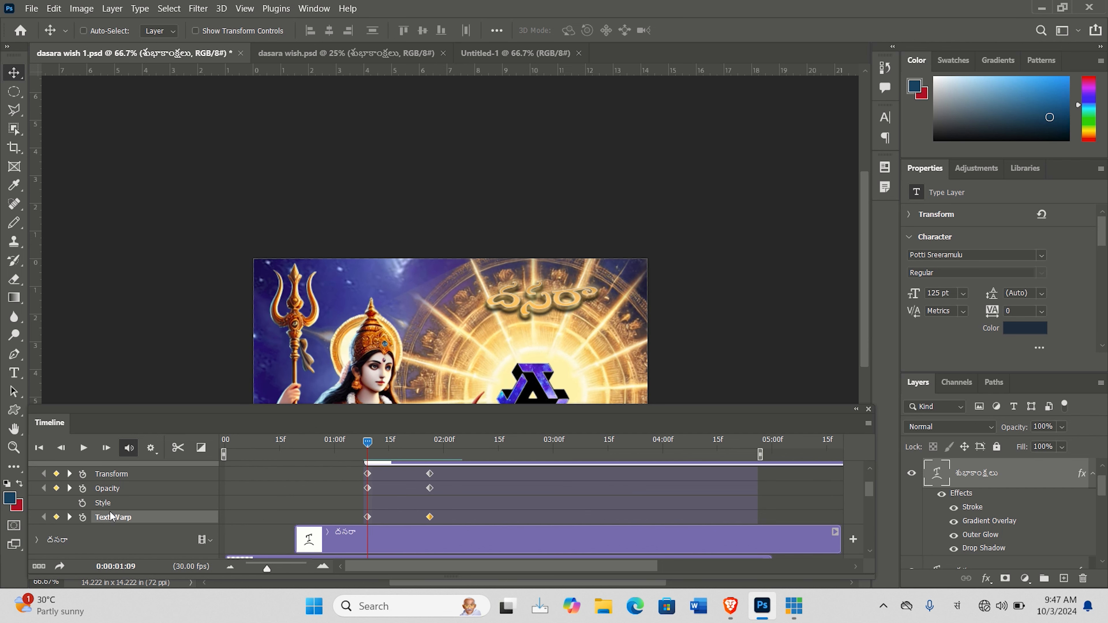
pyautogui.click(82, 503)
pyautogui.moveTo(368, 443); pyautogui.dragTo(430, 466)
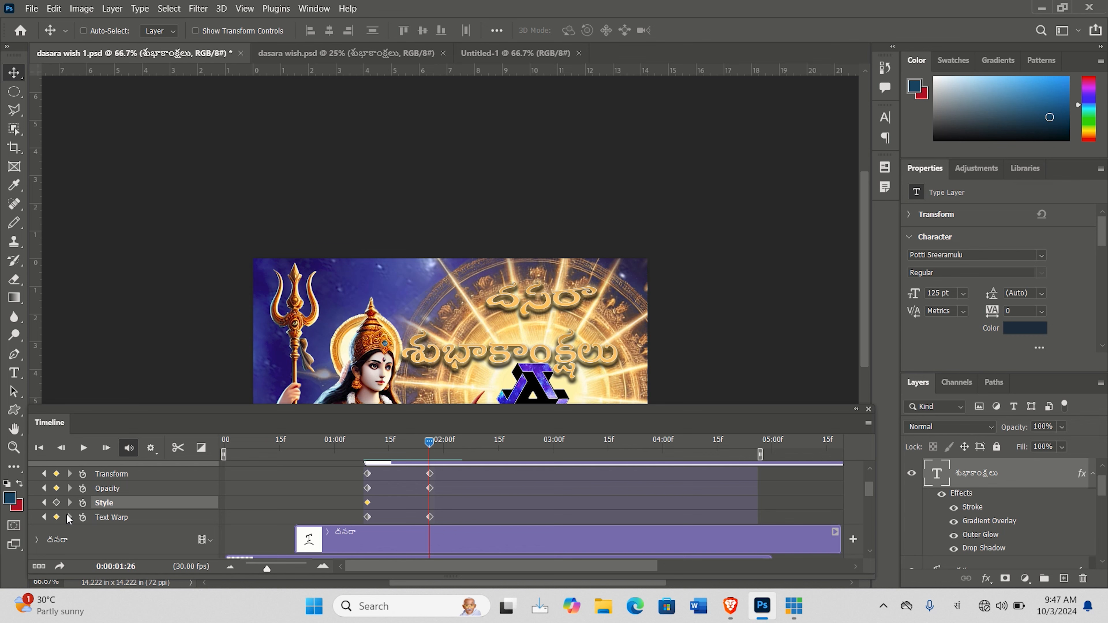
pyautogui.click(57, 502)
pyautogui.moveTo(432, 442); pyautogui.dragTo(469, 458)
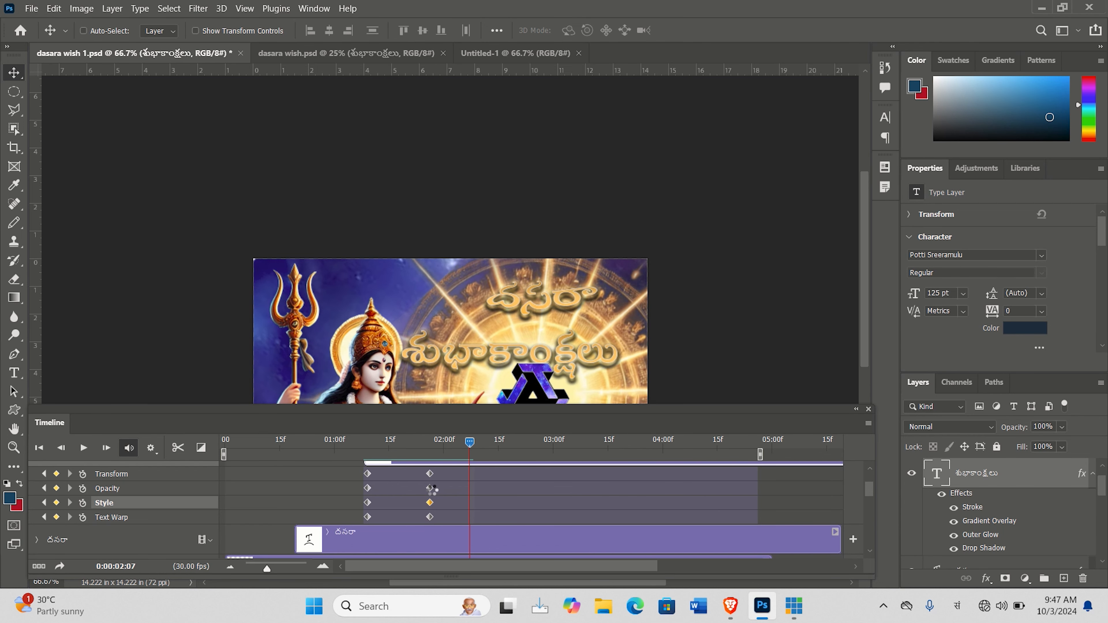
pyautogui.click(58, 503)
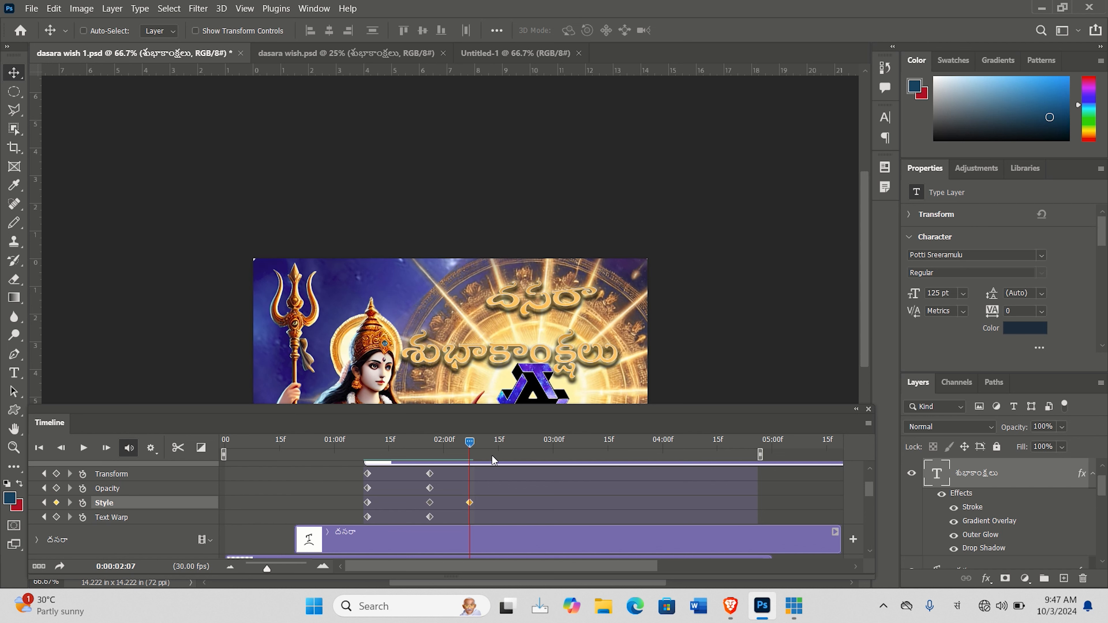
pyautogui.moveTo(474, 444); pyautogui.dragTo(538, 457)
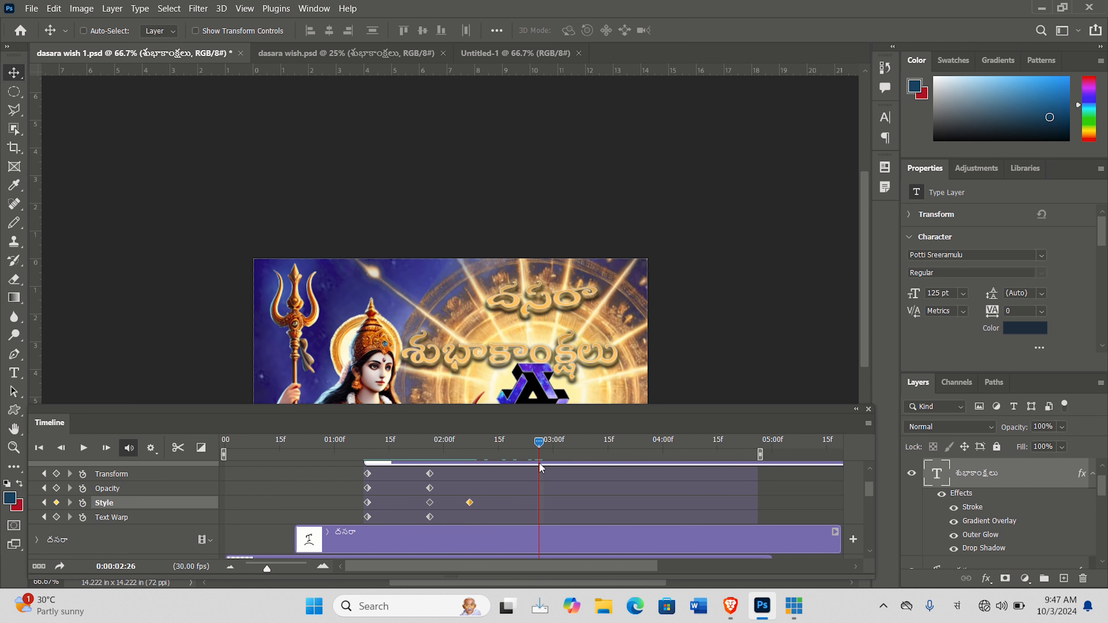
pyautogui.click(56, 502)
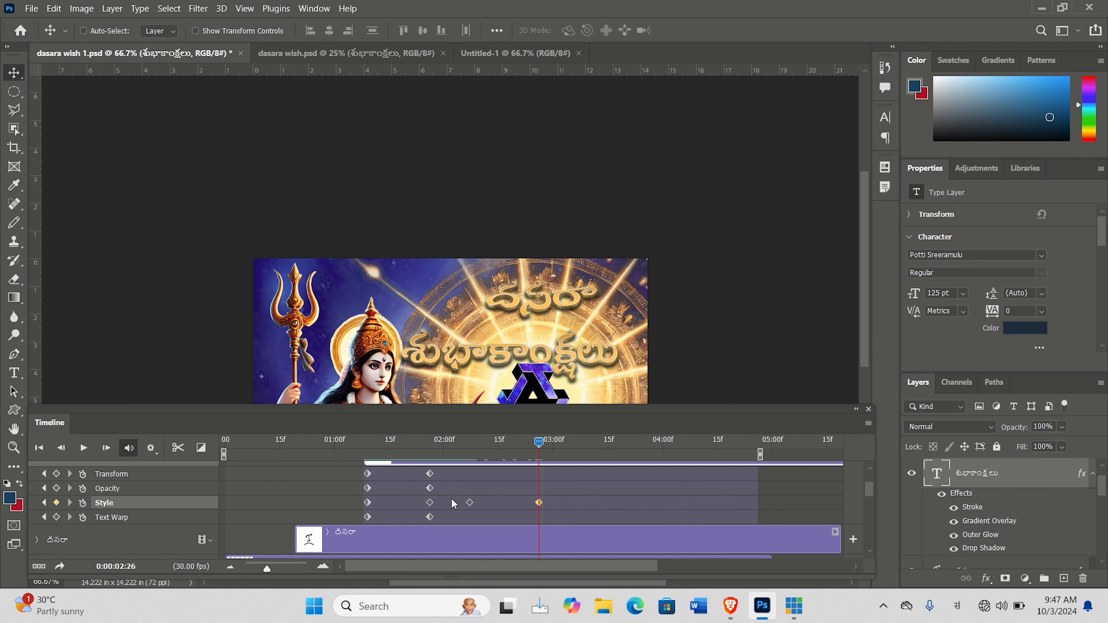
# Step: At the 0:00:02:07 Style keyframe, change the శుభాకాంక్షలు layer's Gradient Overlay to the purple-to-pink-orange preset
pyautogui.click(468, 502)
pyautogui.click(463, 445)
pyautogui.click(470, 461)
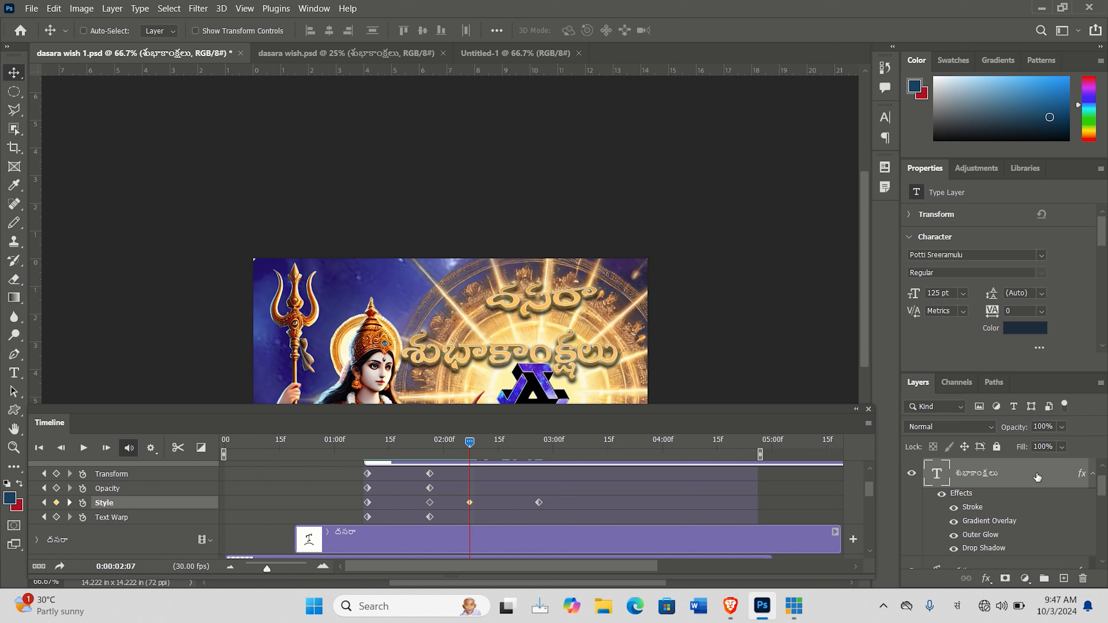
pyautogui.doubleClick(1059, 477)
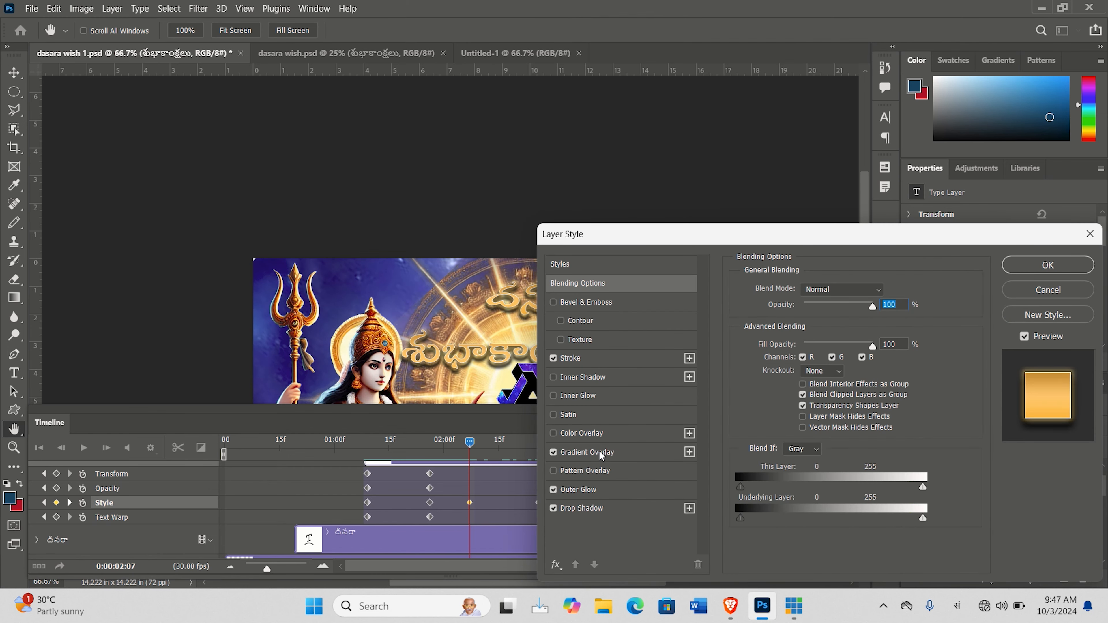
pyautogui.click(600, 458)
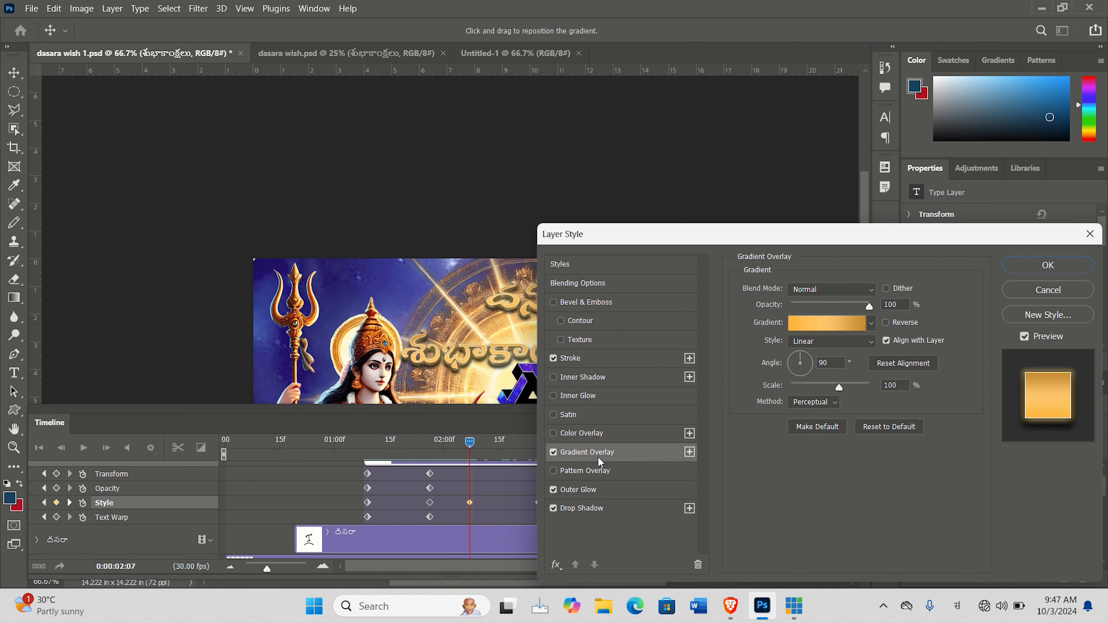
pyautogui.click(872, 323)
pyautogui.moveTo(889, 364); pyautogui.dragTo(902, 433)
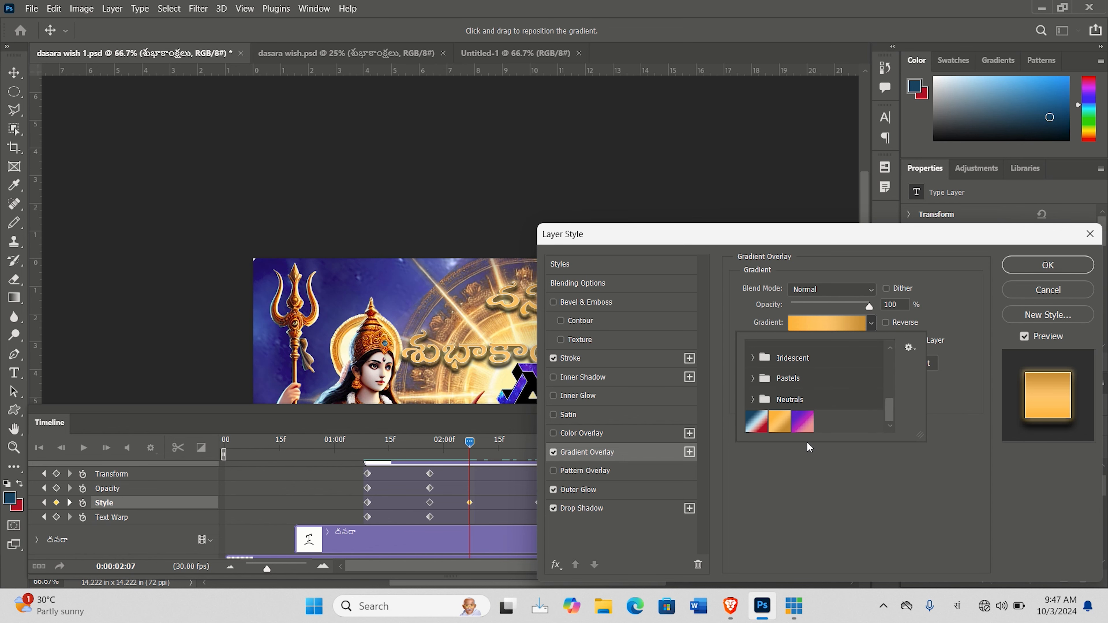
pyautogui.click(812, 422)
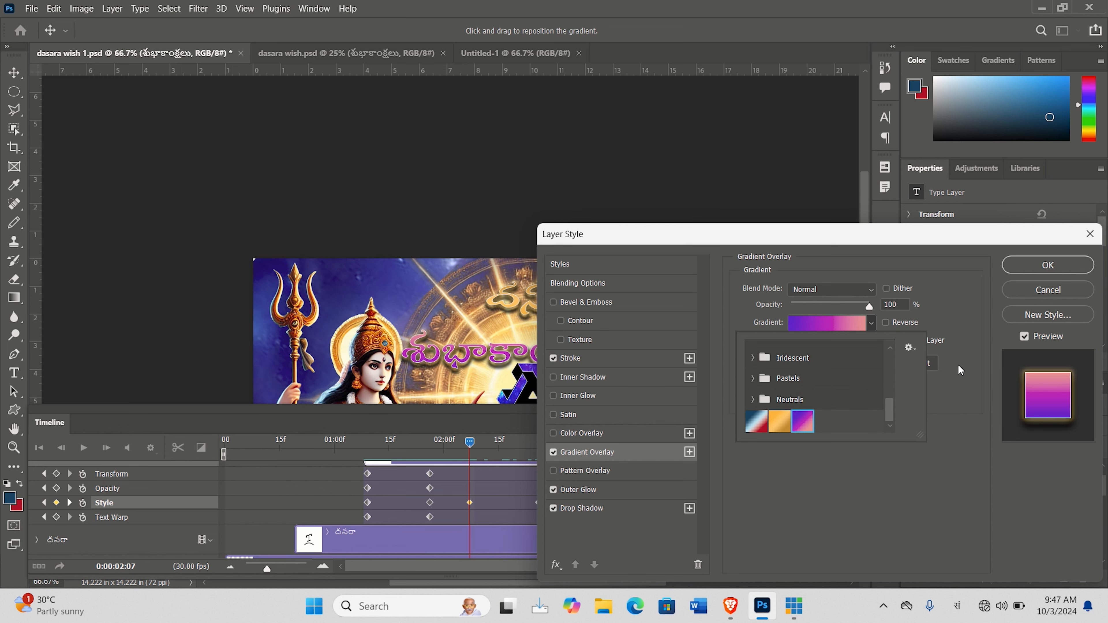
pyautogui.click(1023, 270)
pyautogui.click(1043, 265)
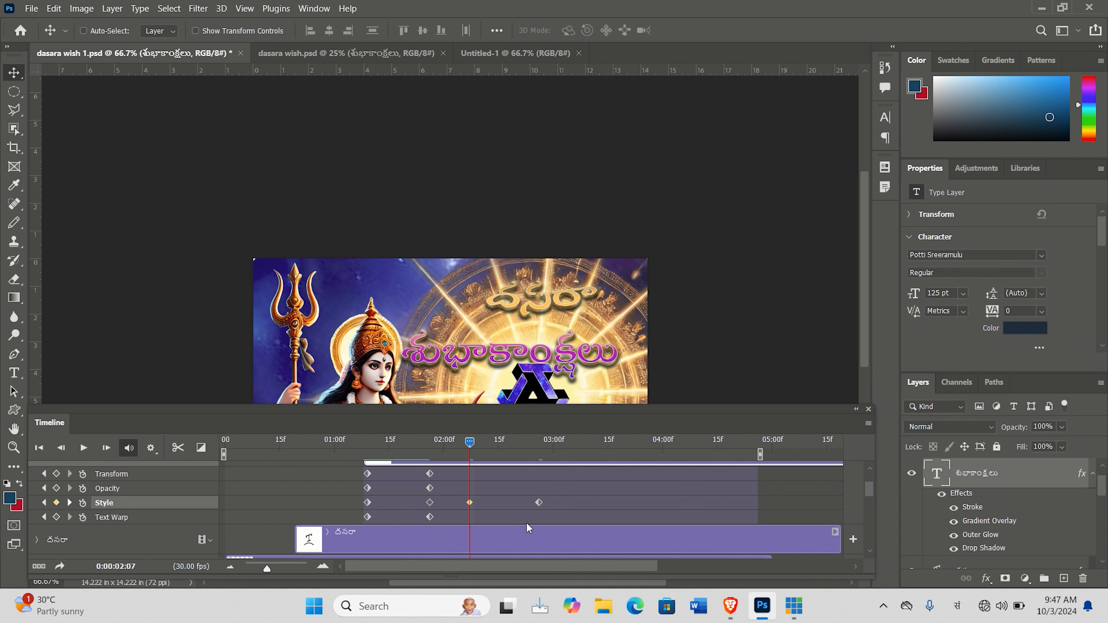
# Step: At the 0:00:02:26 Style keyframe, change the శుభాకాంక్షలు layer's Gradient Overlay to the red-to-purple preset from the Reds group
pyautogui.moveTo(467, 441); pyautogui.dragTo(536, 563)
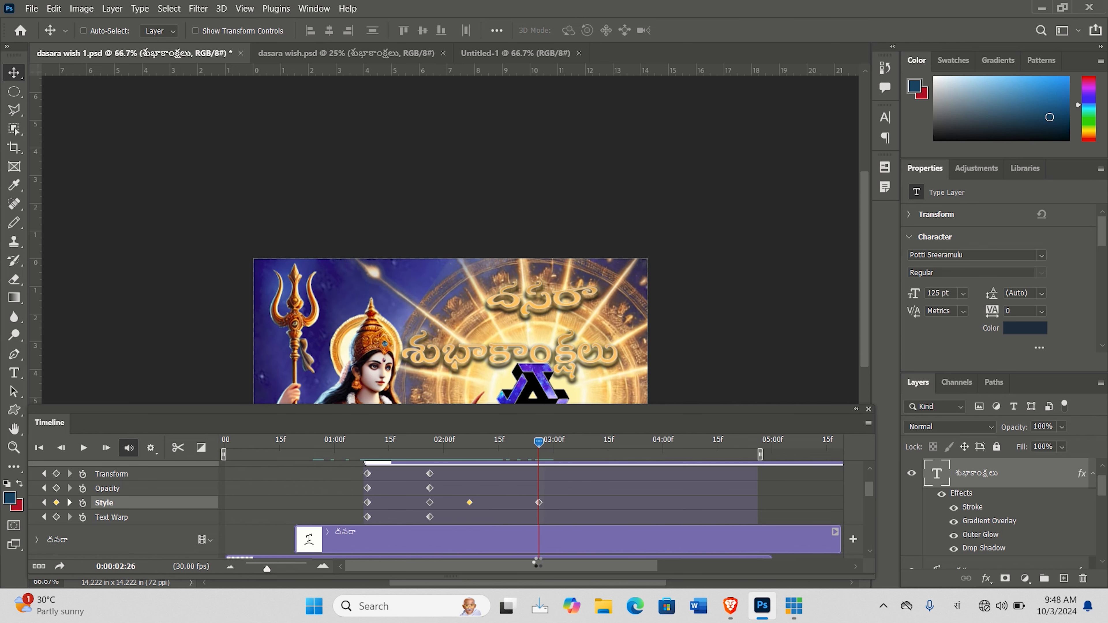
pyautogui.click(539, 502)
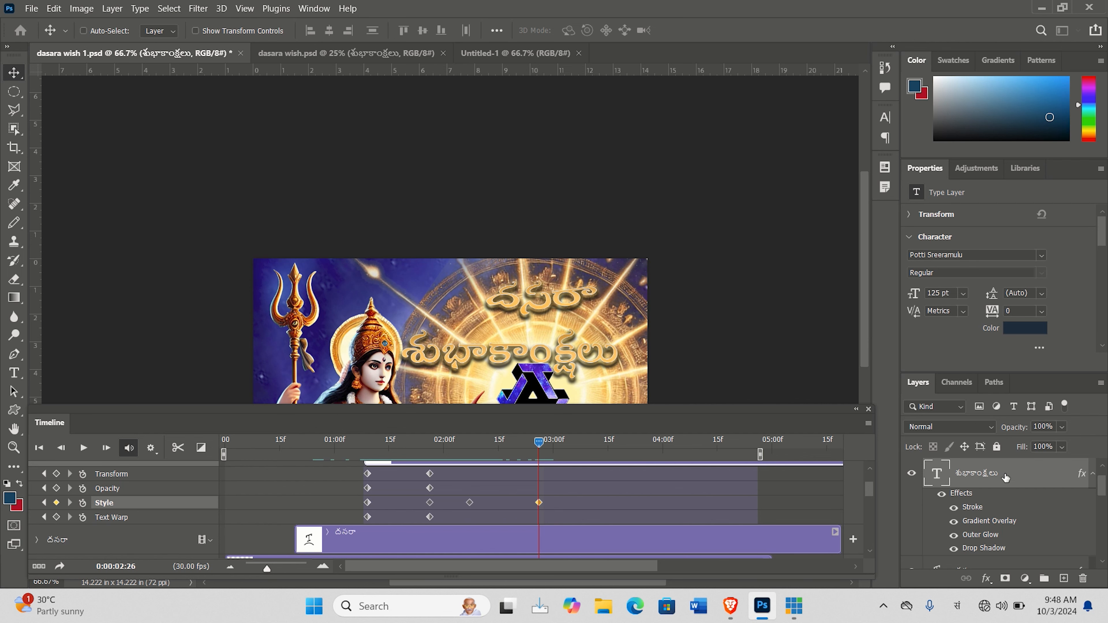
pyautogui.doubleClick(1055, 475)
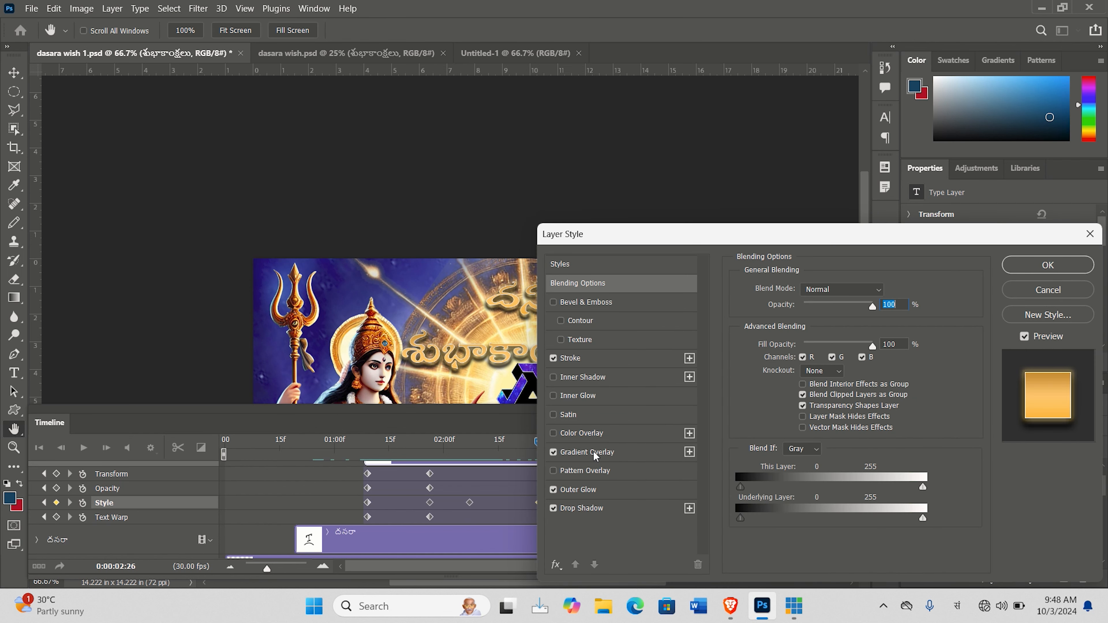
pyautogui.click(619, 454)
pyautogui.click(871, 323)
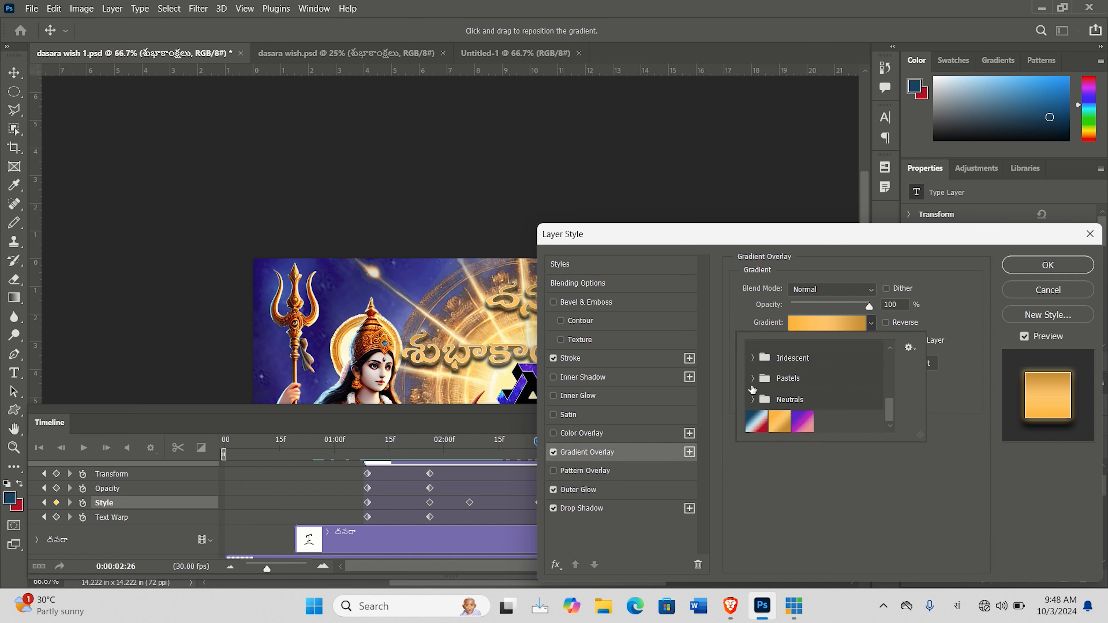
pyautogui.scroll(5, 801, 391)
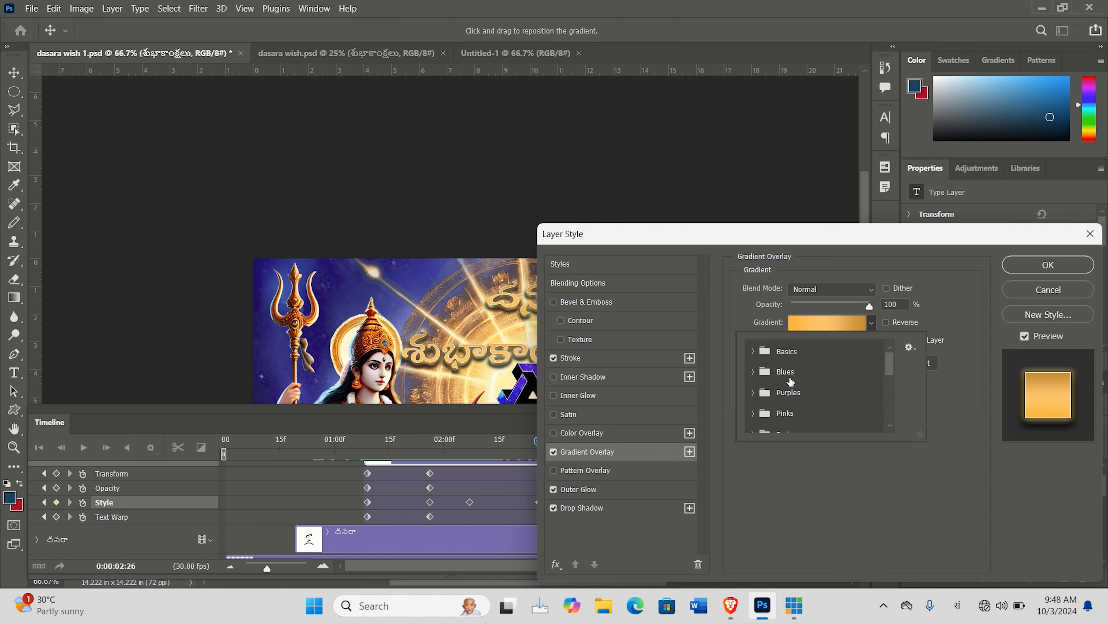
pyautogui.click(752, 392)
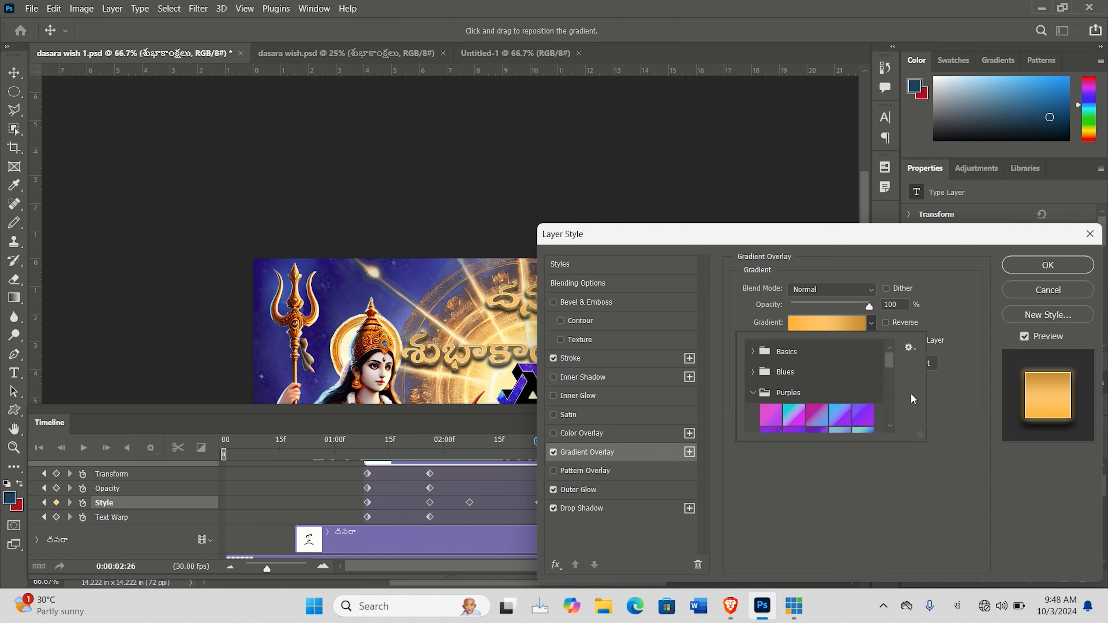
pyautogui.moveTo(892, 364); pyautogui.dragTo(895, 391)
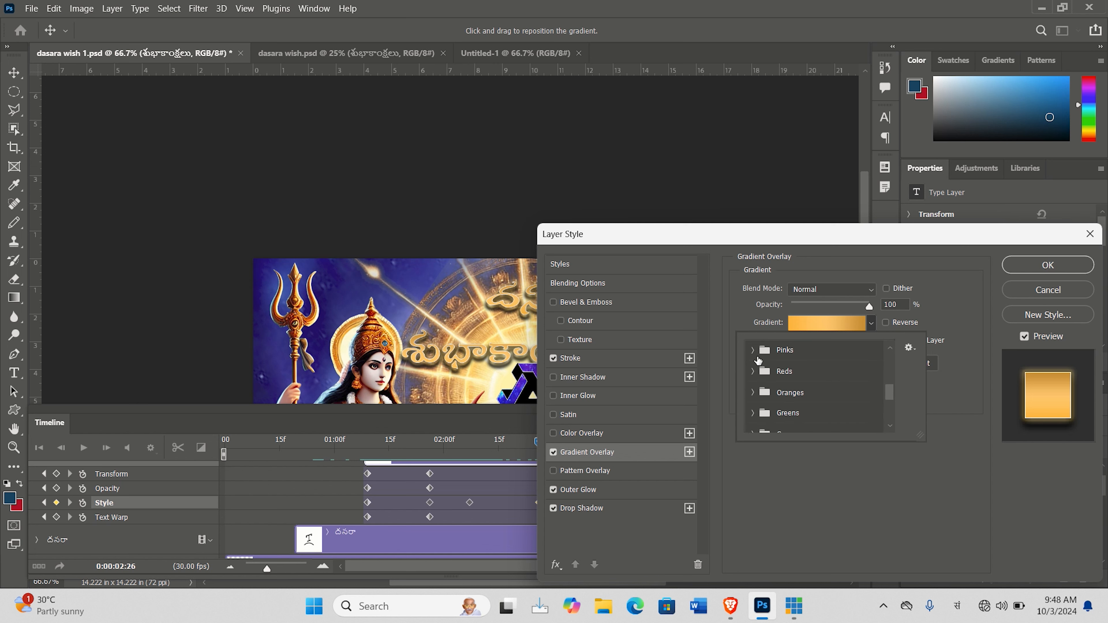
pyautogui.click(753, 350)
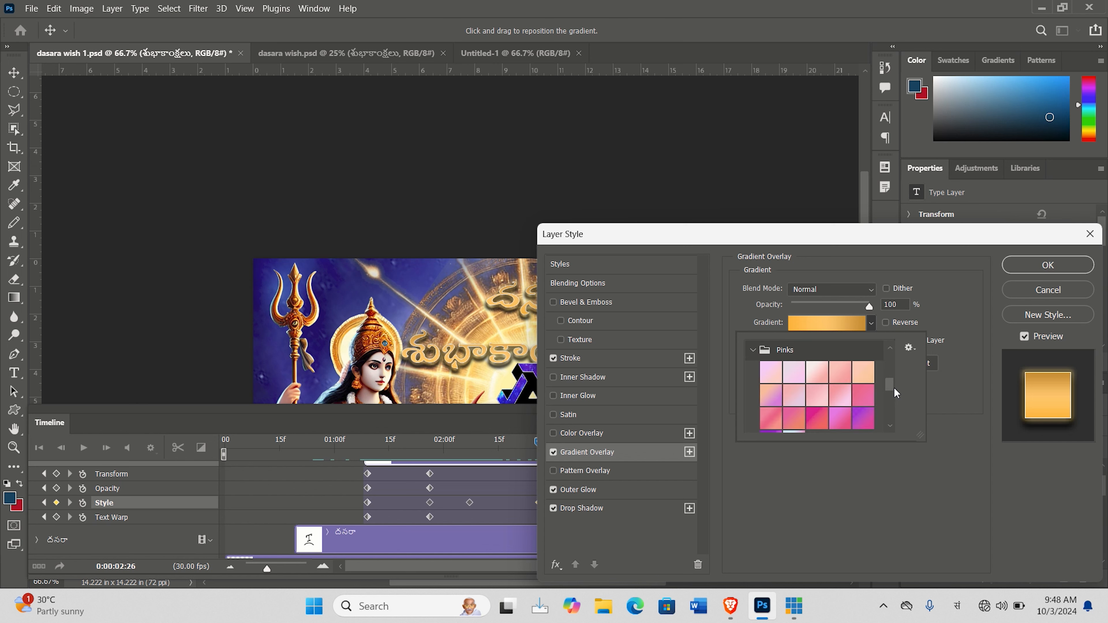
pyautogui.moveTo(891, 387); pyautogui.dragTo(892, 393)
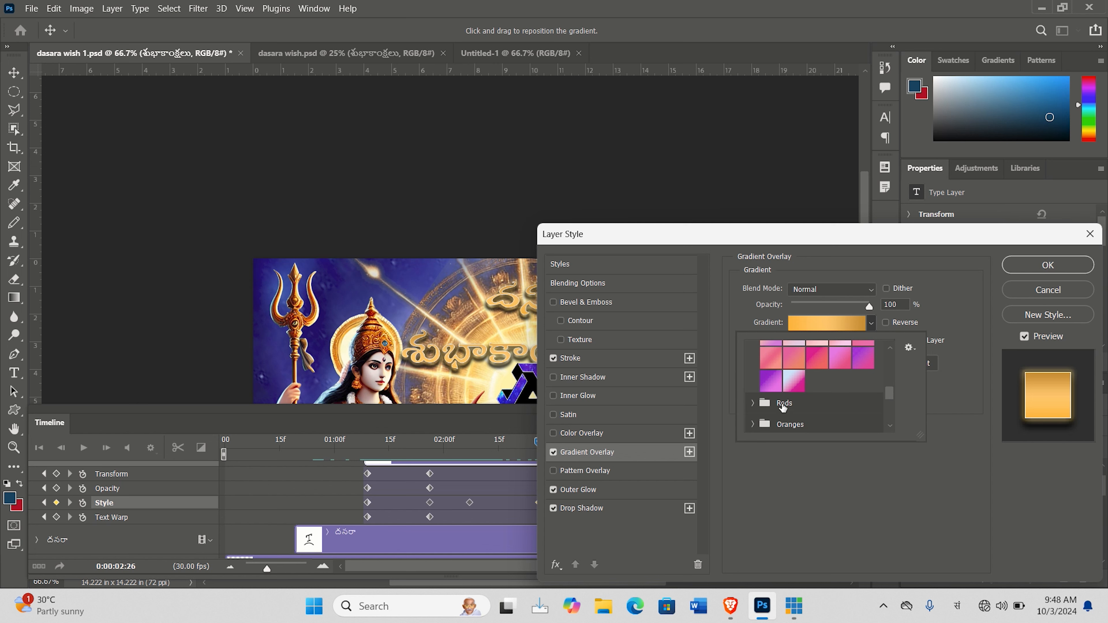
pyautogui.click(753, 408)
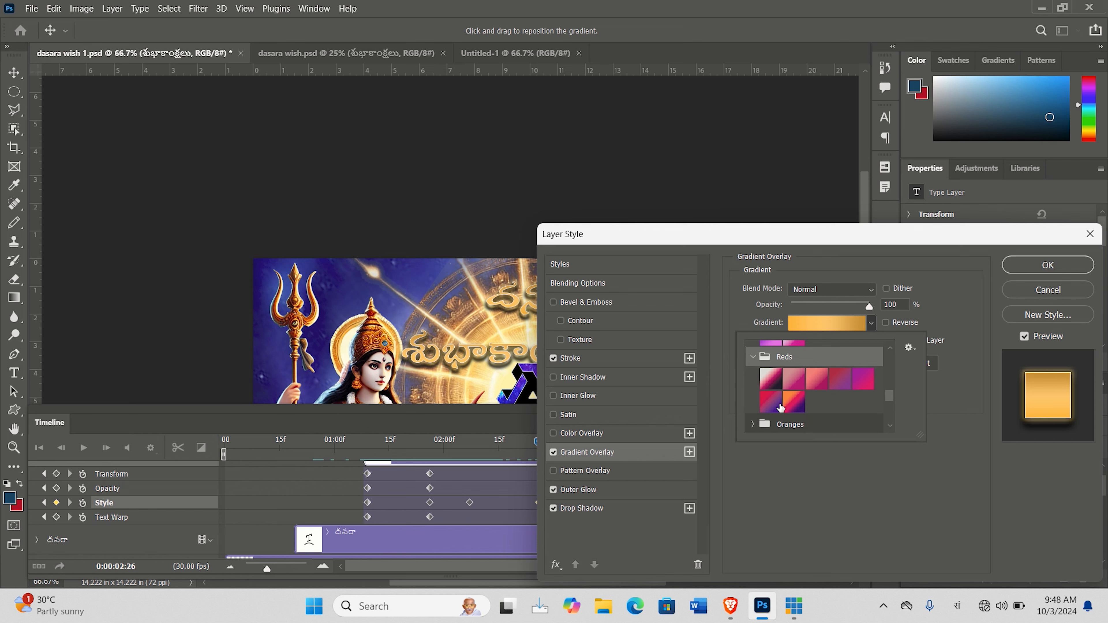
pyautogui.click(777, 406)
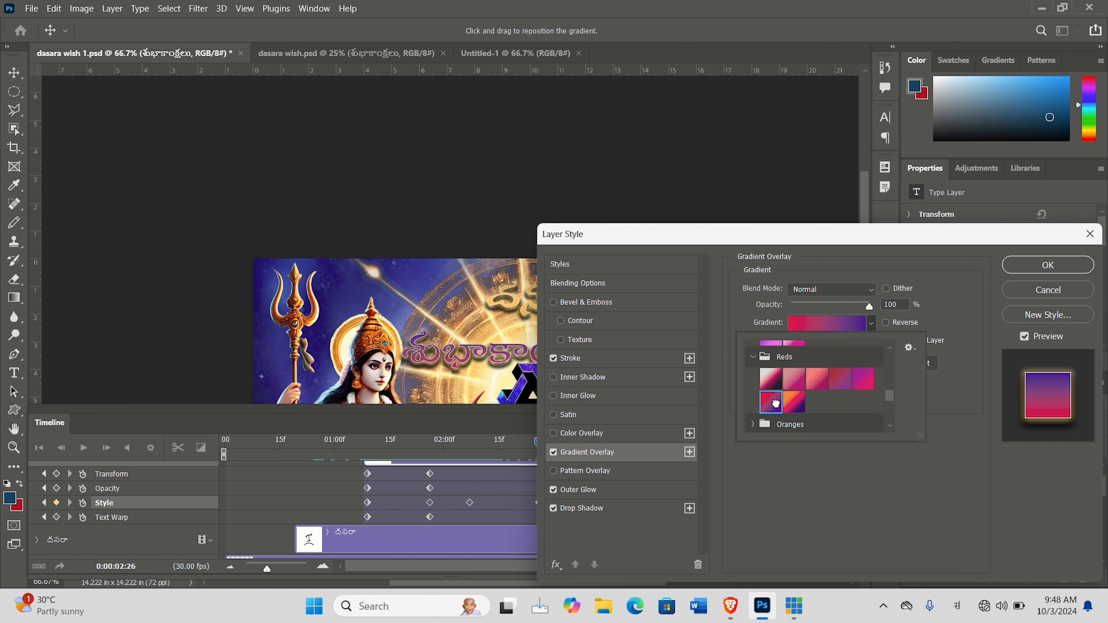
pyautogui.click(1058, 264)
pyautogui.press('Return')
# Step: At the 0:00:01:26 Transform keyframe, reposition the శుభాకాంక్షలు text slightly higher and further right, and preview the motion through 0:00:02:22
pyautogui.moveTo(541, 444); pyautogui.dragTo(429, 508)
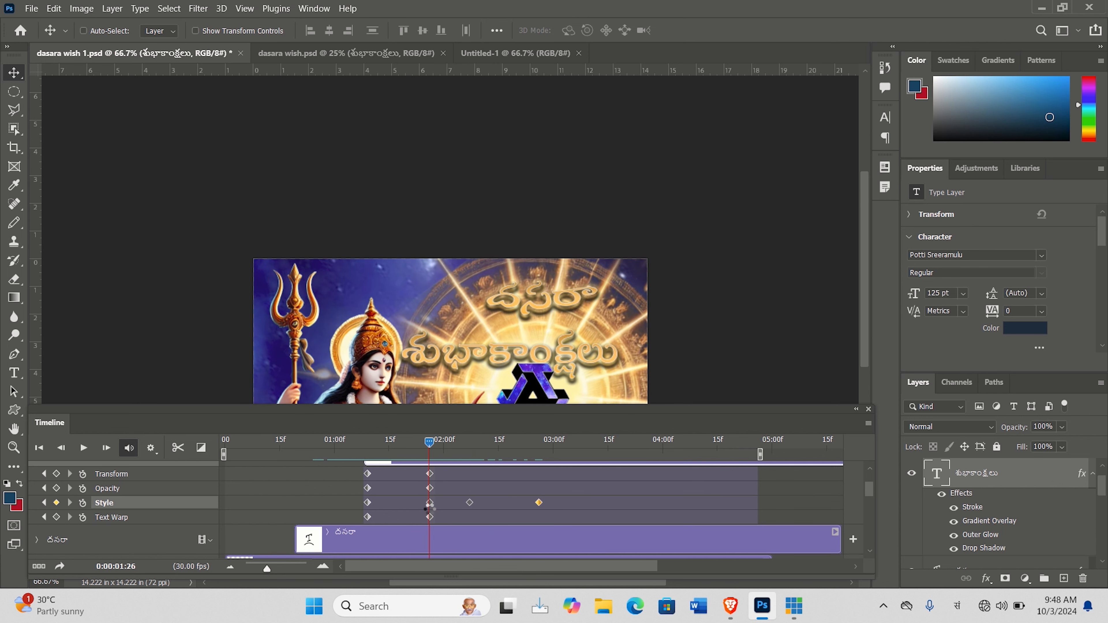
pyautogui.click(431, 474)
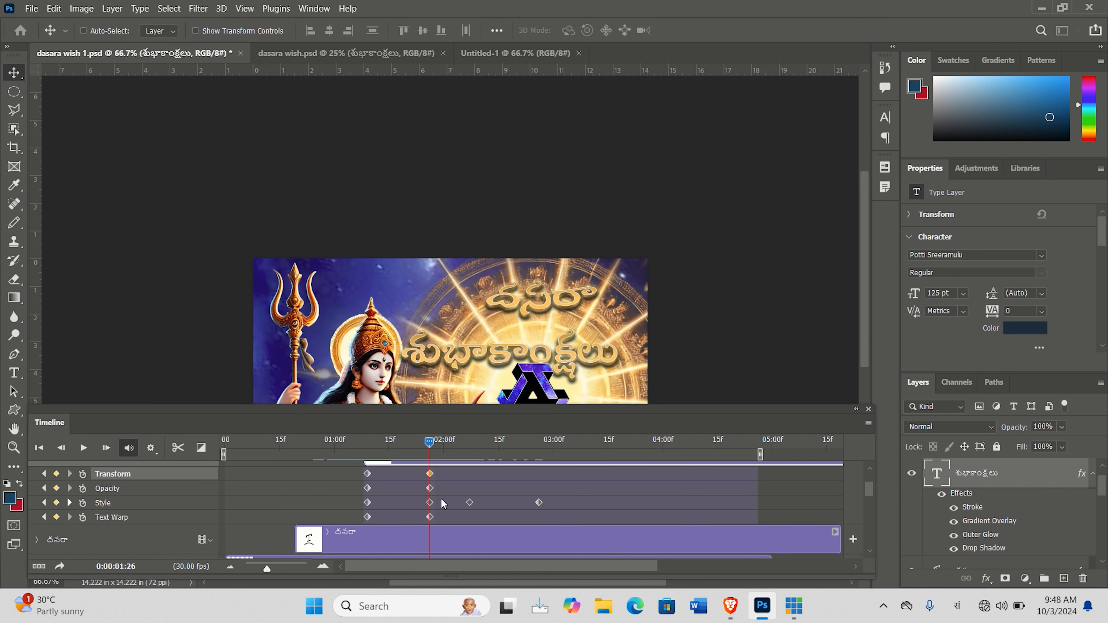
pyautogui.press('space')
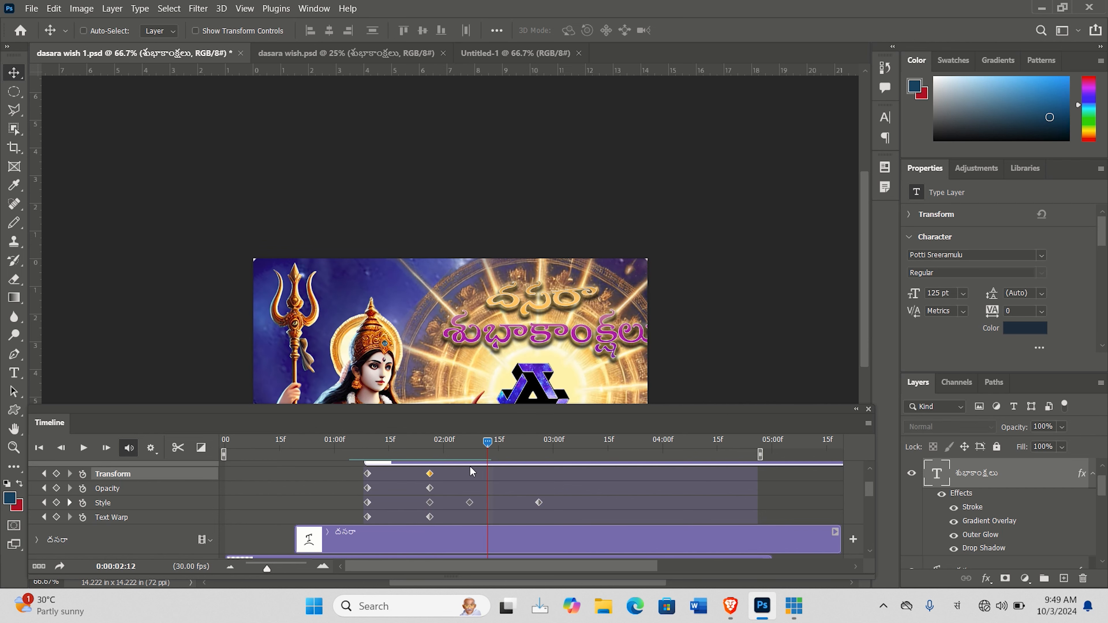
pyautogui.moveTo(482, 446); pyautogui.dragTo(523, 485)
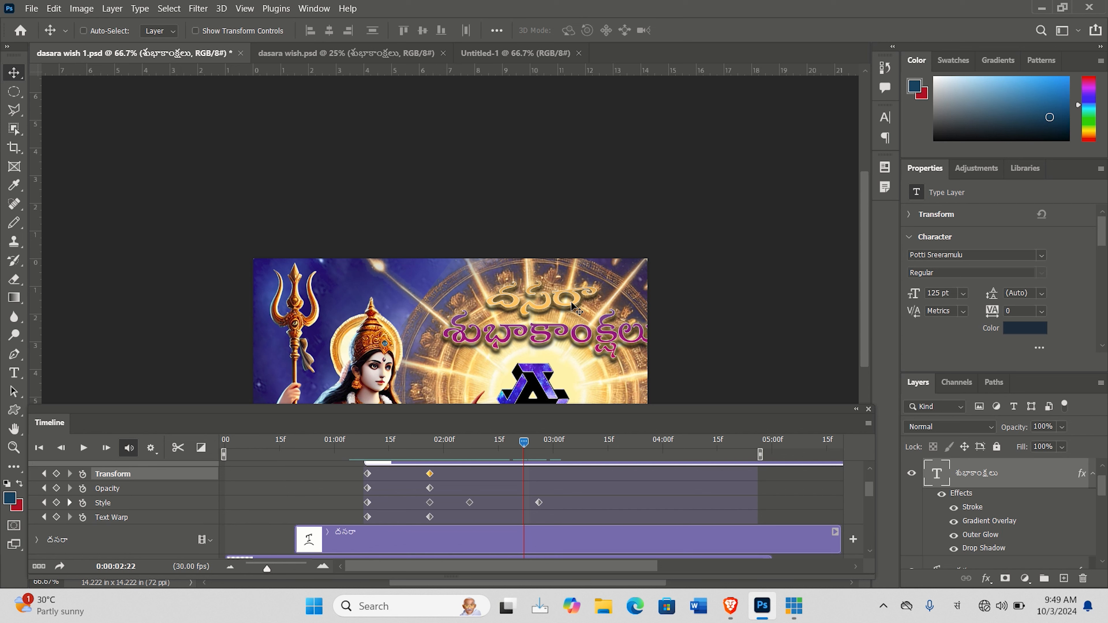
# Step: Shift the Telugu Tutorials Tube clip to start at about 0:00:02:02 and scrub the animation from near its beginning to 0:00:02:08
pyautogui.moveTo(867, 266); pyautogui.dragTo(870, 302)
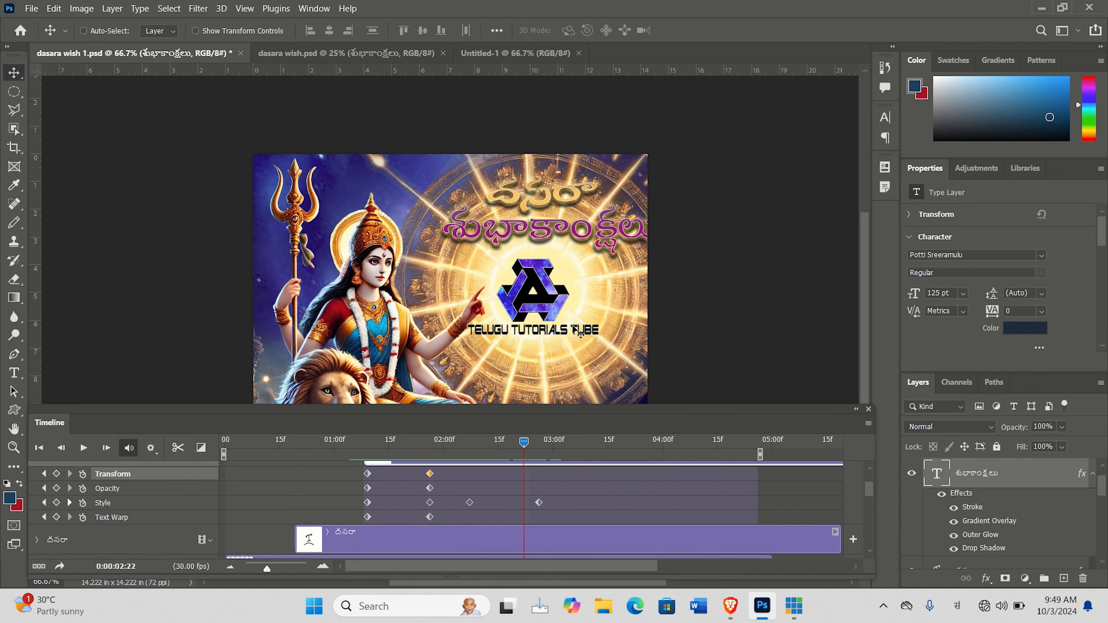
pyautogui.moveTo(868, 496); pyautogui.dragTo(868, 472)
pyautogui.click(521, 475)
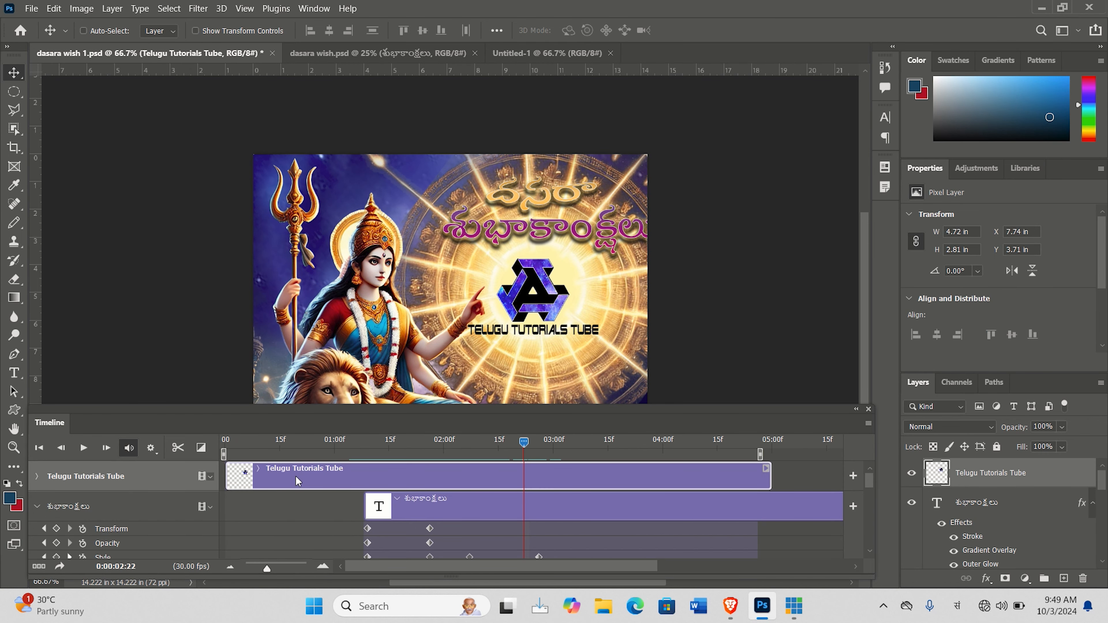
pyautogui.moveTo(323, 480); pyautogui.dragTo(522, 476)
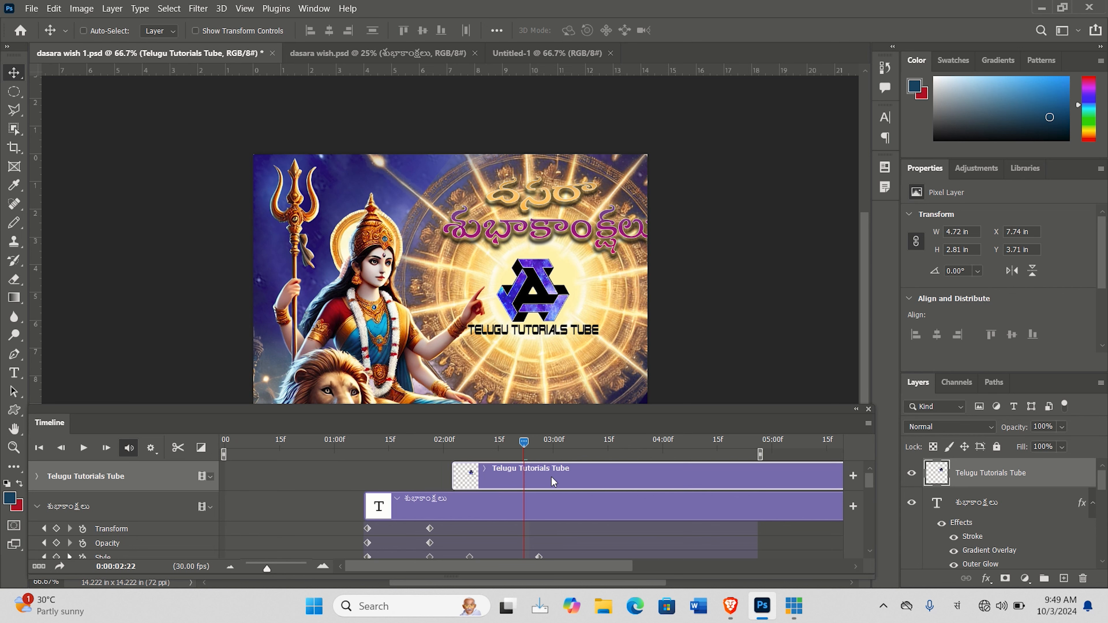
pyautogui.moveTo(527, 443); pyautogui.dragTo(238, 495)
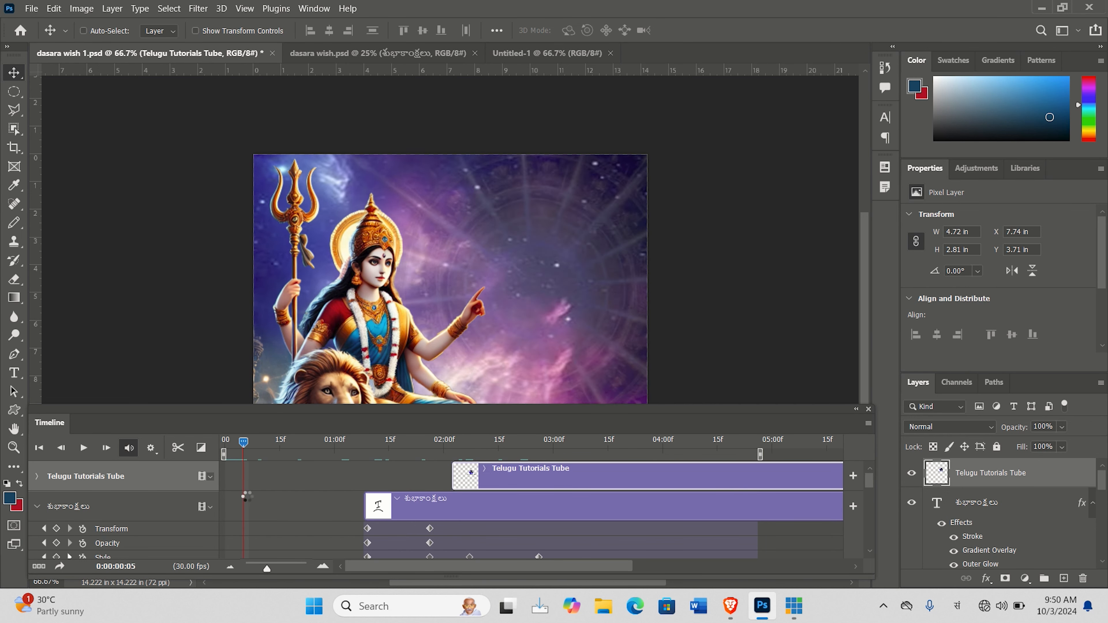
pyautogui.moveTo(239, 498); pyautogui.dragTo(475, 462)
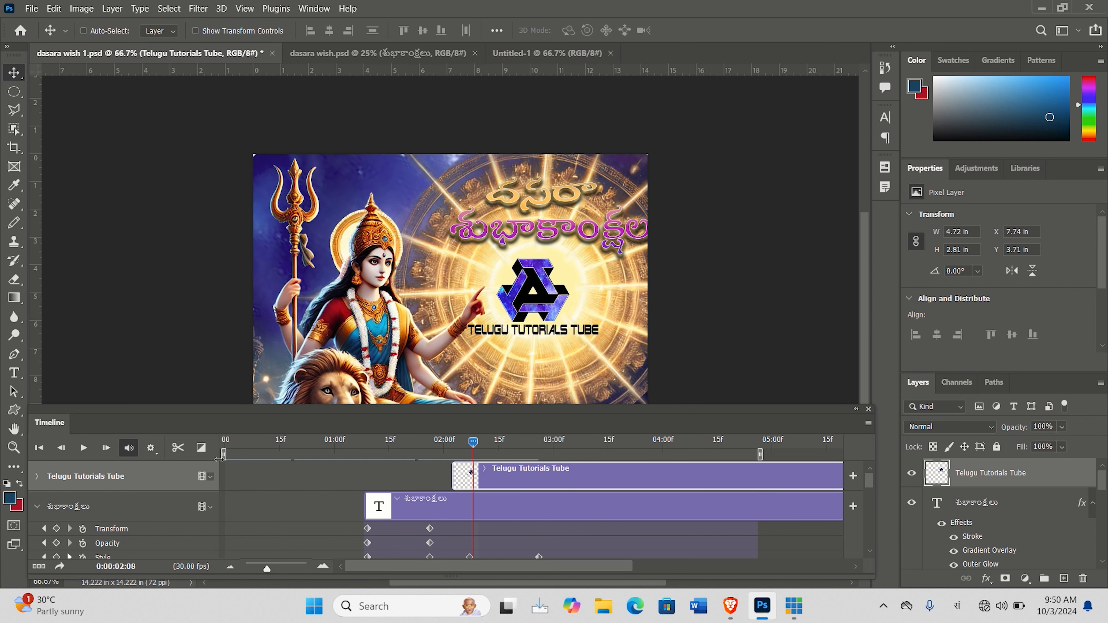
# Step: Enable Opacity keyframing for the Telugu Tutorials Tube layer at 0:00:02:03 and add a second Opacity keyframe at 0:00:02:24
pyautogui.click(37, 476)
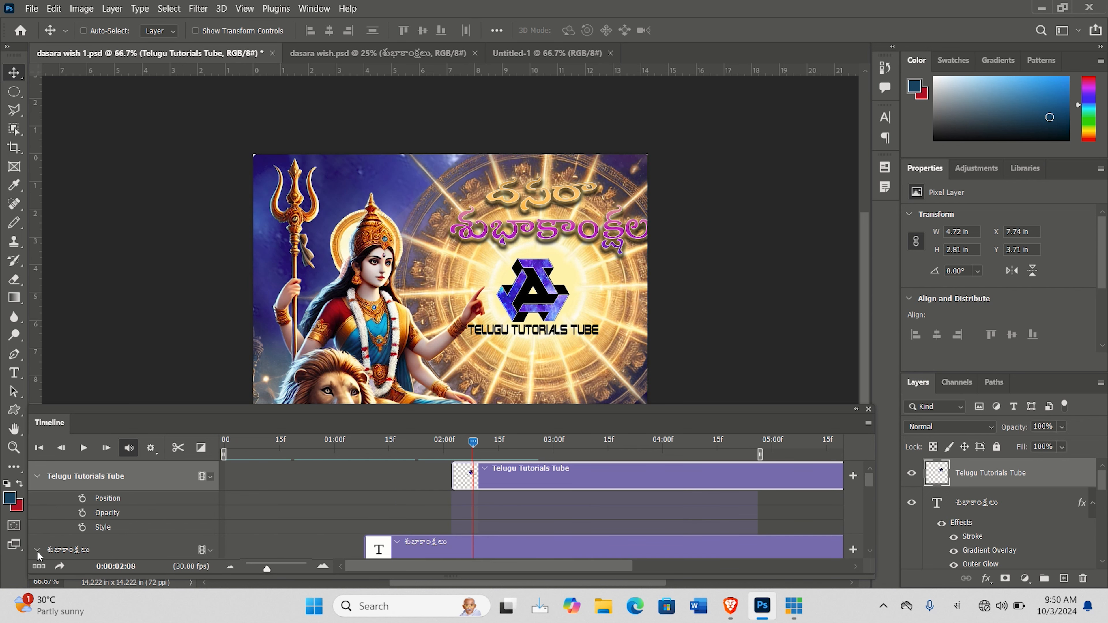
pyautogui.moveTo(473, 443); pyautogui.dragTo(455, 442)
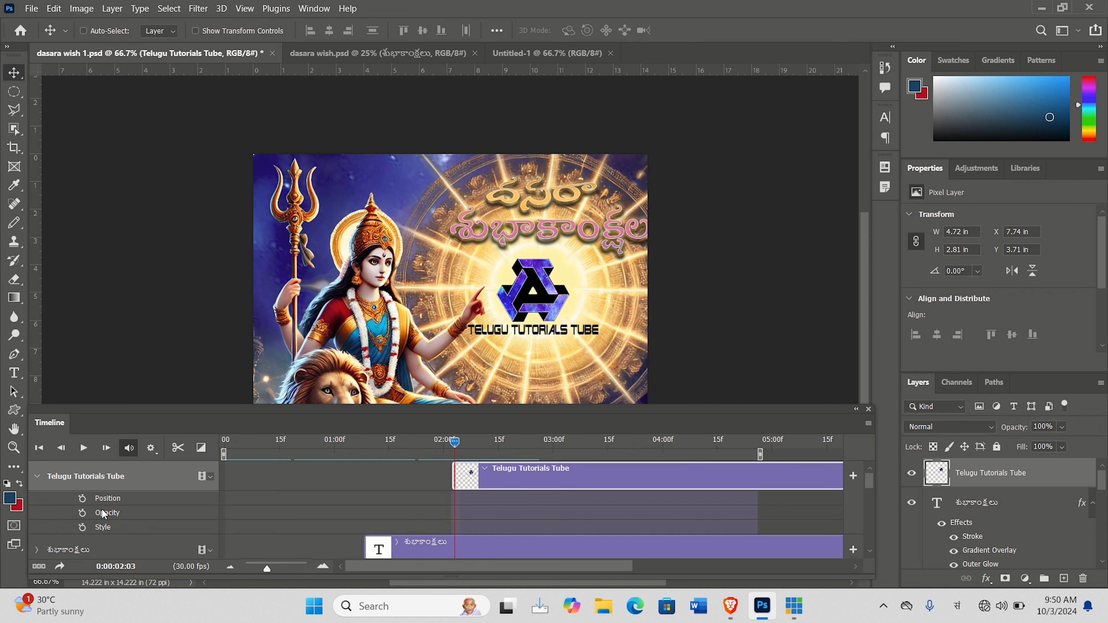
pyautogui.click(82, 513)
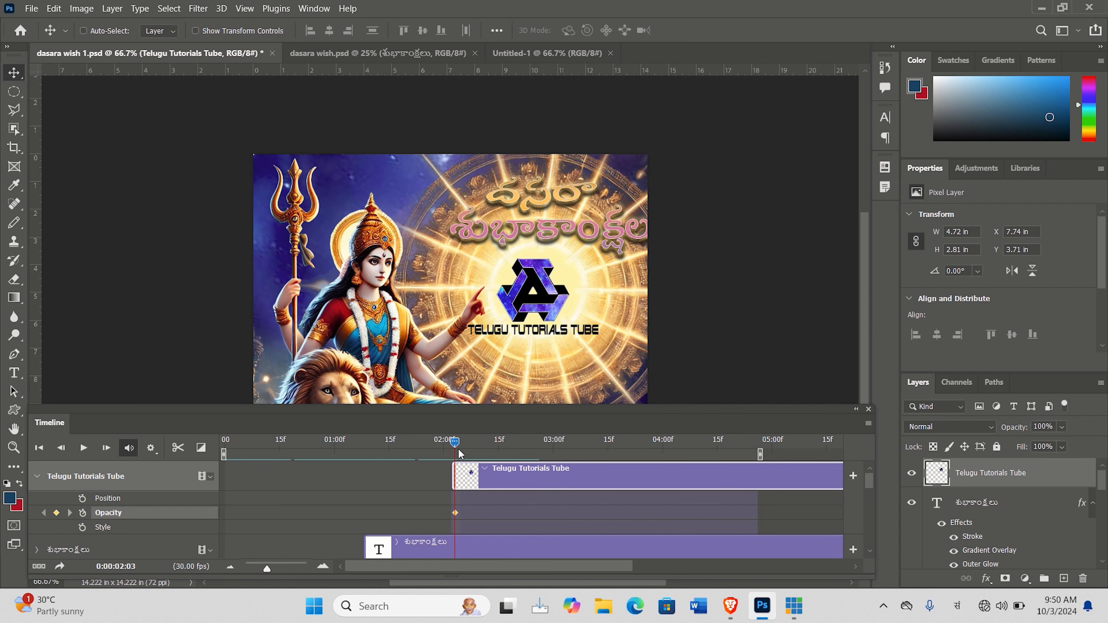
pyautogui.moveTo(456, 442); pyautogui.dragTo(531, 442)
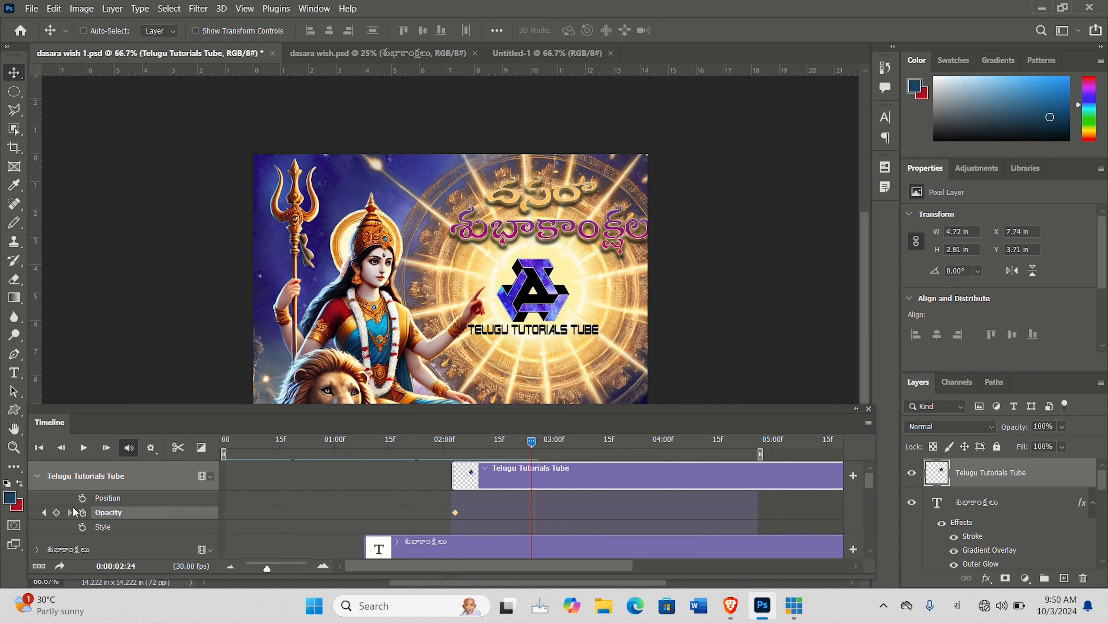
pyautogui.click(57, 513)
# Step: Set the Telugu Tutorials Tube layer's opacity to 3% at the 0:00:02:03 keyframe
pyautogui.moveTo(531, 442); pyautogui.dragTo(455, 443)
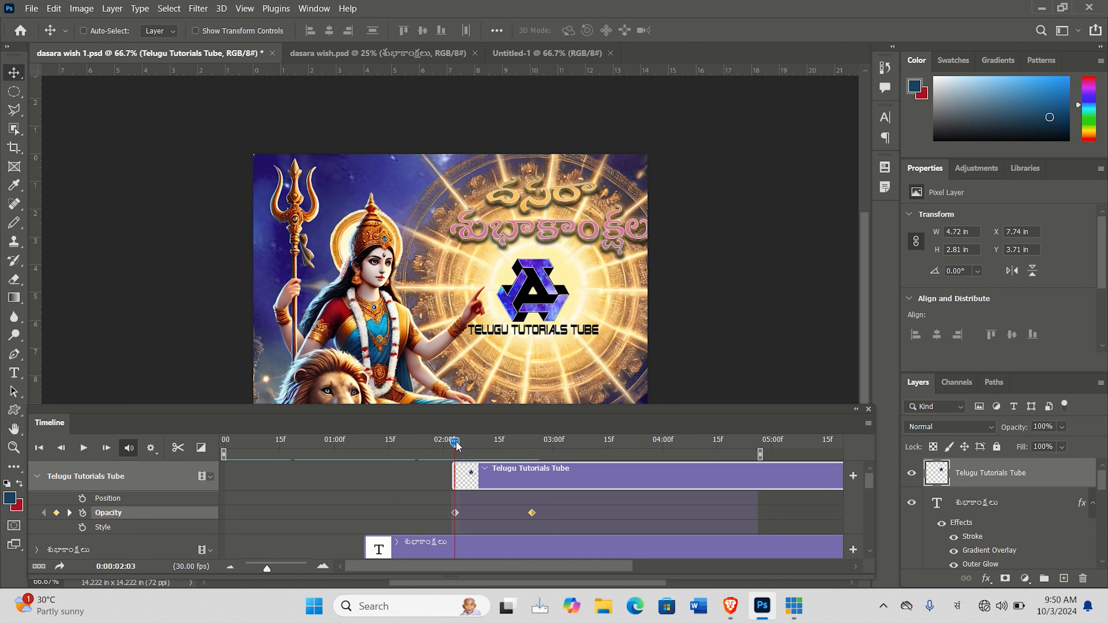
pyautogui.click(457, 513)
pyautogui.click(1063, 427)
pyautogui.moveTo(1073, 441); pyautogui.dragTo(1013, 448)
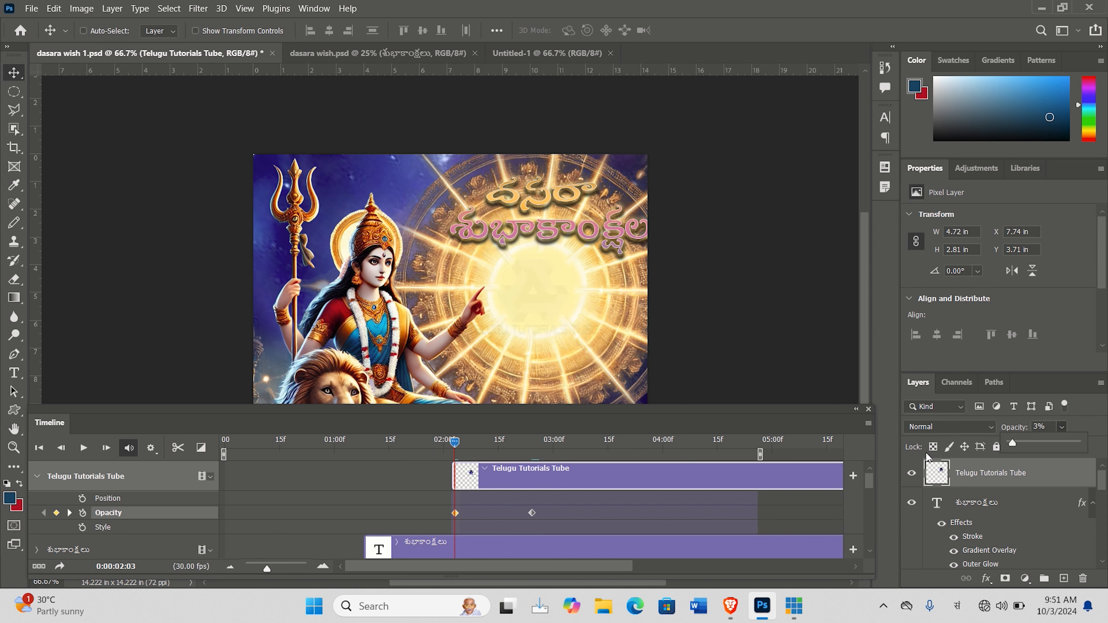
# Step: Preview the Telugu Tutorials Tube logo's fade-in, and play the whole animation from the beginning
pyautogui.moveTo(455, 443)
pyautogui.mouseDown()
pyautogui.moveTo(358, 442)
pyautogui.moveTo(447, 442)
pyautogui.mouseUp()
pyautogui.press('space')
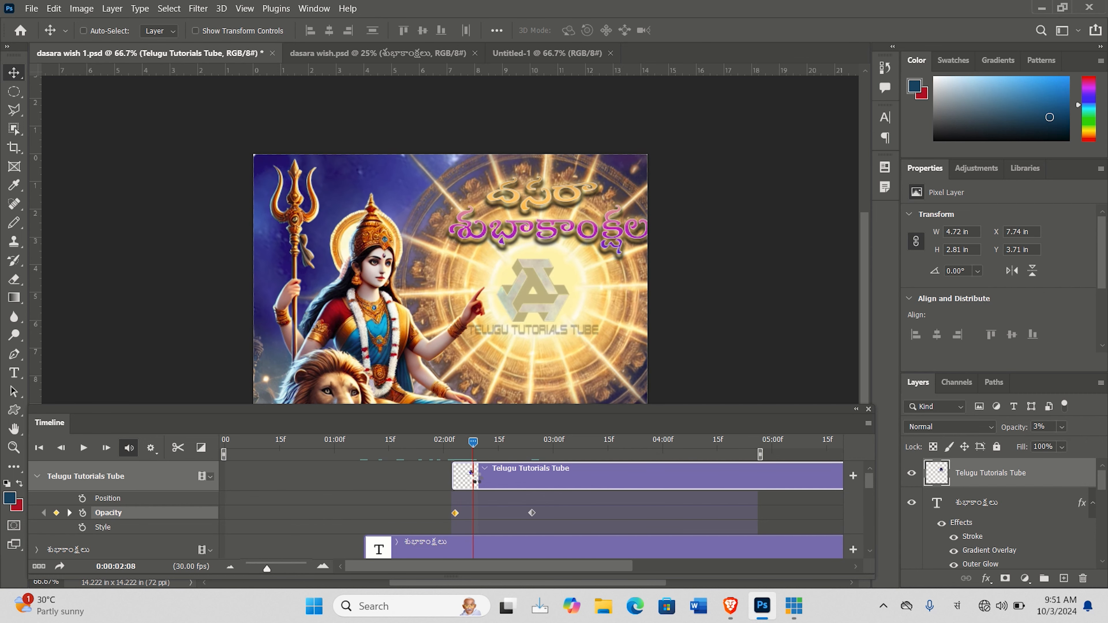
pyautogui.moveTo(417, 492); pyautogui.dragTo(173, 551)
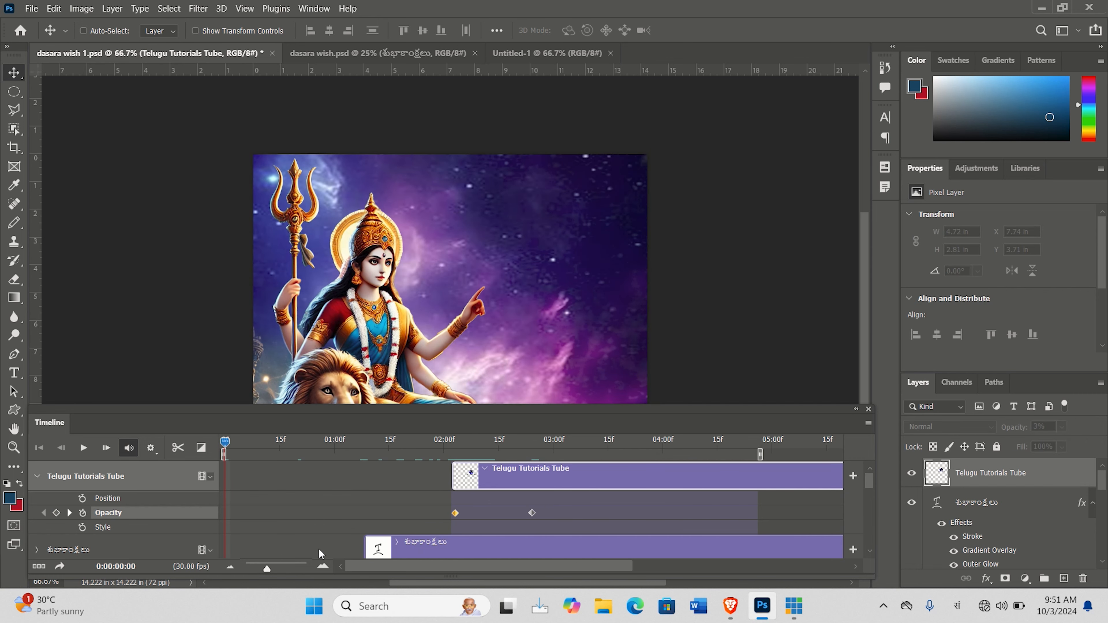
pyautogui.press('space')
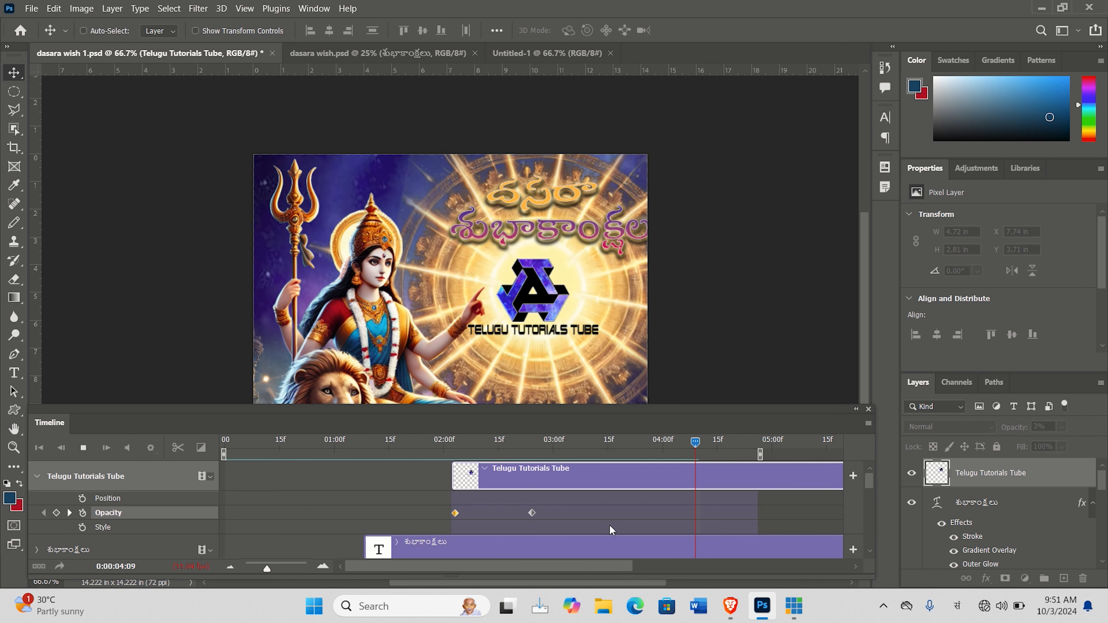
pyautogui.press('space')
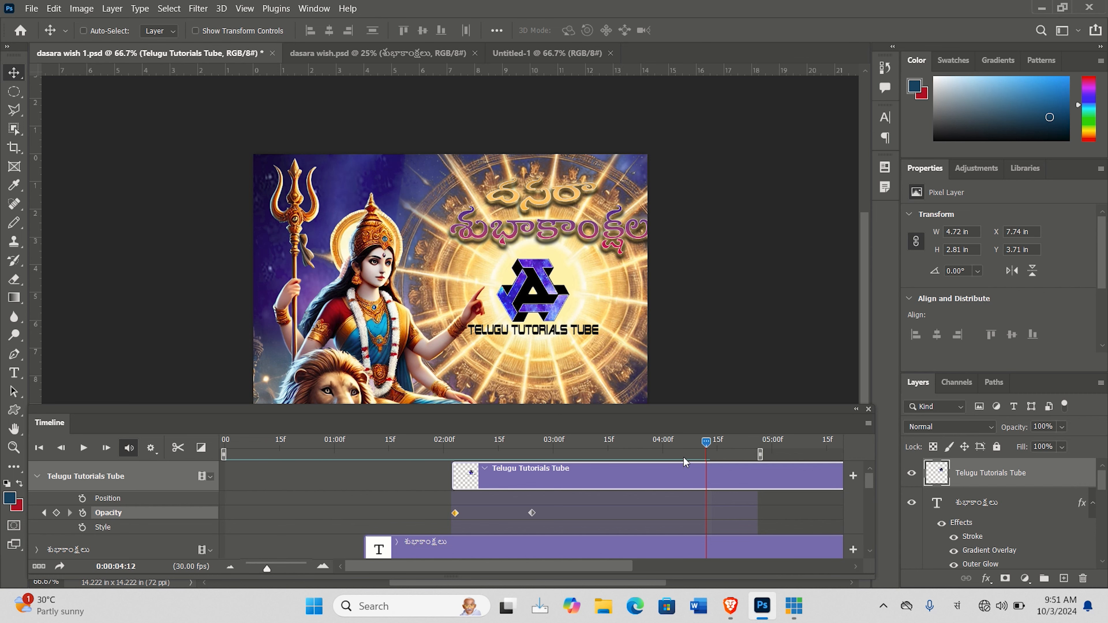
pyautogui.moveTo(706, 441)
pyautogui.mouseDown()
pyautogui.moveTo(408, 441)
pyautogui.moveTo(192, 469)
pyautogui.moveTo(236, 489)
pyautogui.moveTo(763, 498)
pyautogui.moveTo(634, 495)
pyautogui.mouseUp()
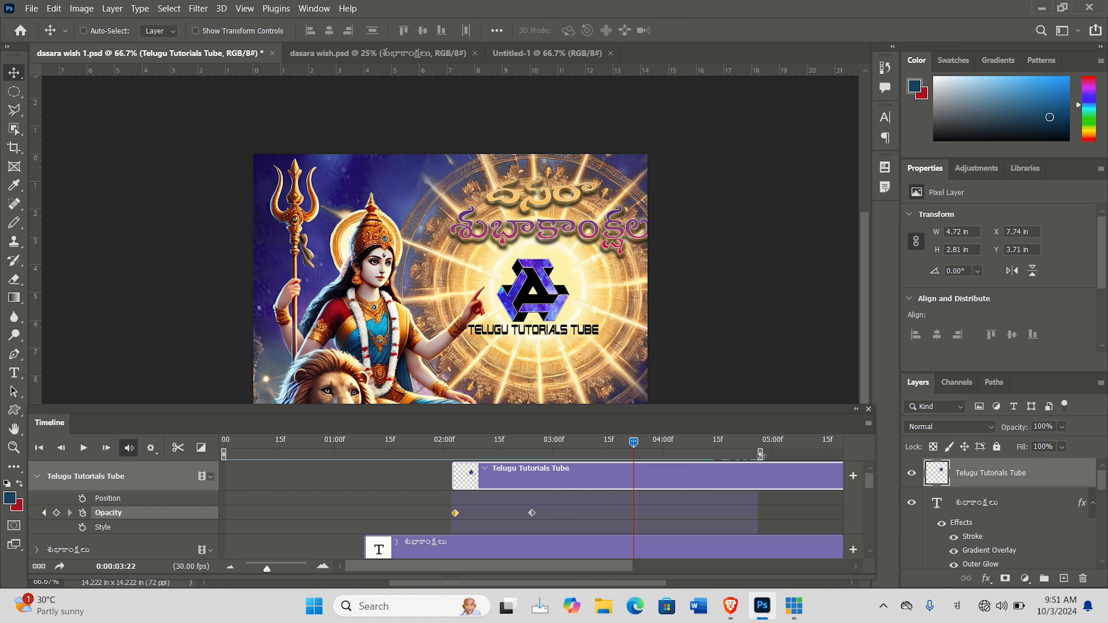
# Step: Start a video render of the timeline's work area and name the output file dasara wish 3.mp4
pyautogui.moveTo(762, 457)
pyautogui.mouseDown()
pyautogui.moveTo(372, 456)
pyautogui.moveTo(757, 470)
pyautogui.mouseUp()
pyautogui.click(34, 15)
pyautogui.moveTo(61, 224)
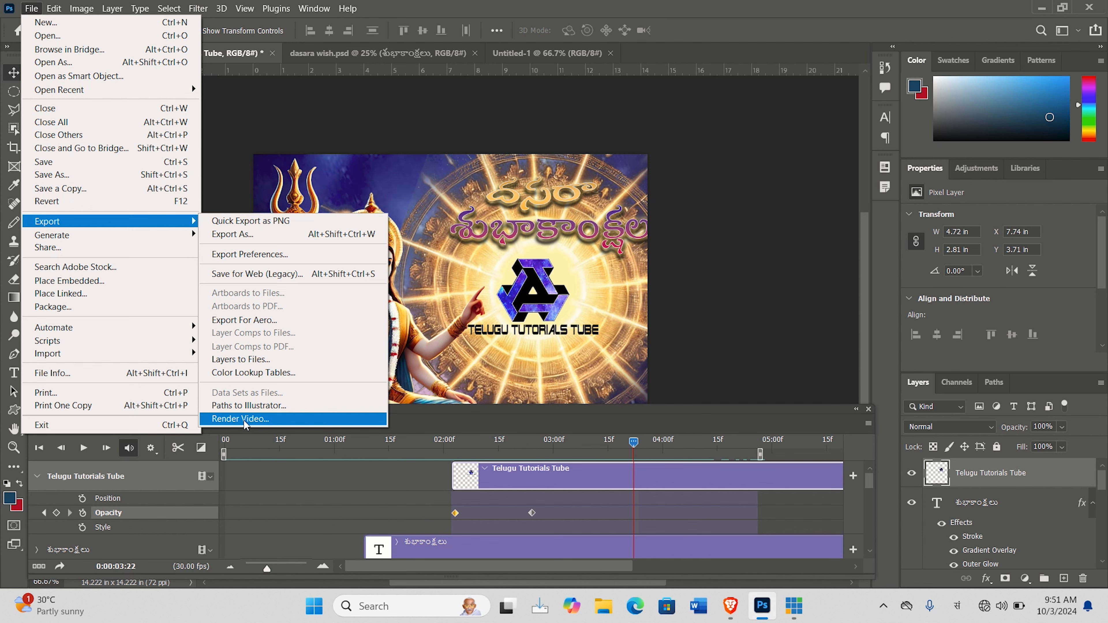
pyautogui.click(241, 419)
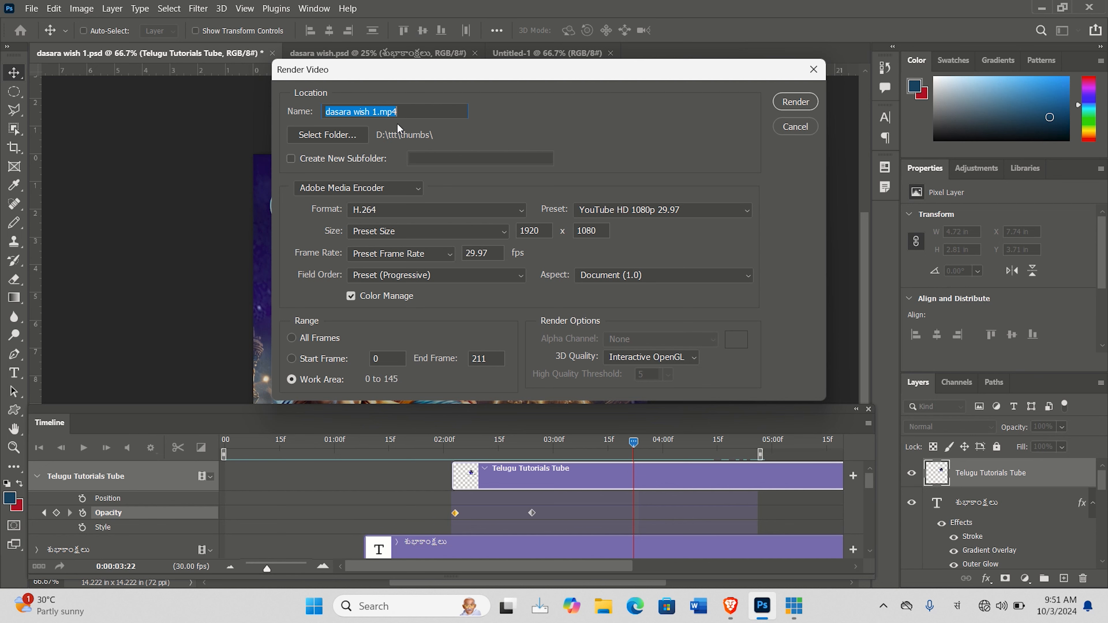
pyautogui.click(378, 112)
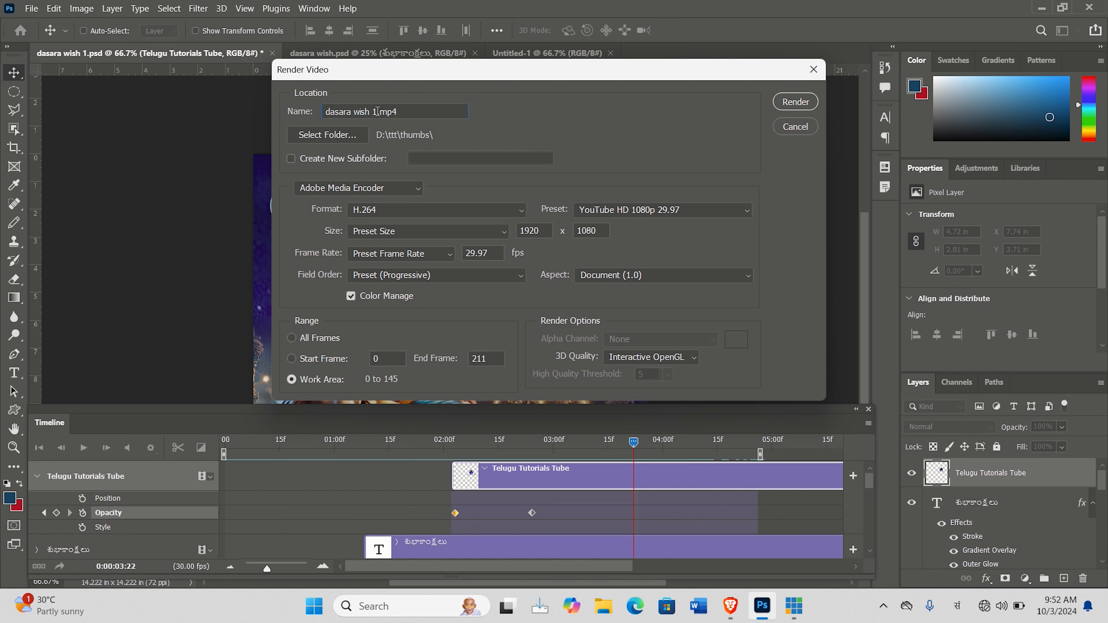
pyautogui.hotkey('shift', 'Left')
pyautogui.write('3')
# Step: Review the format and preset choices, keep H.264 with YouTube HD 1080p 29.97, and render the video
pyautogui.click(410, 211)
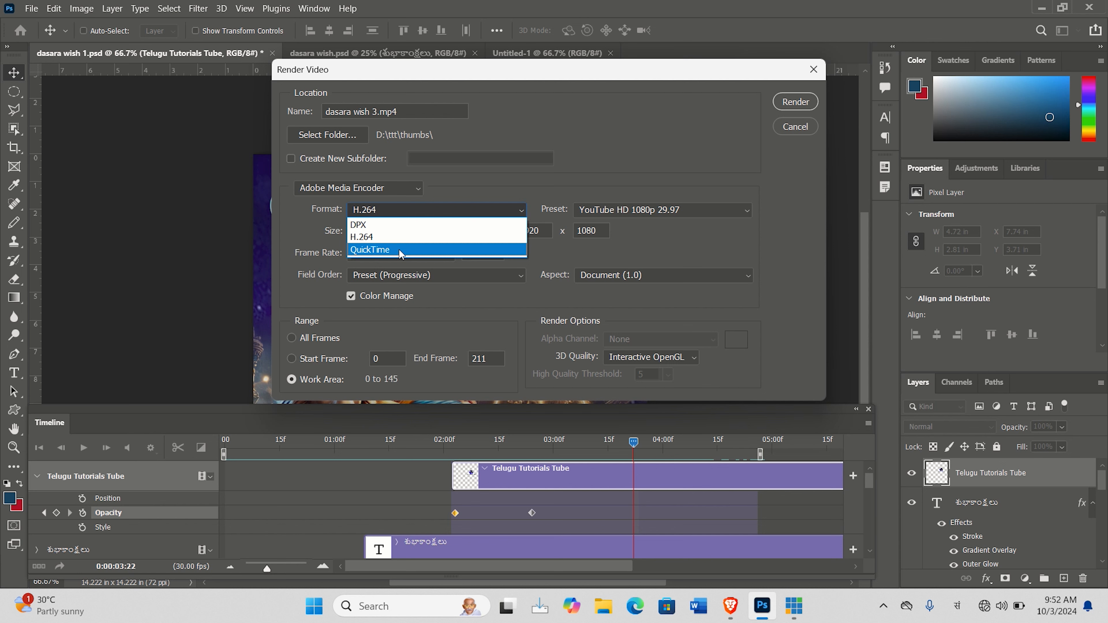
pyautogui.click(451, 204)
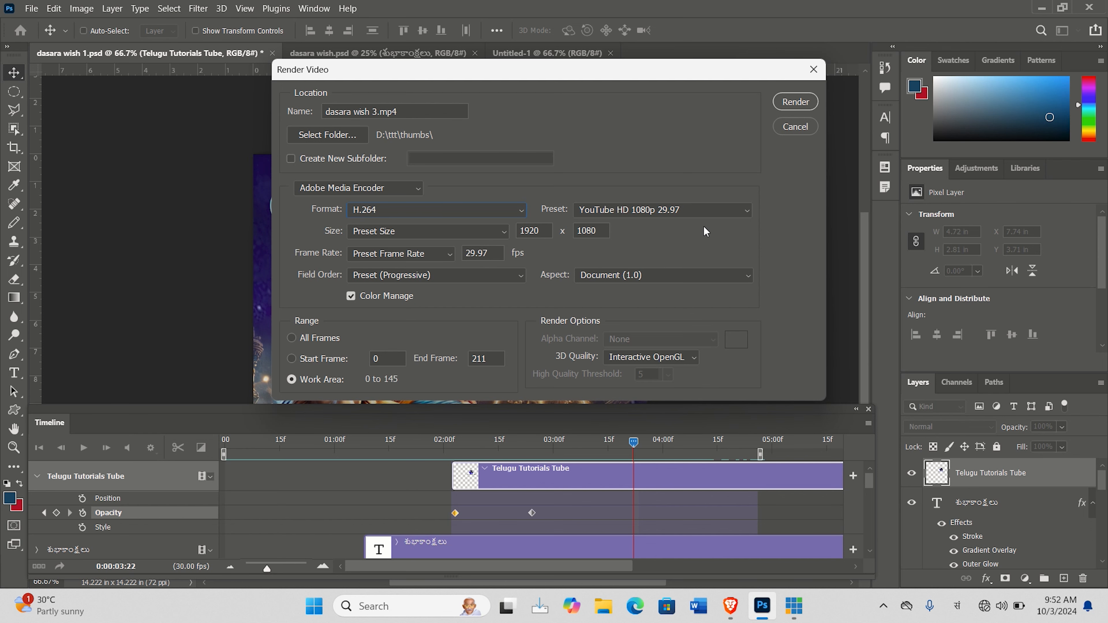
pyautogui.click(713, 214)
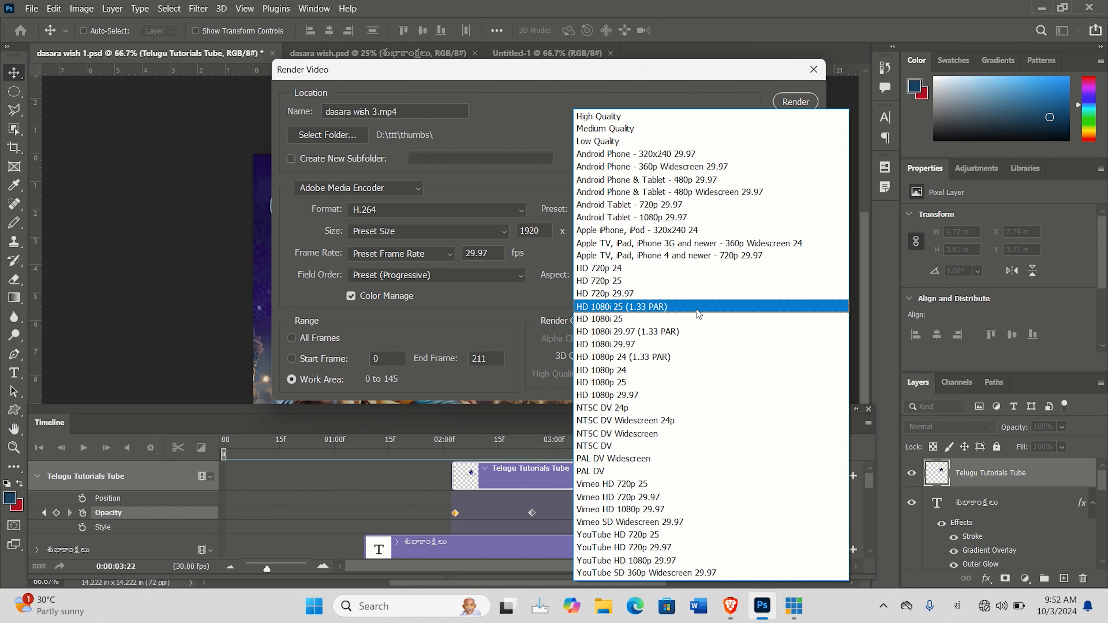
pyautogui.click(555, 423)
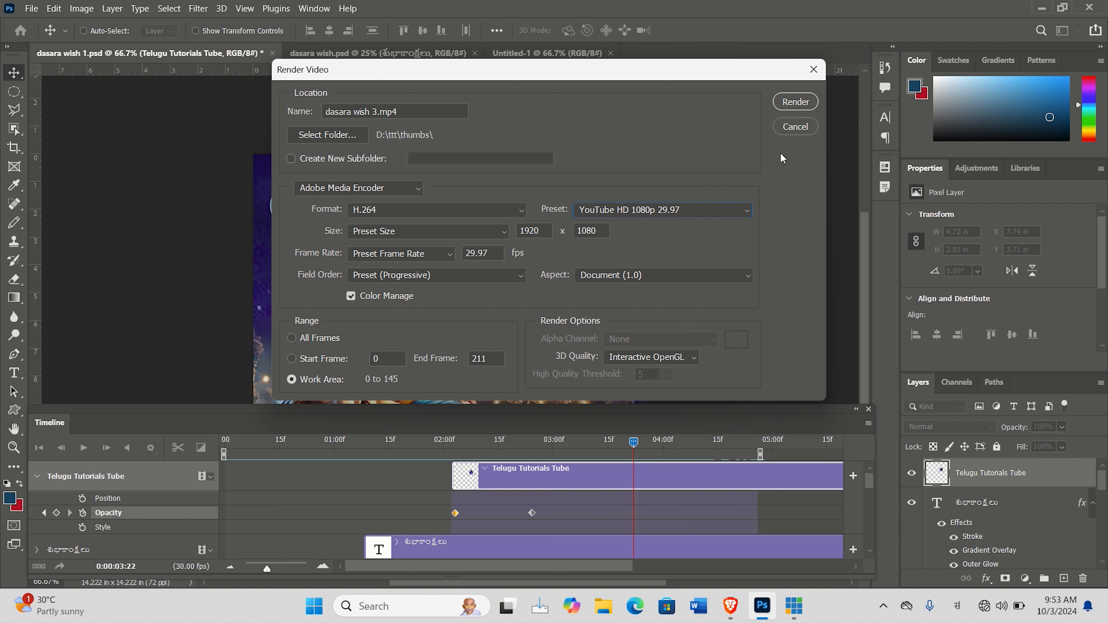
pyautogui.click(793, 101)
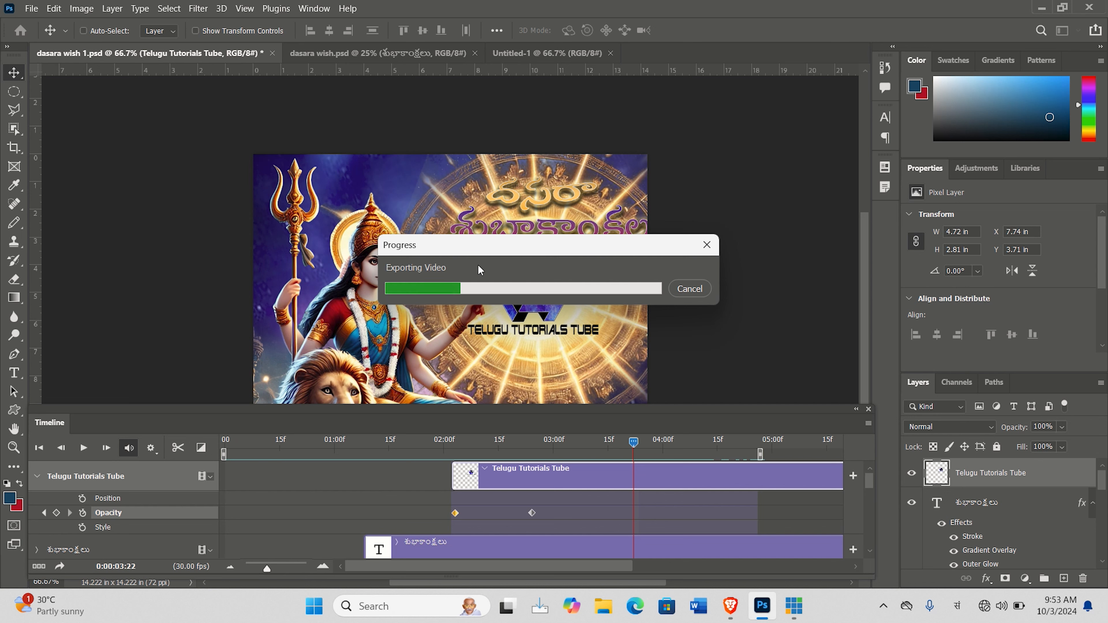
# Step: Switch to File Explorer and open the thumbs folder inside ttt on the D: drive
pyautogui.click(609, 611)
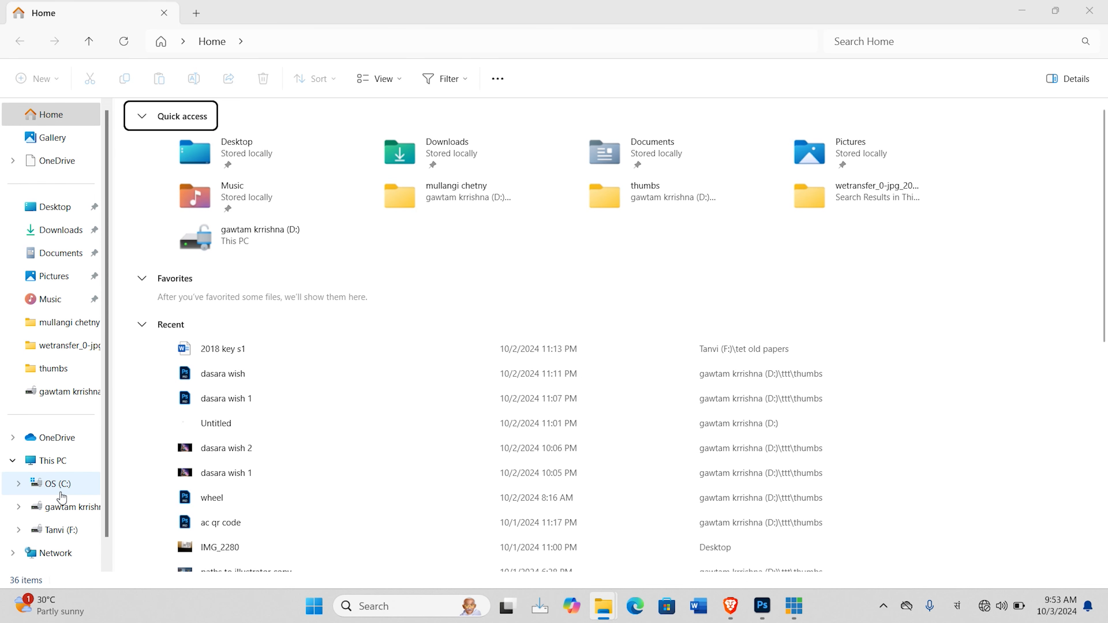
pyautogui.click(68, 507)
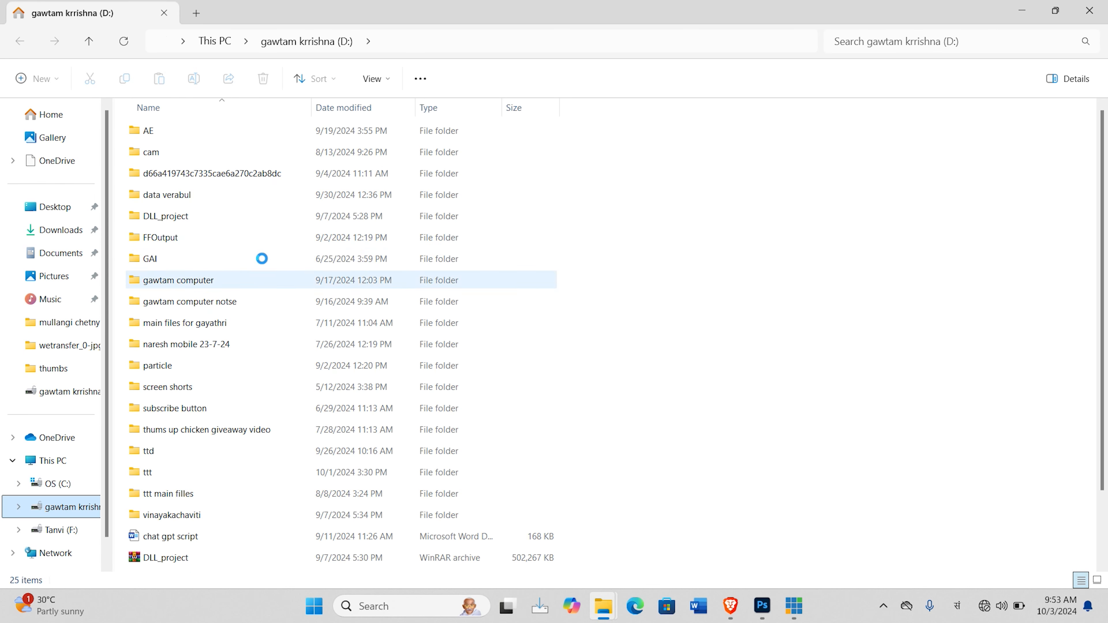
pyautogui.doubleClick(153, 473)
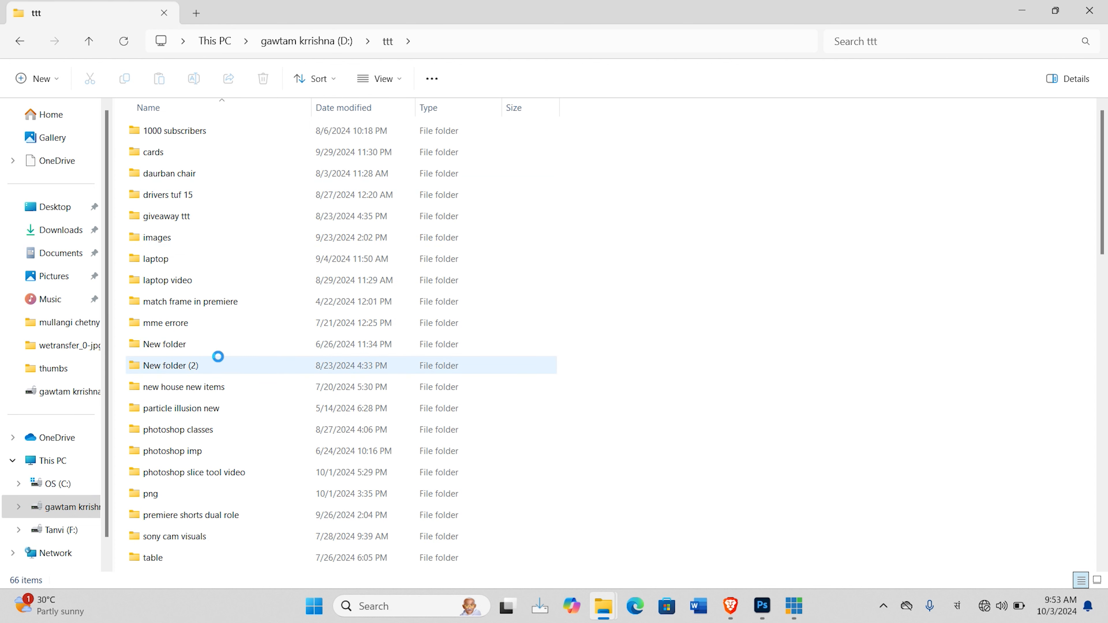
pyautogui.scroll(-3, 198, 468)
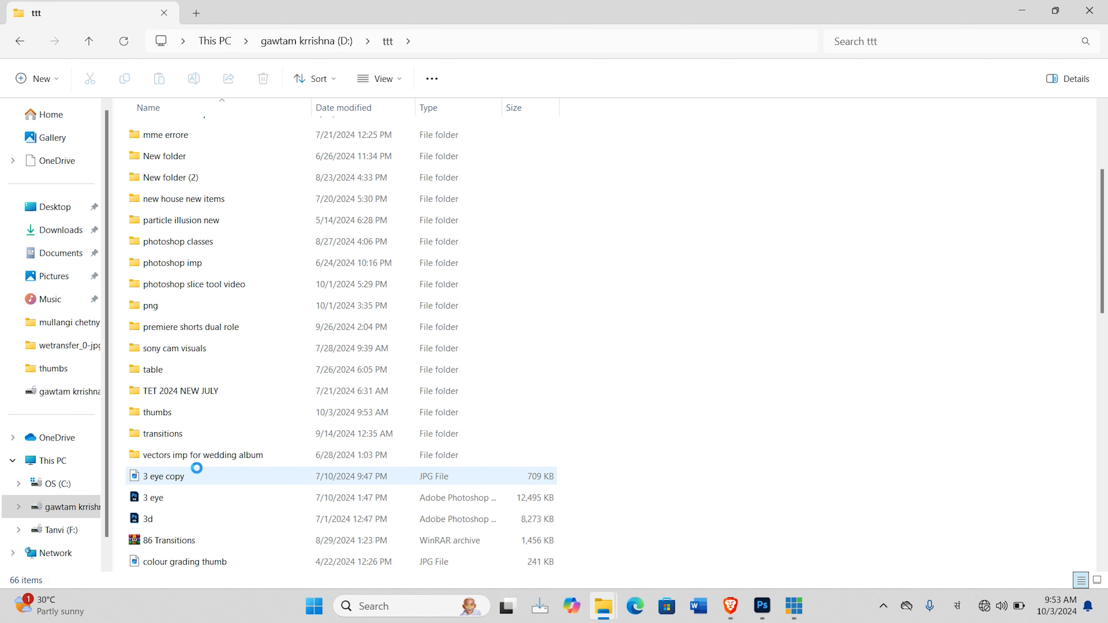
pyautogui.doubleClick(186, 415)
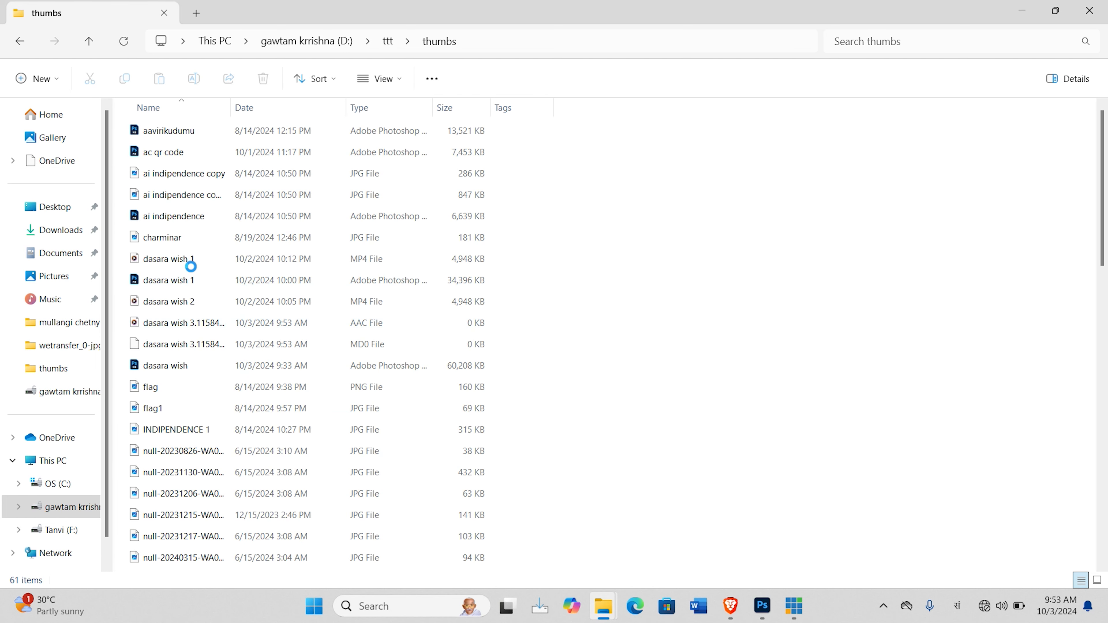
# Step: Play the dasara wish 1 MP4 video, replay it from near the start, and close the player
pyautogui.doubleClick(181, 259)
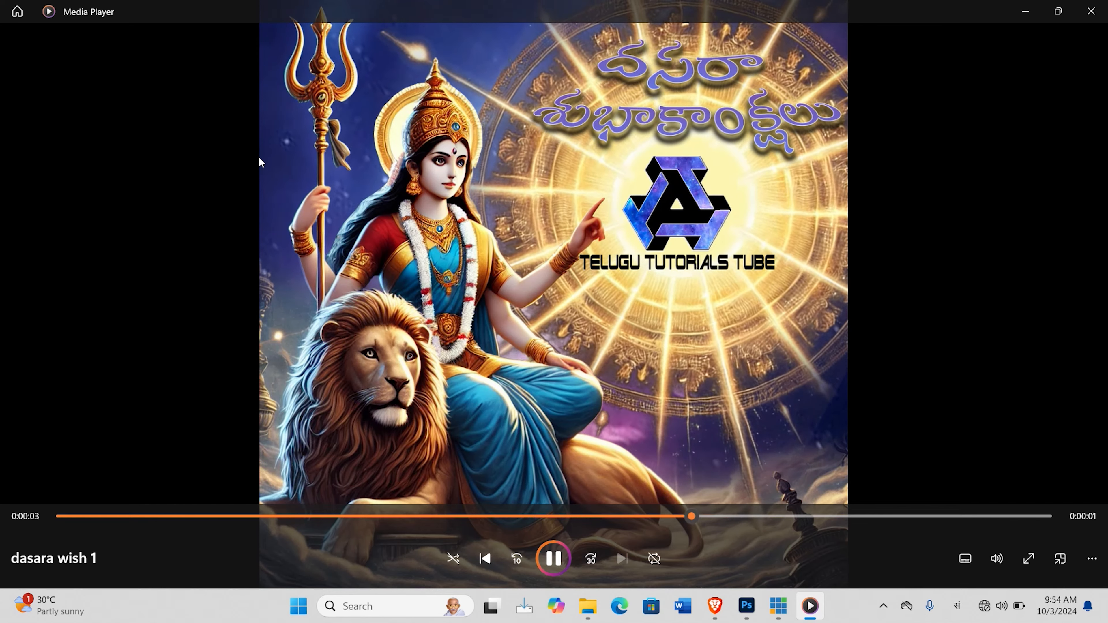
pyautogui.click(78, 518)
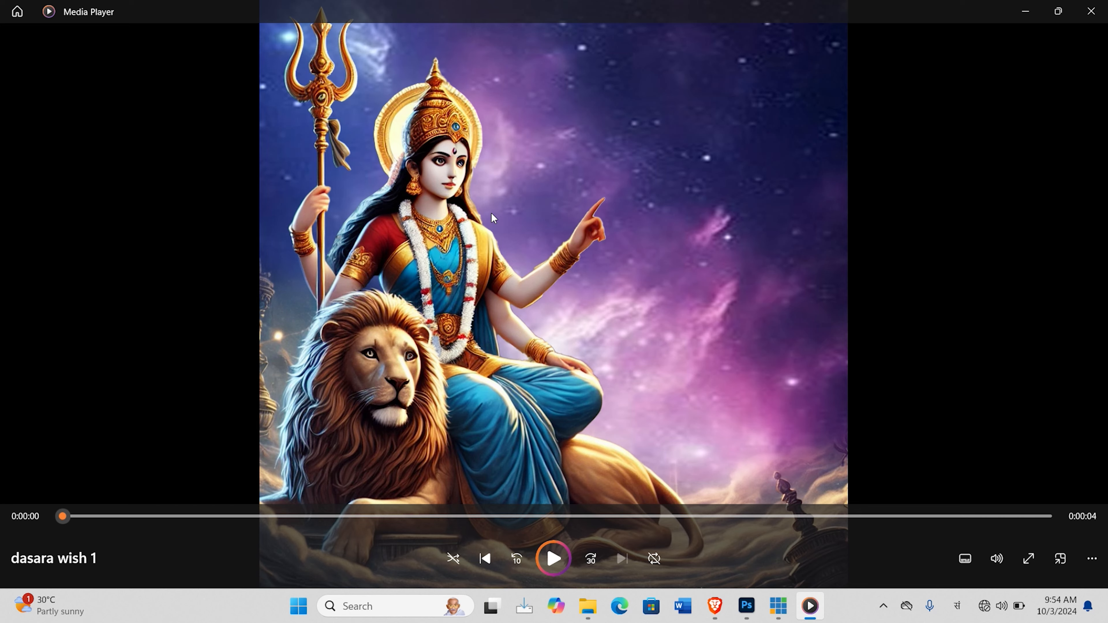
pyautogui.click(551, 558)
pyautogui.click(1080, 15)
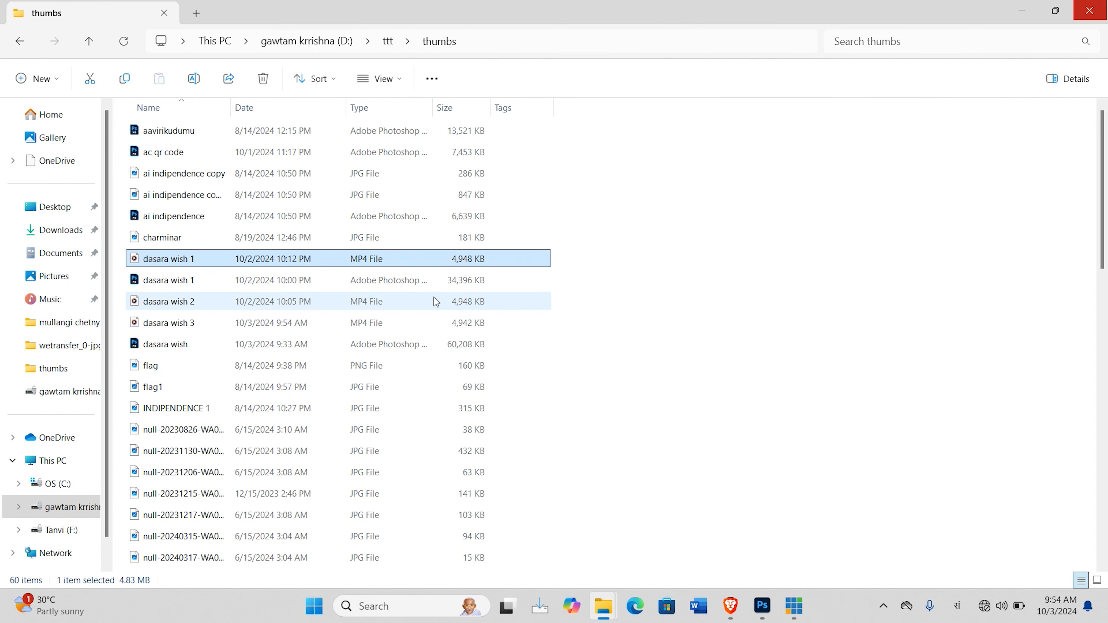
# Step: Play the rendered dasara wish 3 video, scrub to about 0:00:02, and close the player
pyautogui.doubleClick(170, 324)
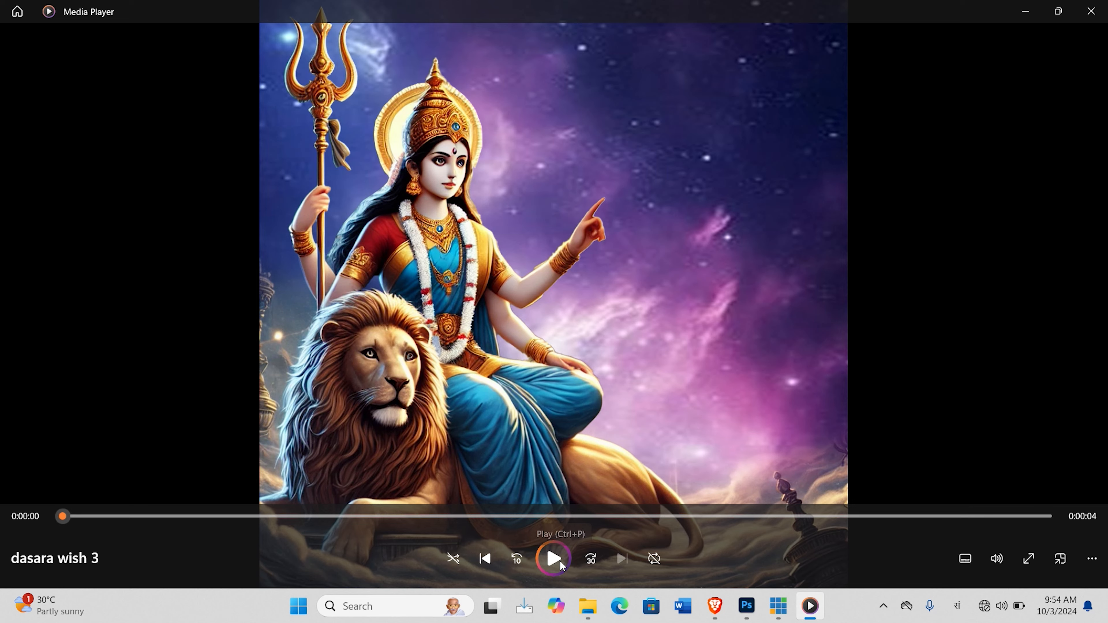
pyautogui.click(554, 559)
pyautogui.moveTo(167, 519); pyautogui.dragTo(612, 519)
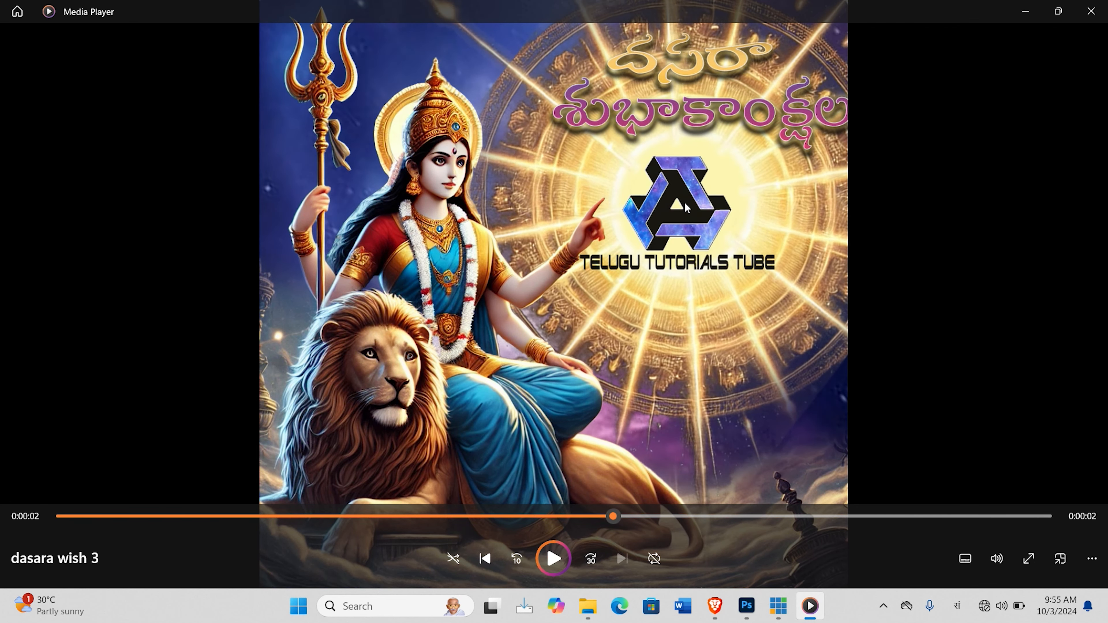
pyautogui.click(1091, 11)
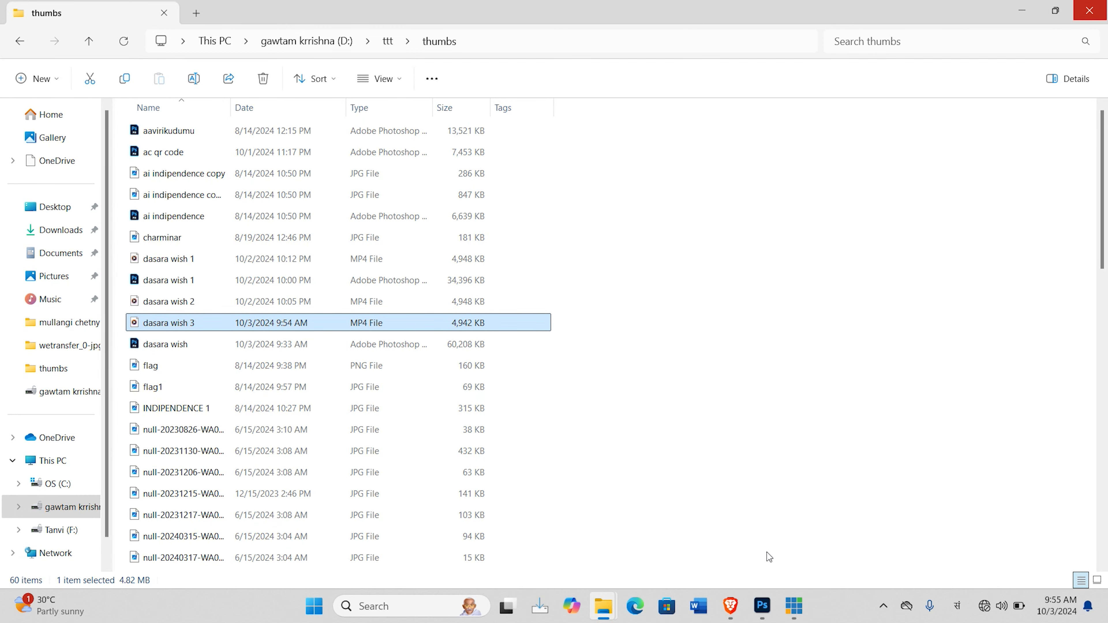
# Step: Switch back to Photoshop and toggle the timeline's Loop Playback option twice
pyautogui.click(762, 606)
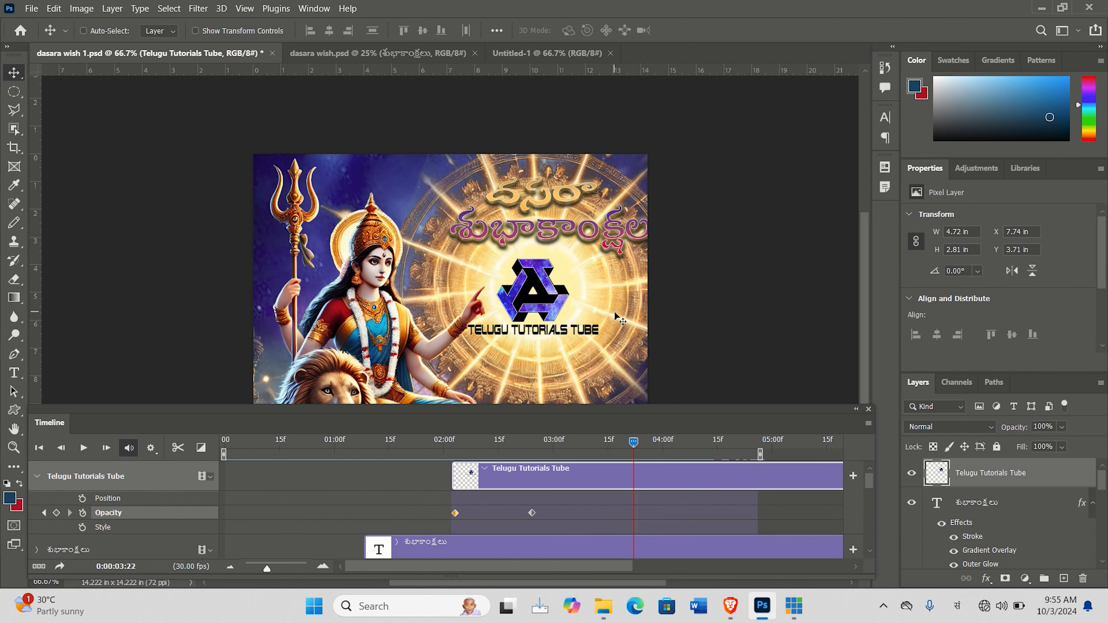
pyautogui.click(868, 424)
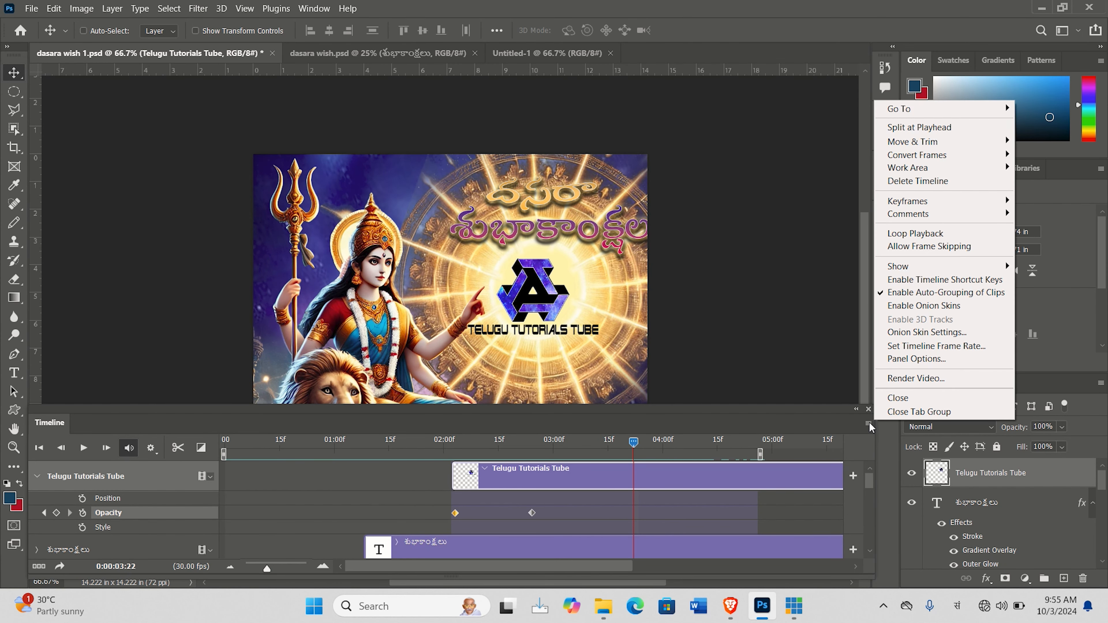
pyautogui.click(909, 234)
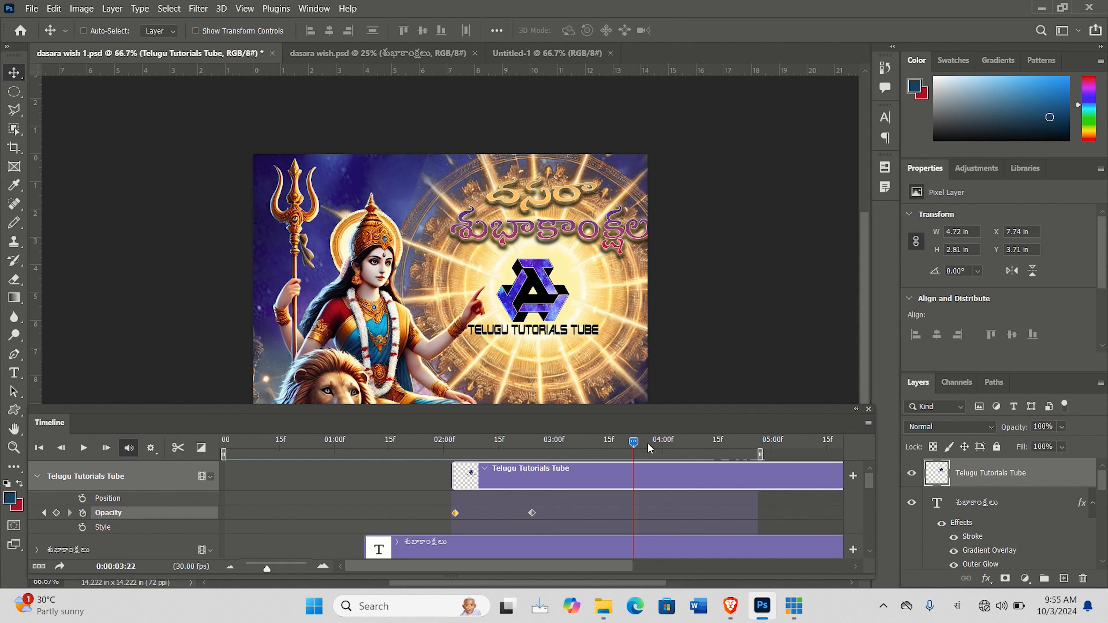
pyautogui.click(868, 423)
pyautogui.click(903, 233)
pyautogui.moveTo(866, 252); pyautogui.dragTo(871, 275)
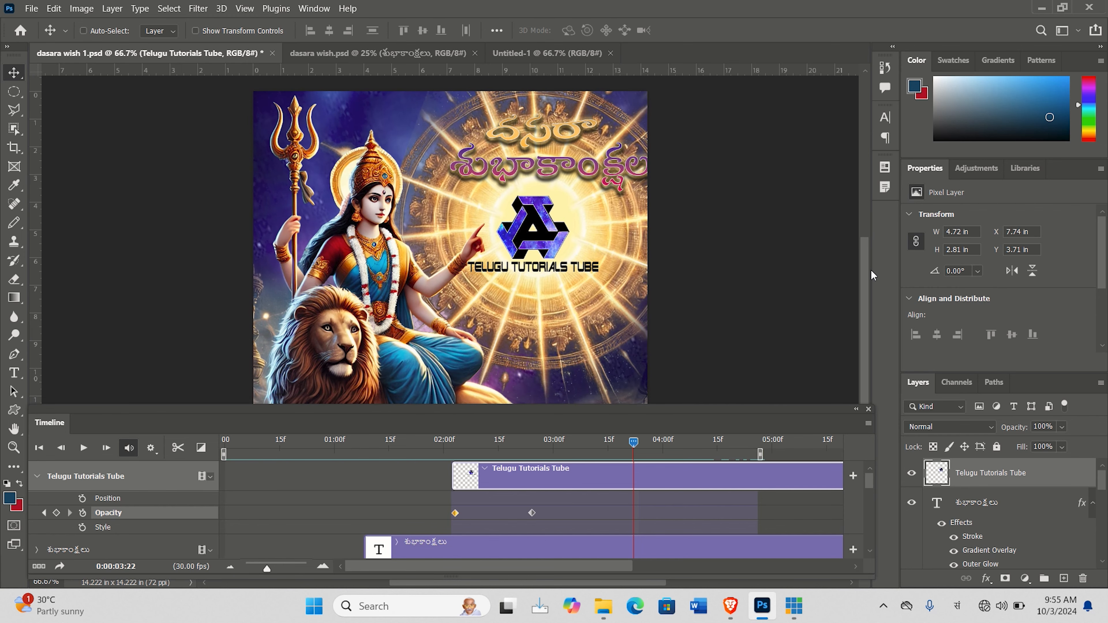
pyautogui.click(31, 8)
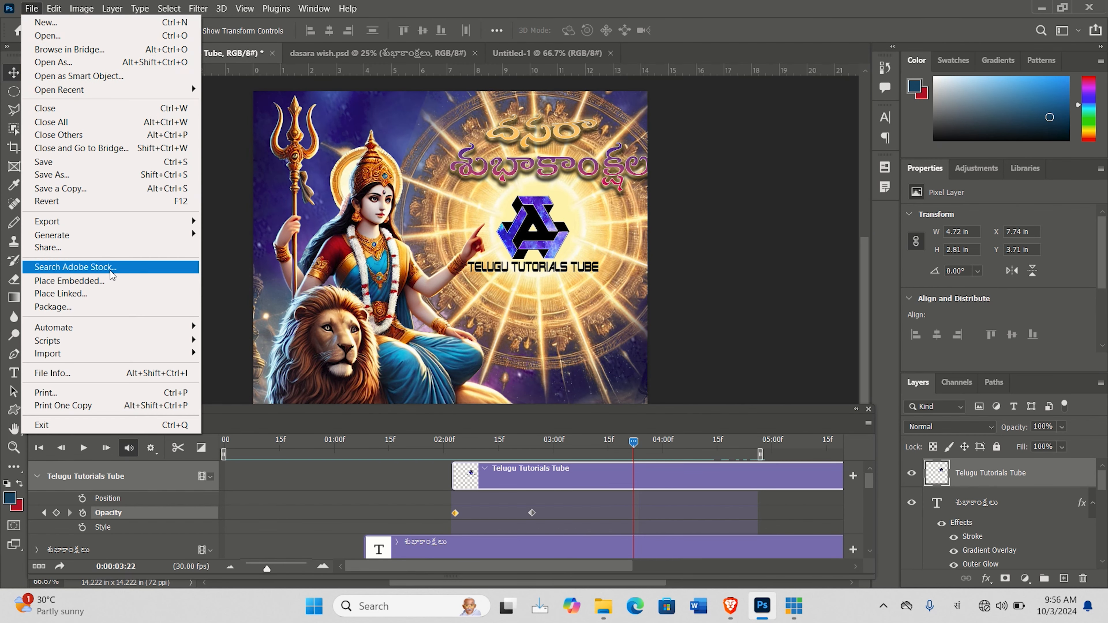
pyautogui.moveTo(122, 224)
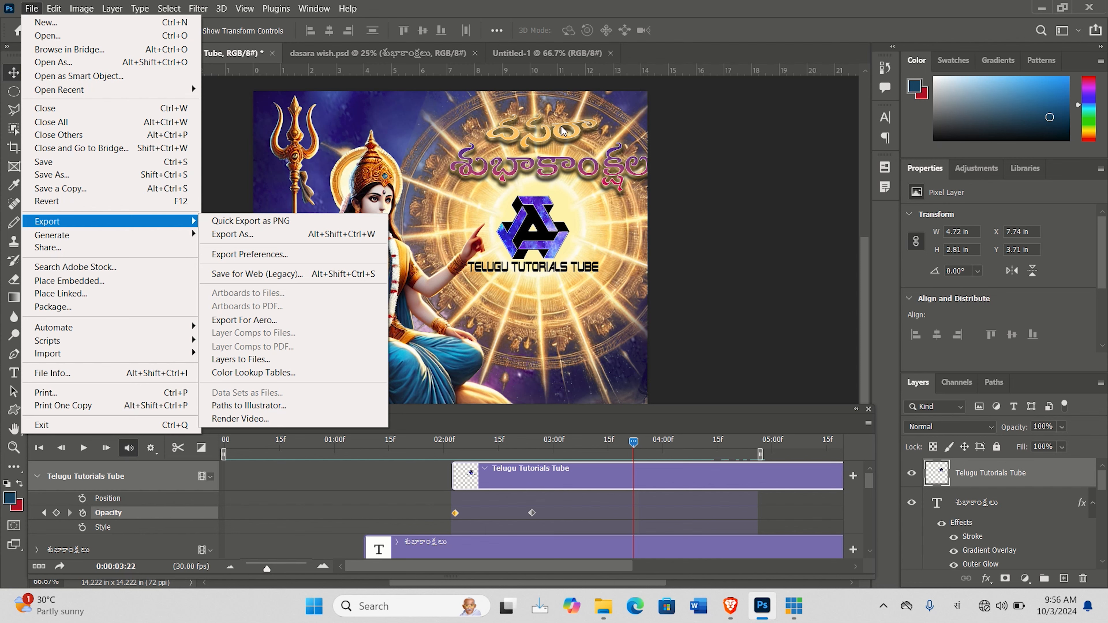
pyautogui.click(629, 9)
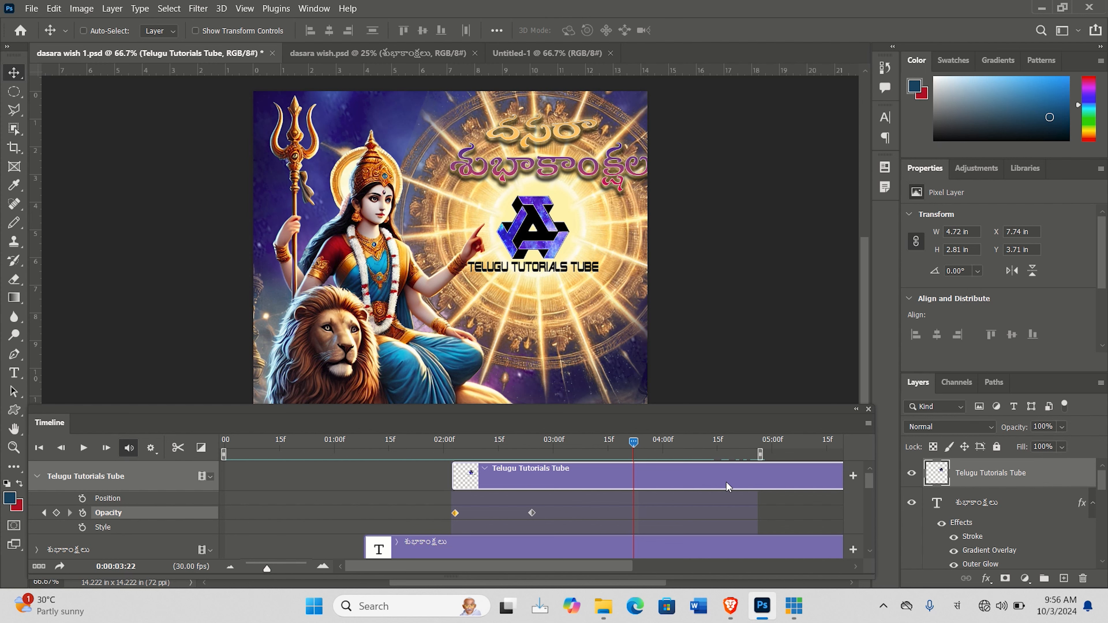
pyautogui.scroll(-1, 872, 293)
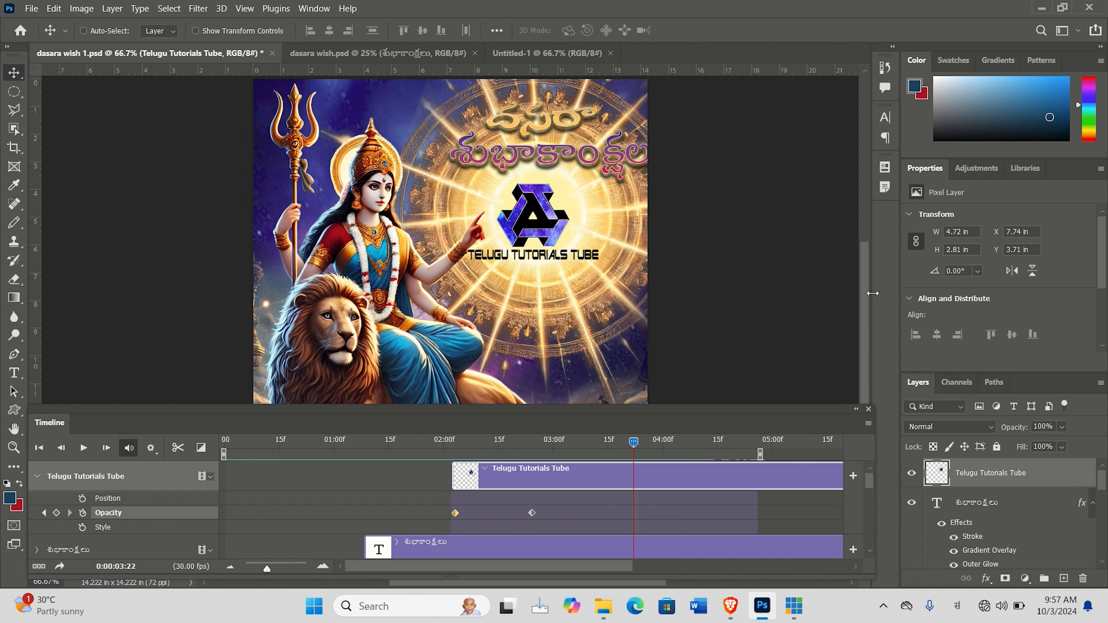